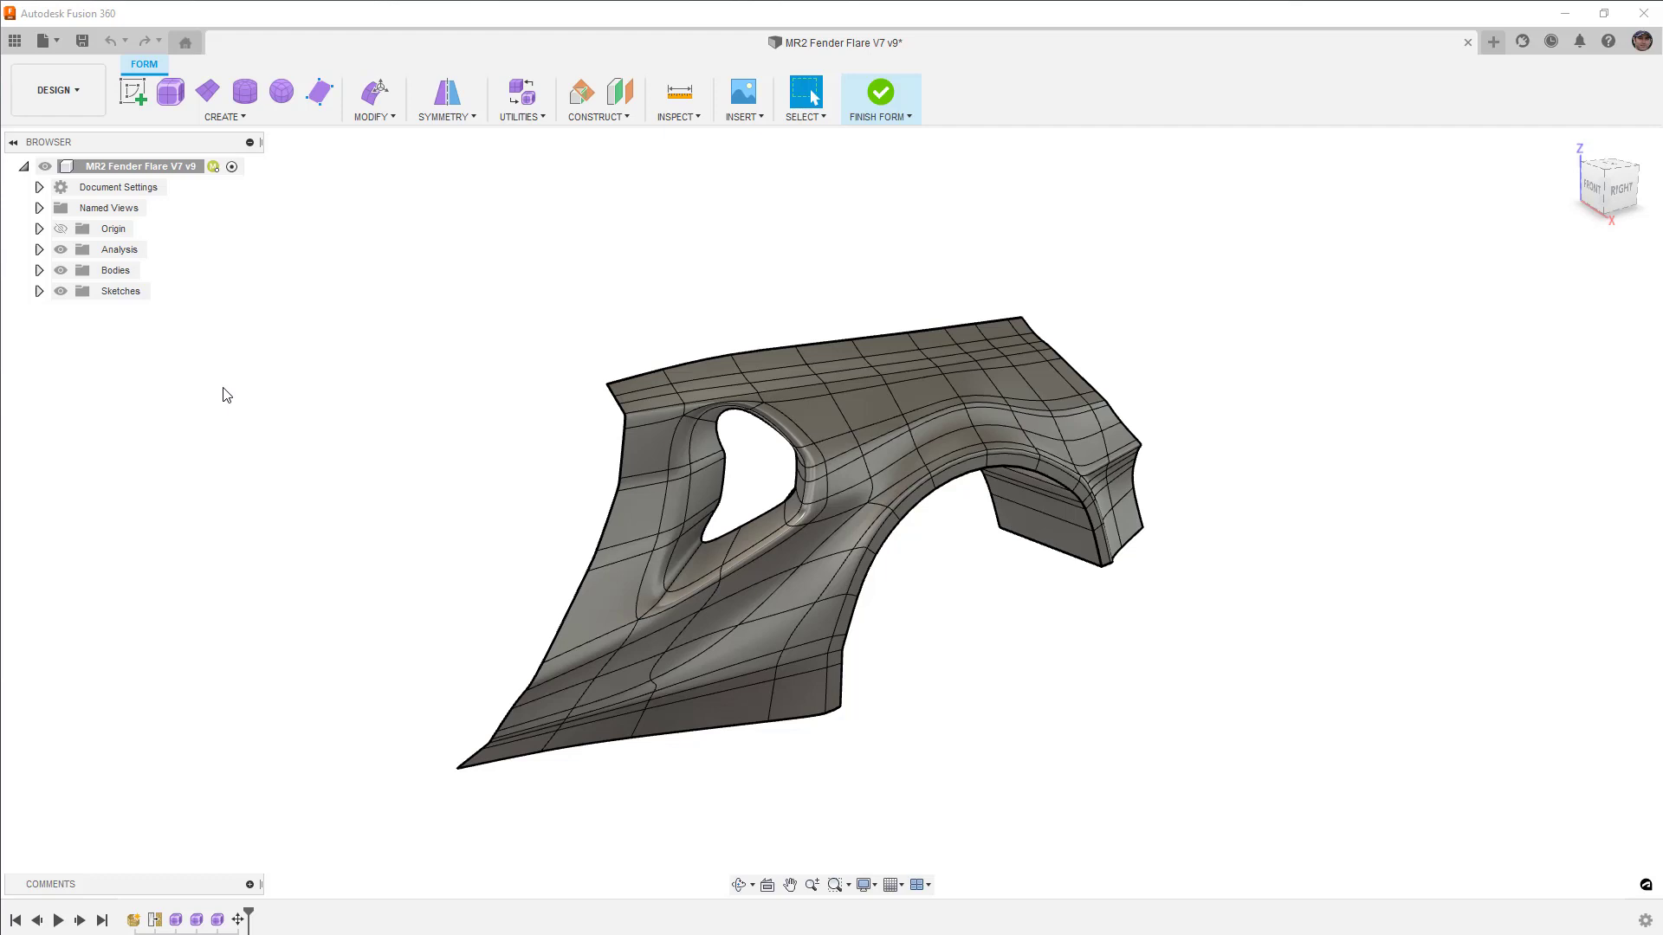
# Apply a Curvature Map Analysis to the fender flare body (scale 0.339, opacity 100).
pyautogui.click(680, 116)
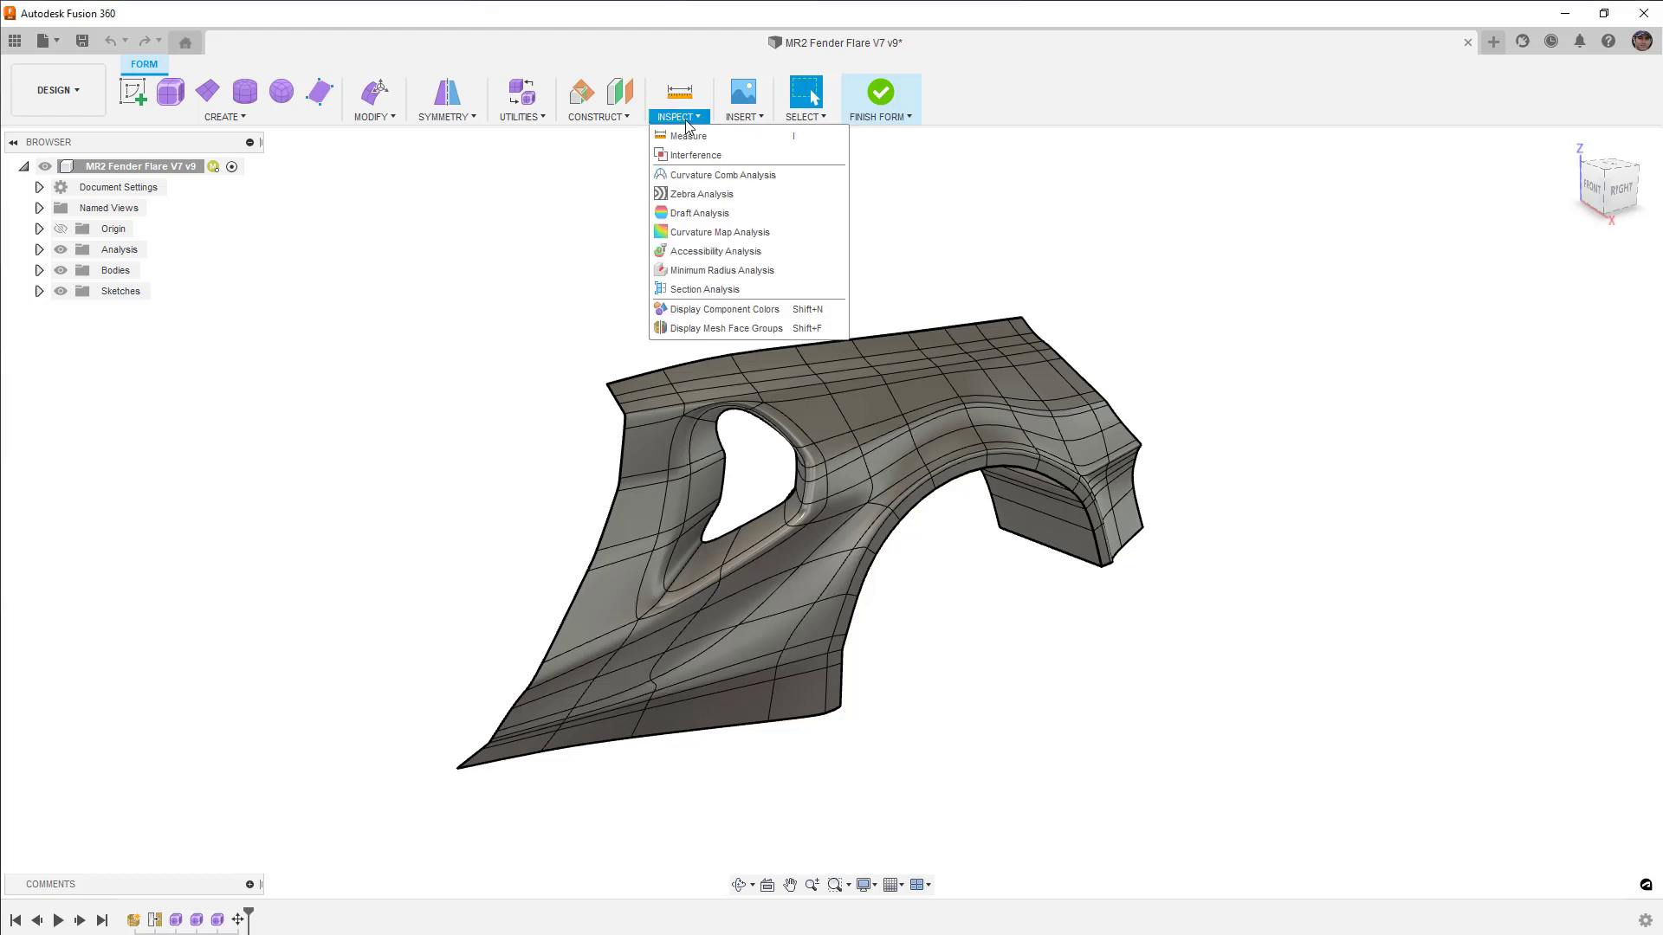
pyautogui.click(719, 232)
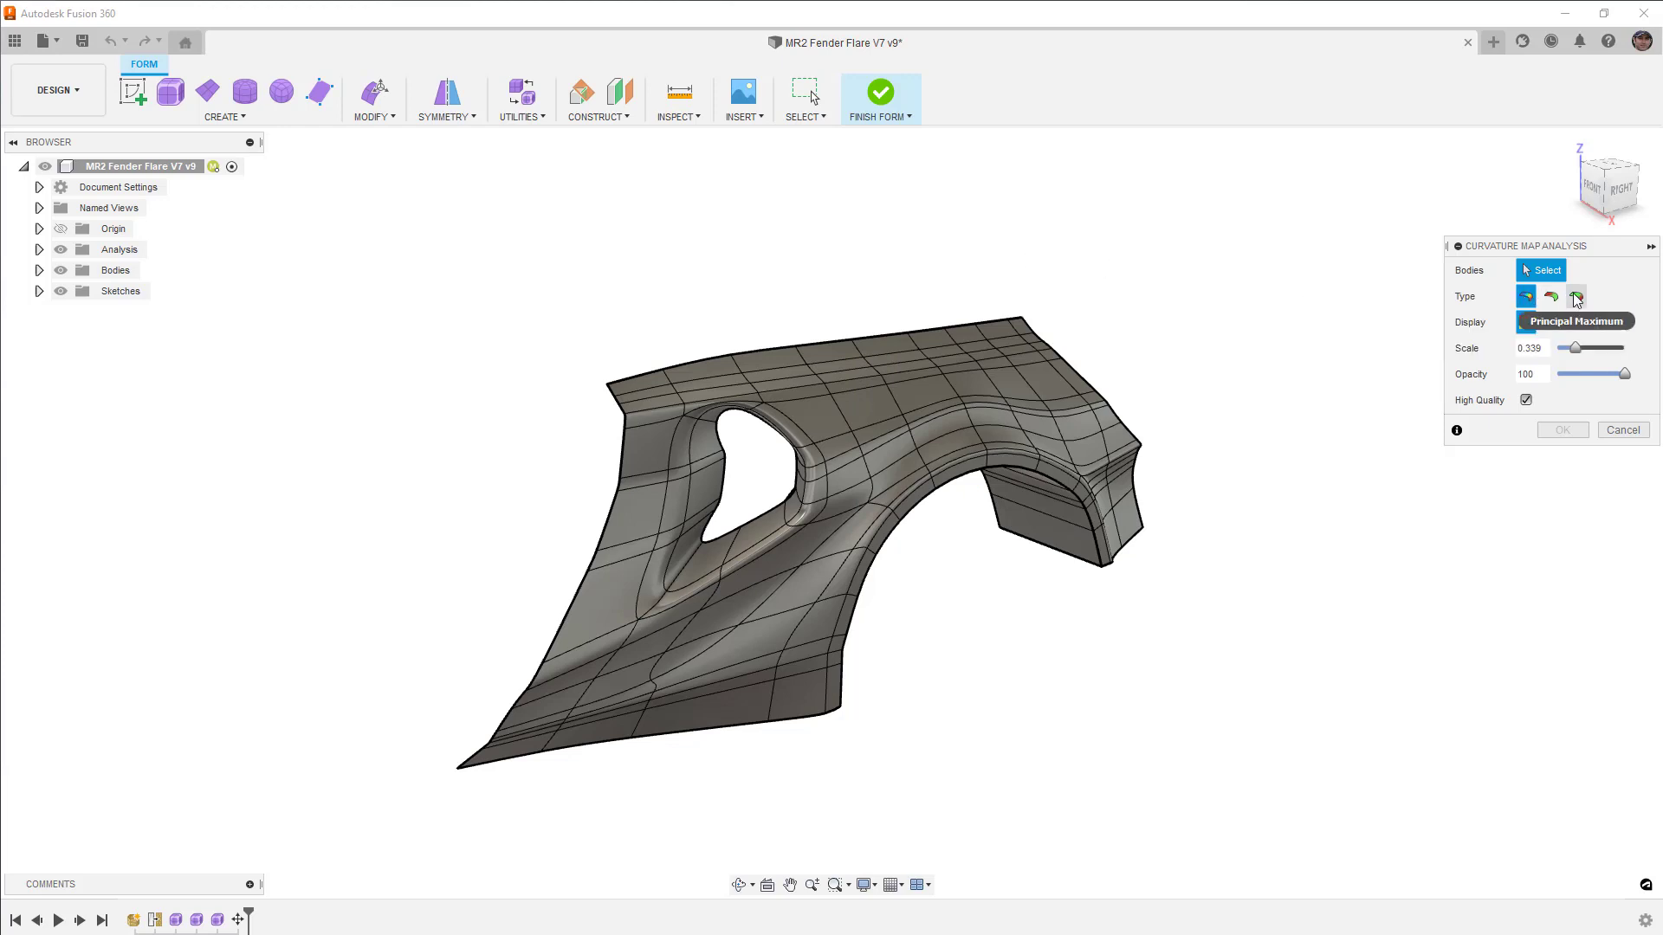
pyautogui.click(986, 357)
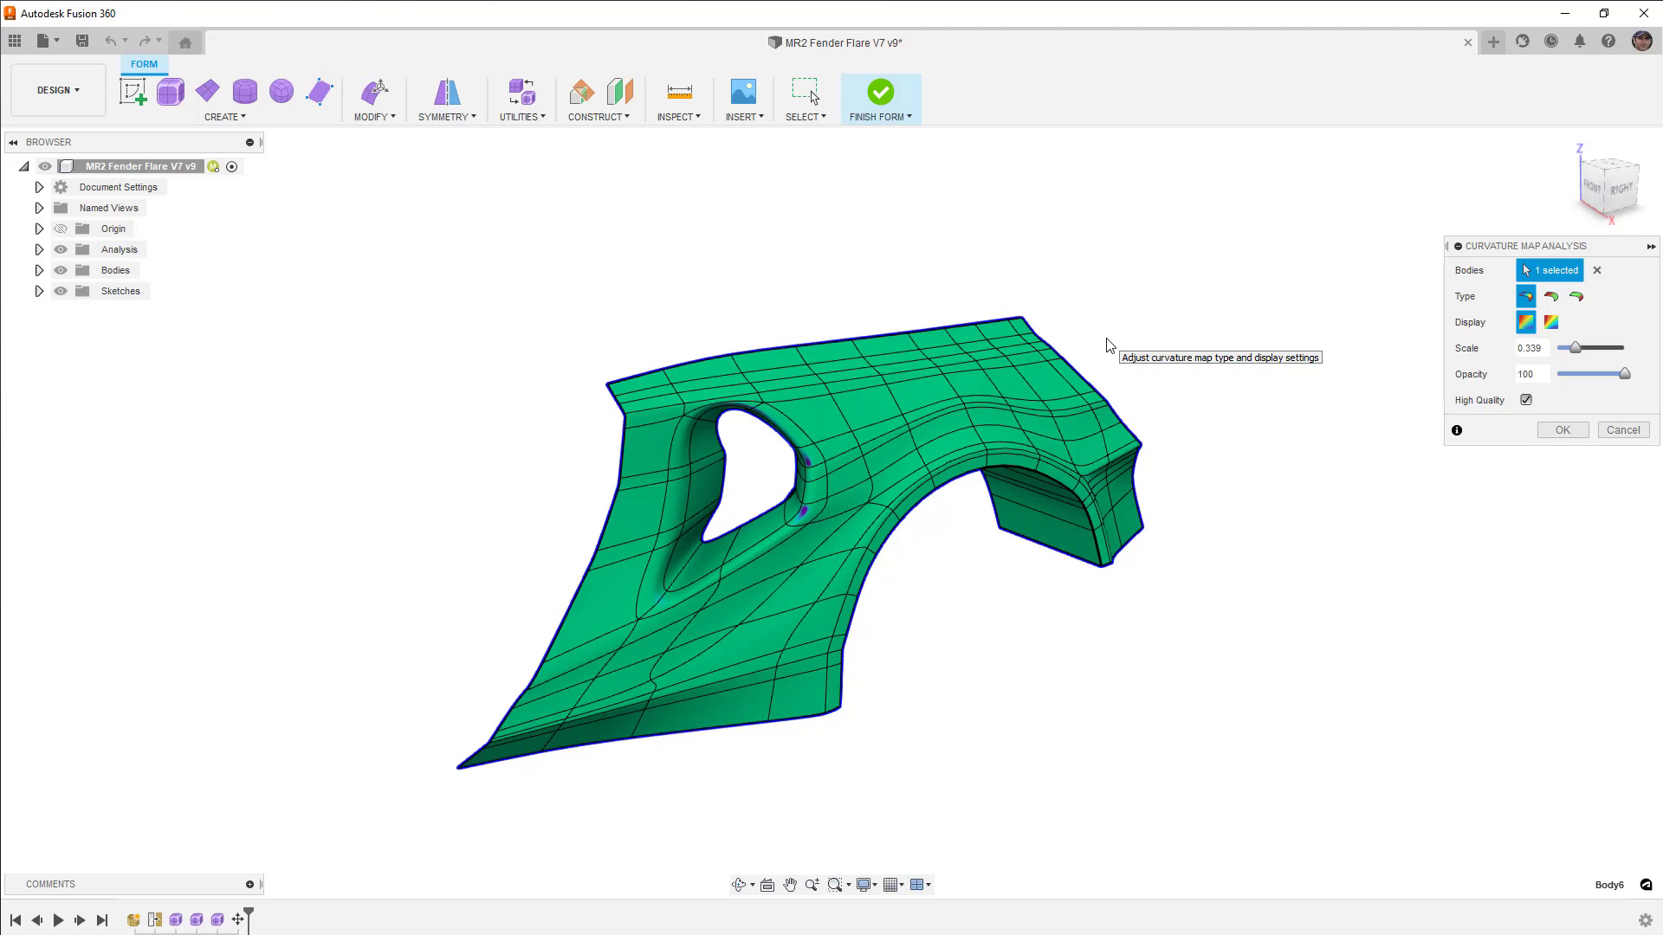
# Push the curvature map scale up to exaggerate colours, then bring it back to 1.000.
pyautogui.moveTo(1577, 348); pyautogui.dragTo(1630, 349)
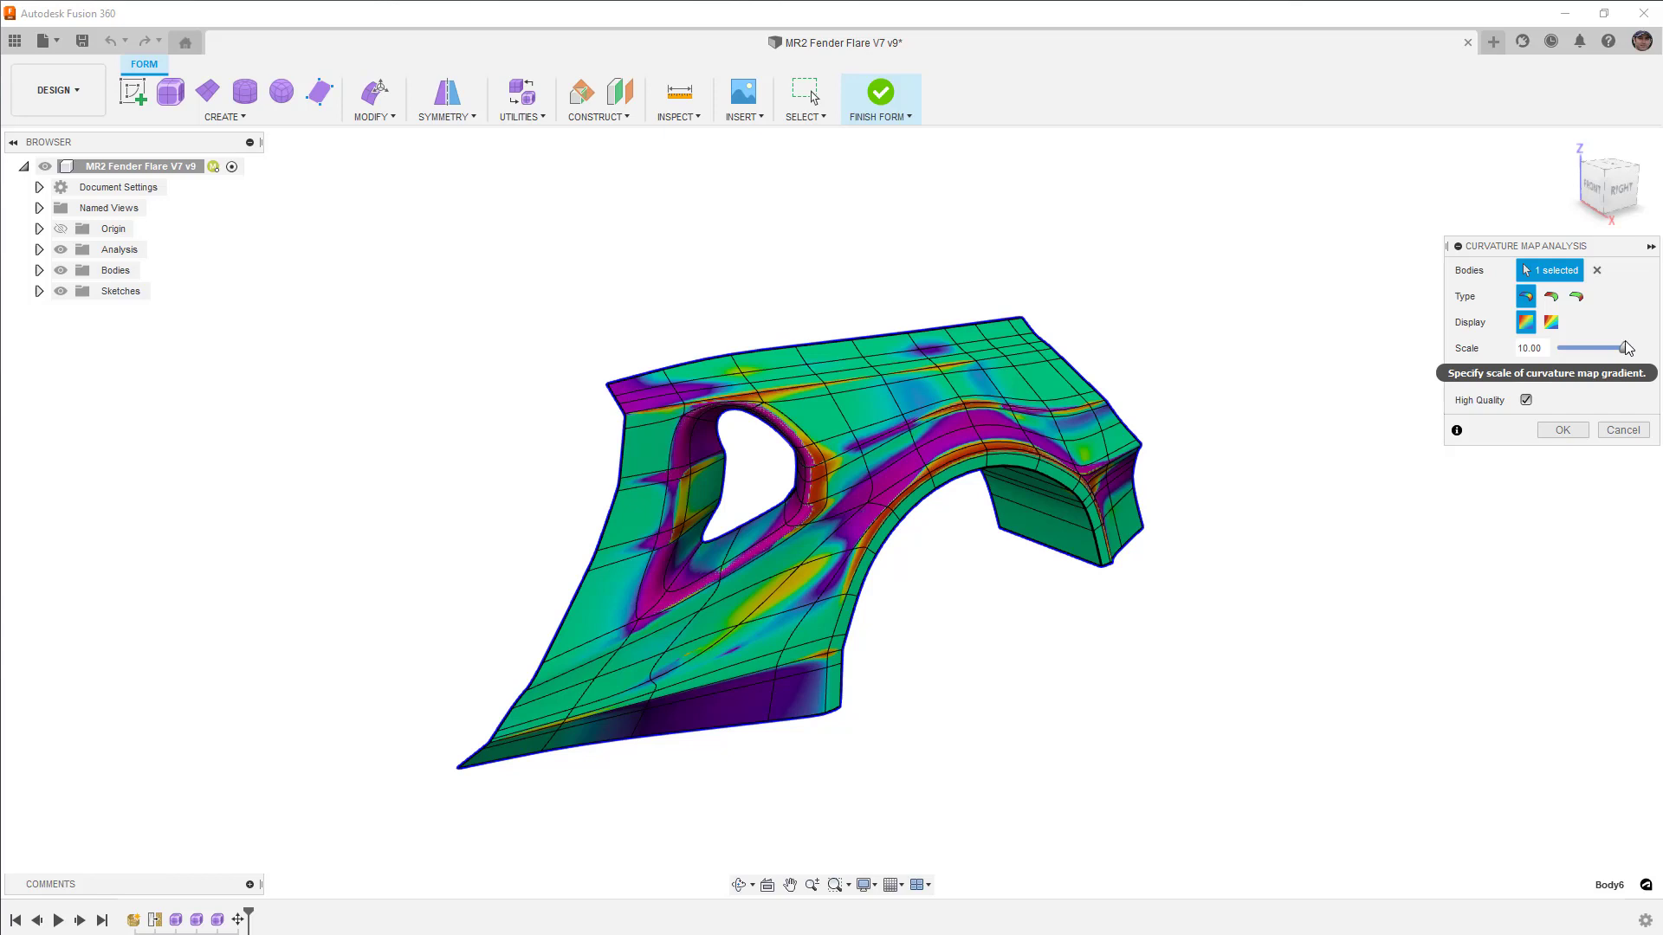
pyautogui.moveTo(1625, 349); pyautogui.dragTo(1614, 348)
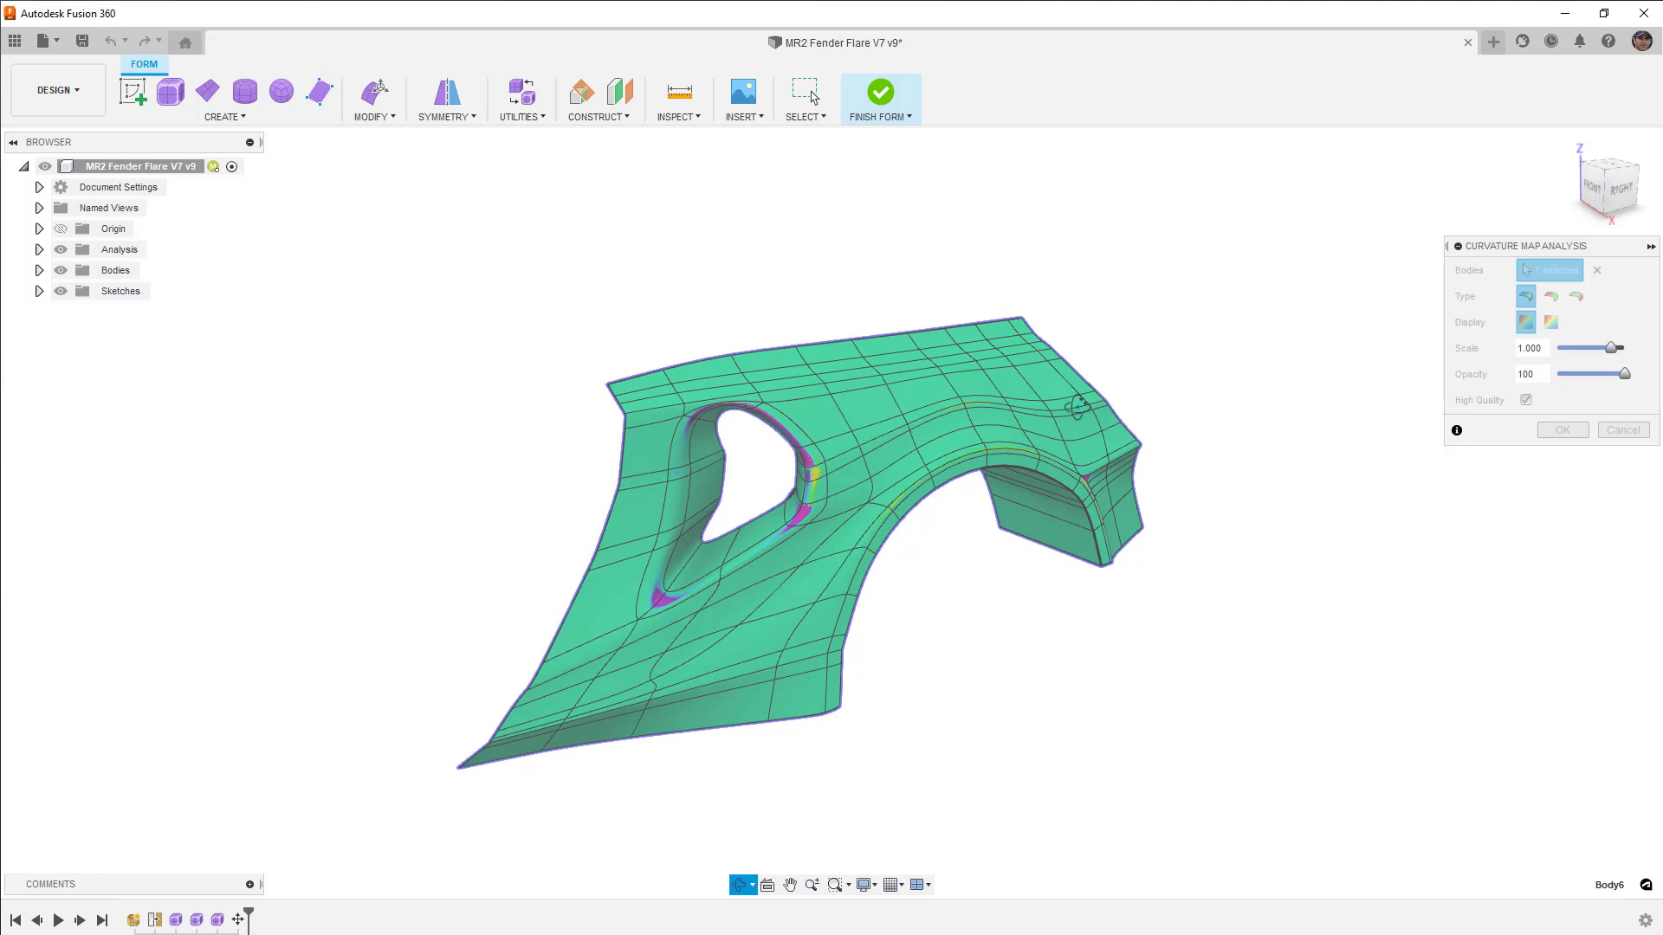
pyautogui.keyDown('shift'); pyautogui.moveTo(1117, 392); pyautogui.dragTo(1080, 386, button='middle'); pyautogui.keyUp('shift')
pyautogui.scroll(5, 932, 416)
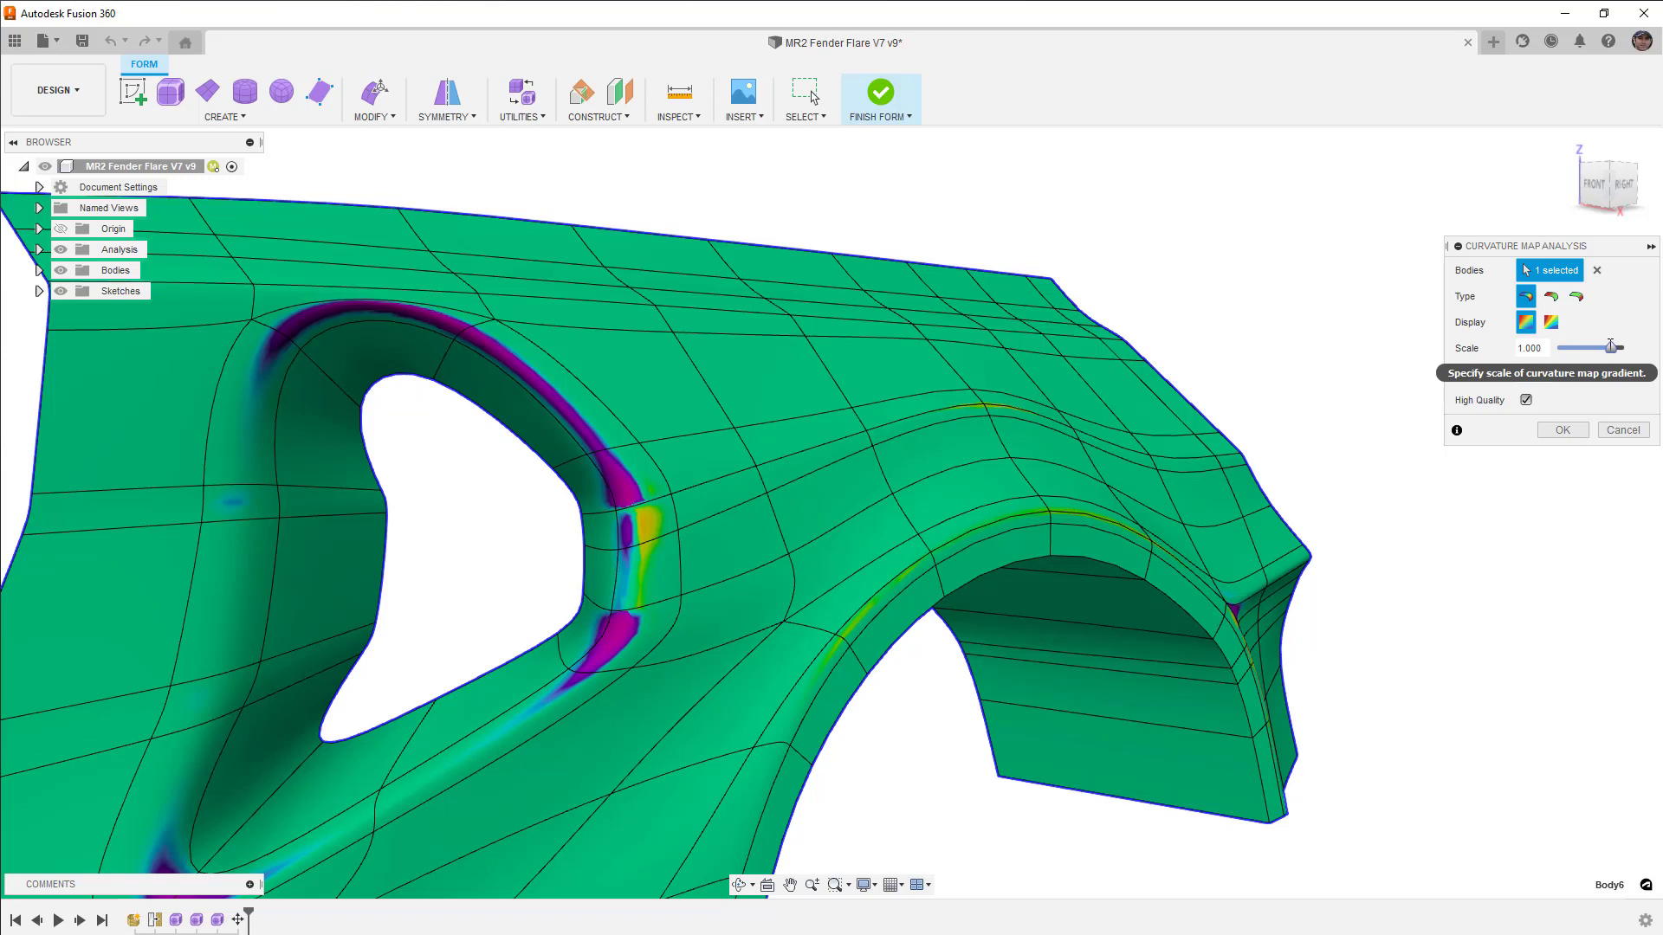
pyautogui.scroll(-2, 983, 457)
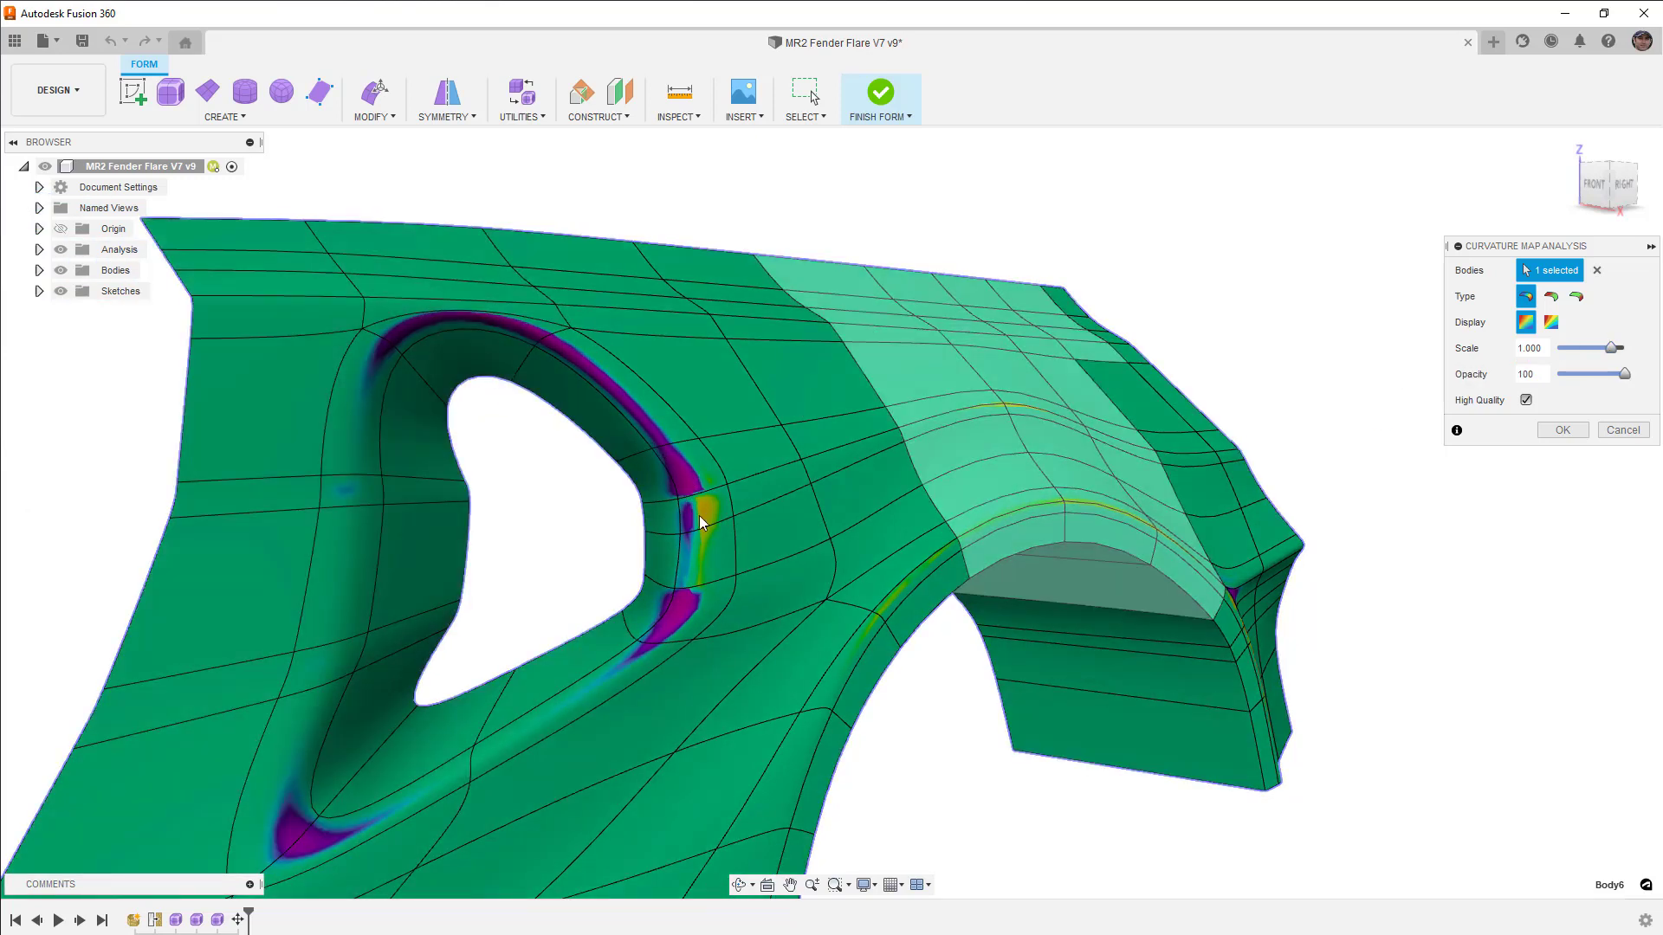
pyautogui.keyDown('shift'); pyautogui.moveTo(707, 526); pyautogui.dragTo(918, 460, button='middle'); pyautogui.keyUp('shift')
pyautogui.keyDown('shift'); pyautogui.moveTo(1100, 431); pyautogui.dragTo(880, 483, button='middle'); pyautogui.keyUp('shift')
pyautogui.scroll(3, 873, 479)
pyautogui.scroll(2, 874, 479)
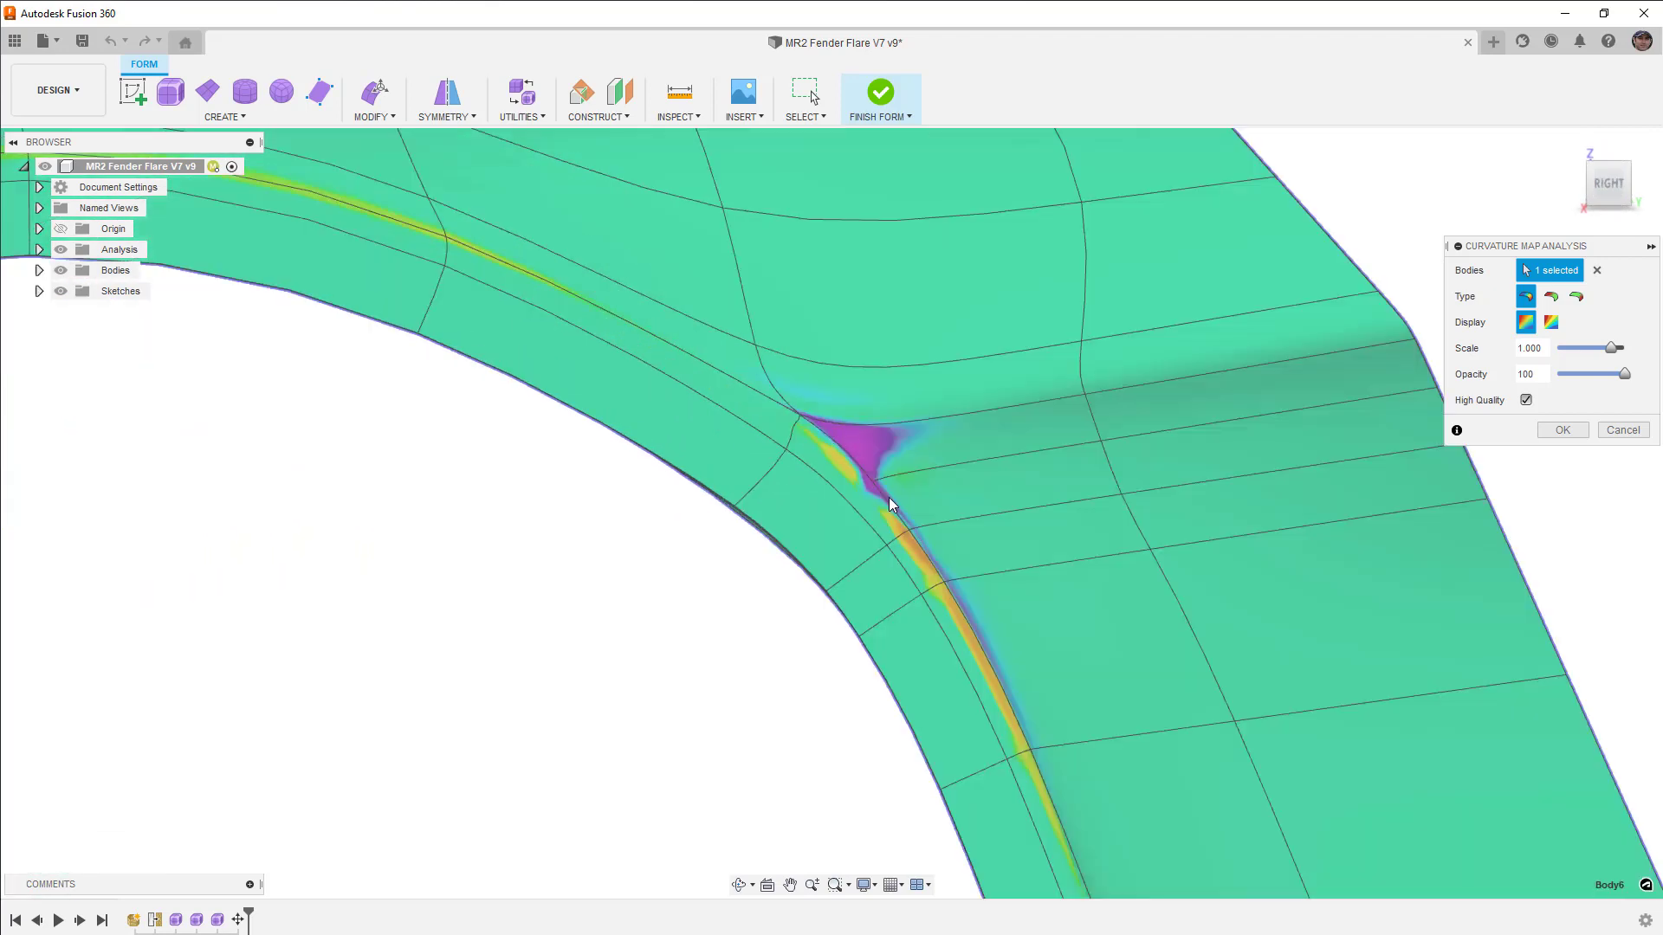
pyautogui.scroll(2, 857, 459)
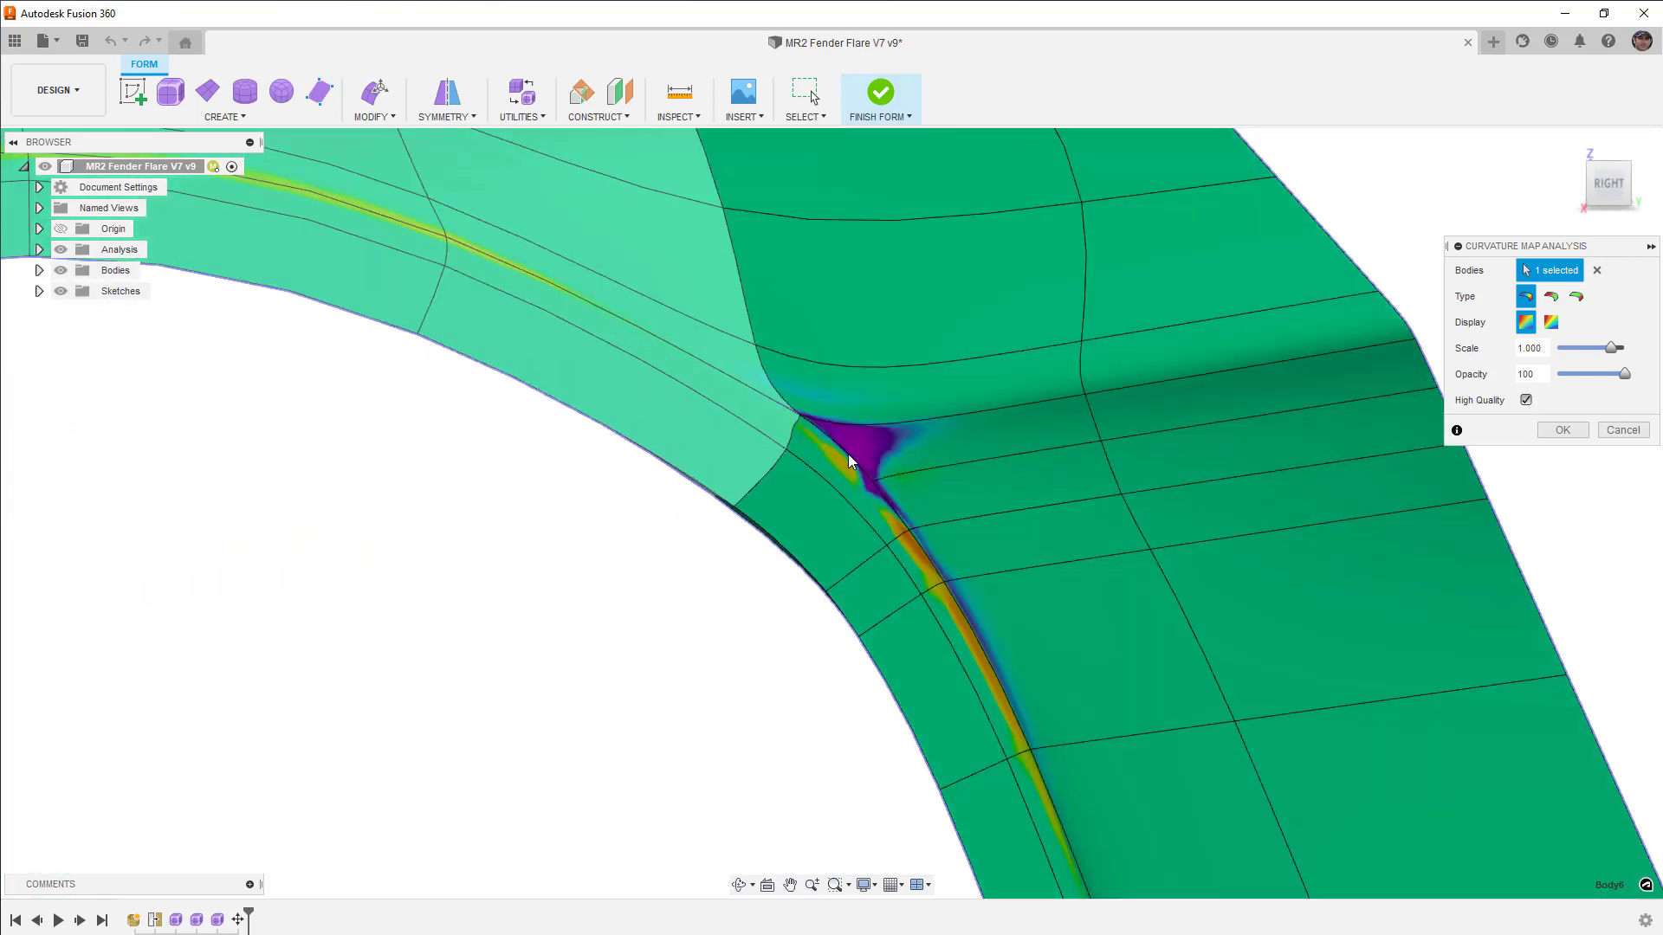
pyautogui.moveTo(853, 465); pyautogui.dragTo(1213, 568, button='middle')
pyautogui.scroll(-4, 1228, 572)
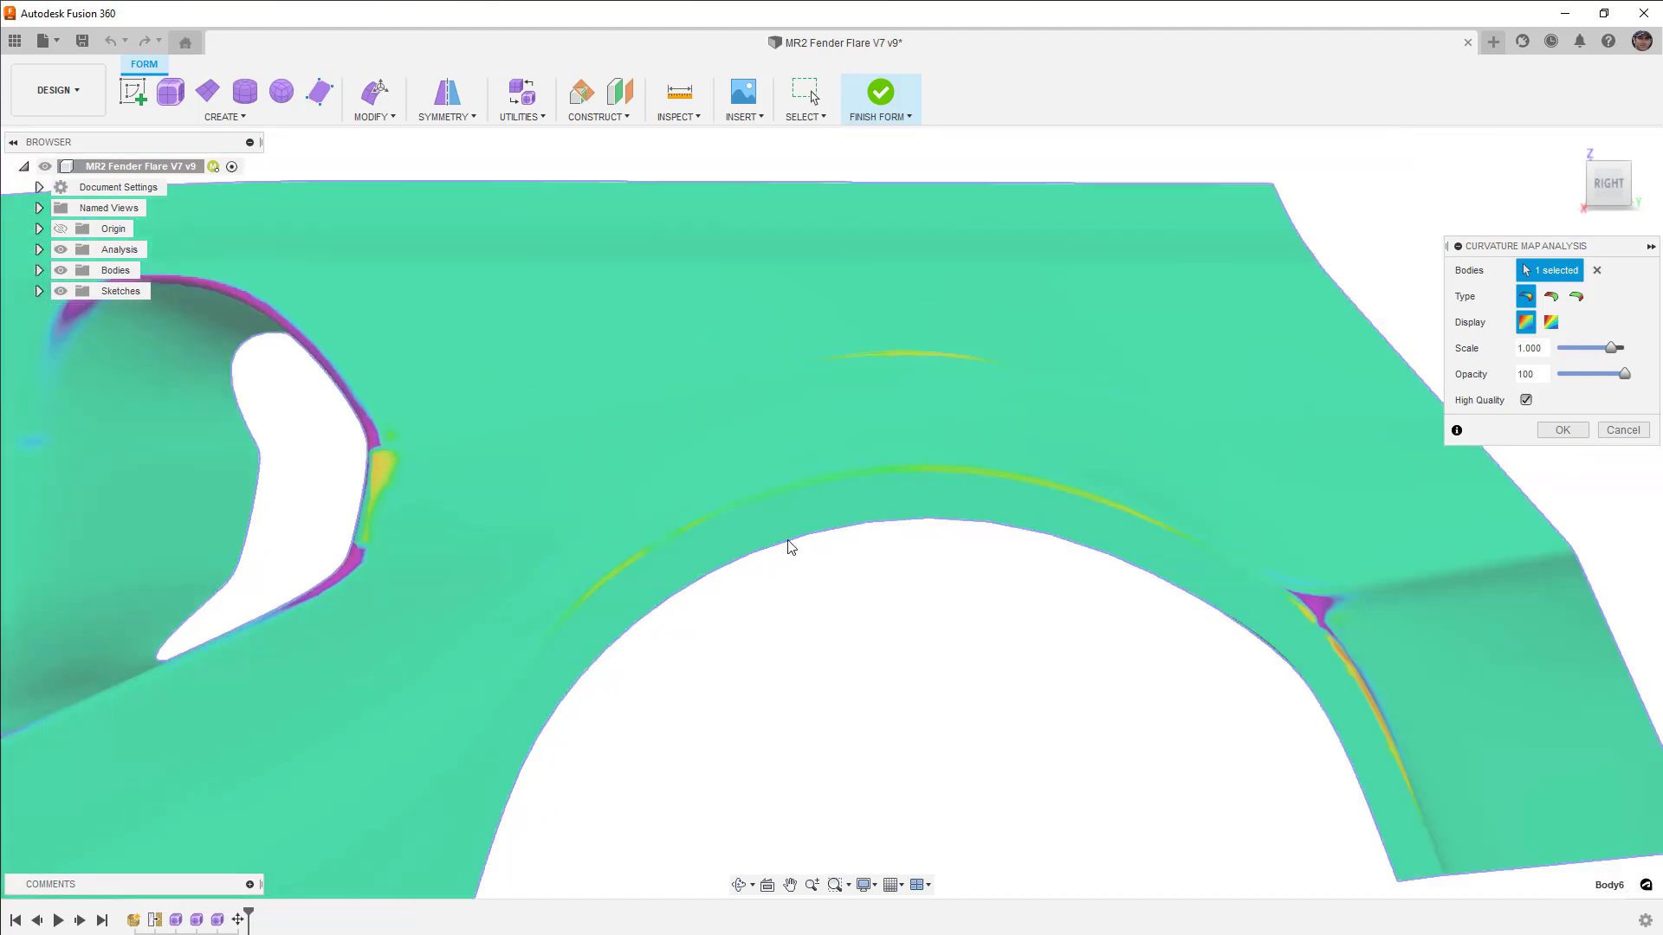
# Orbit and zoom around the fender to review the curvature colours, including the window opening.
pyautogui.scroll(-3, 790, 545)
pyautogui.moveTo(787, 550)
pyautogui.keyDown('shift'); pyautogui.mouseDown(button='middle')
pyautogui.moveTo(861, 624)
pyautogui.moveTo(931, 621)
pyautogui.moveTo(901, 520)
pyautogui.mouseUp(button='middle'); pyautogui.keyUp('shift')
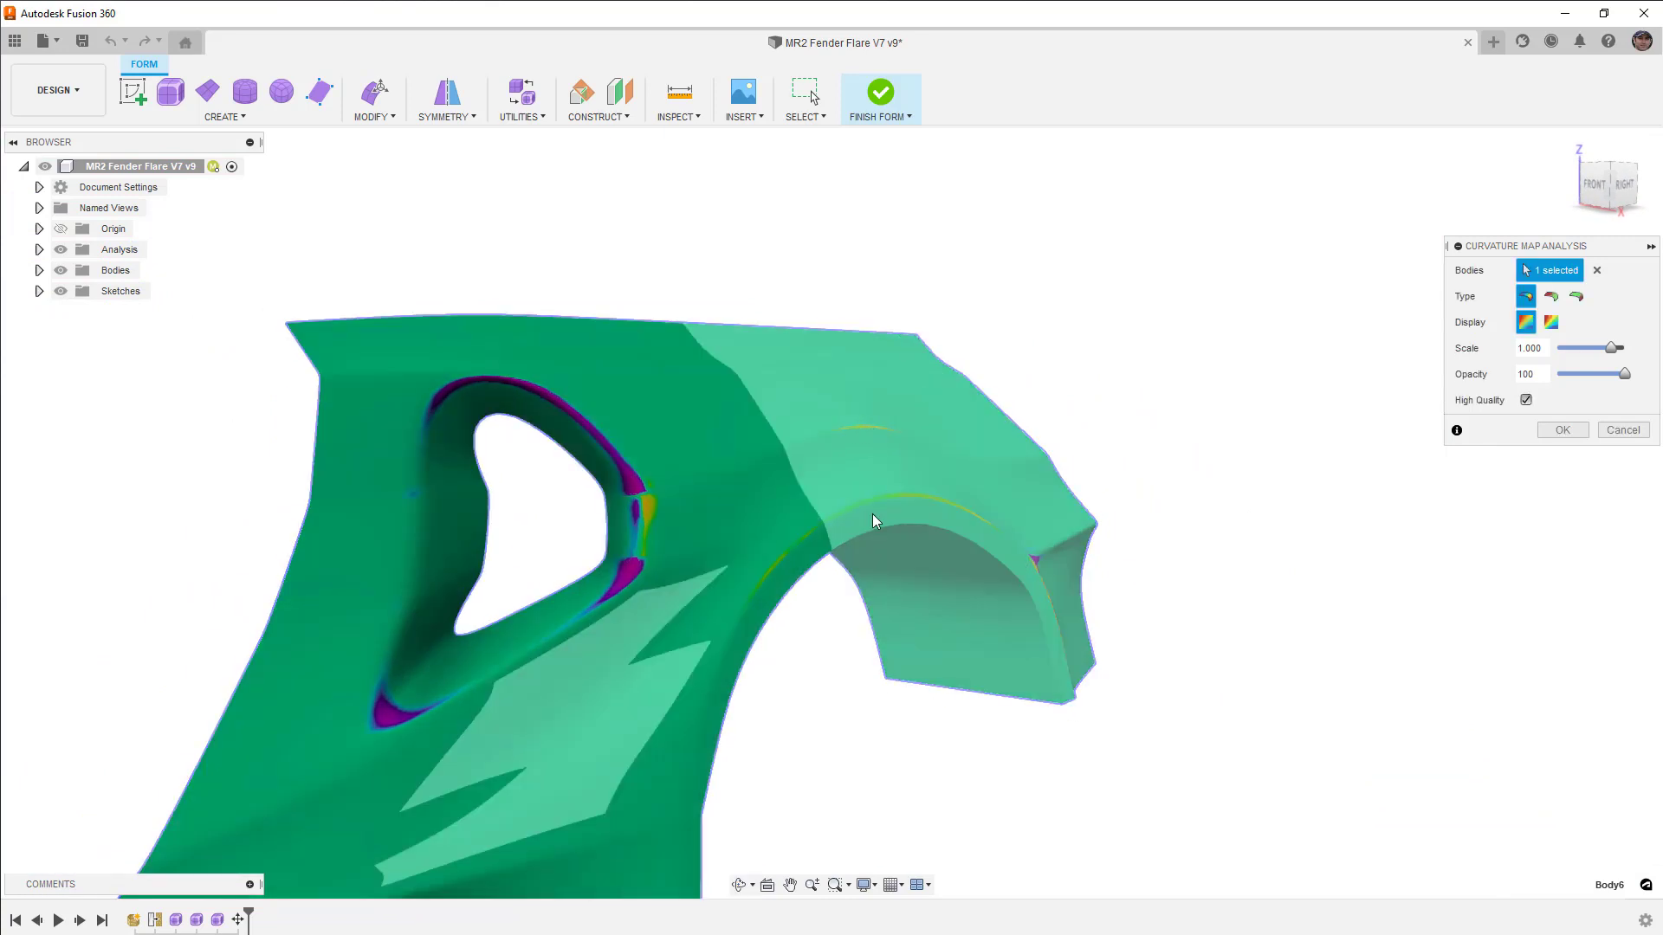
pyautogui.scroll(4, 839, 736)
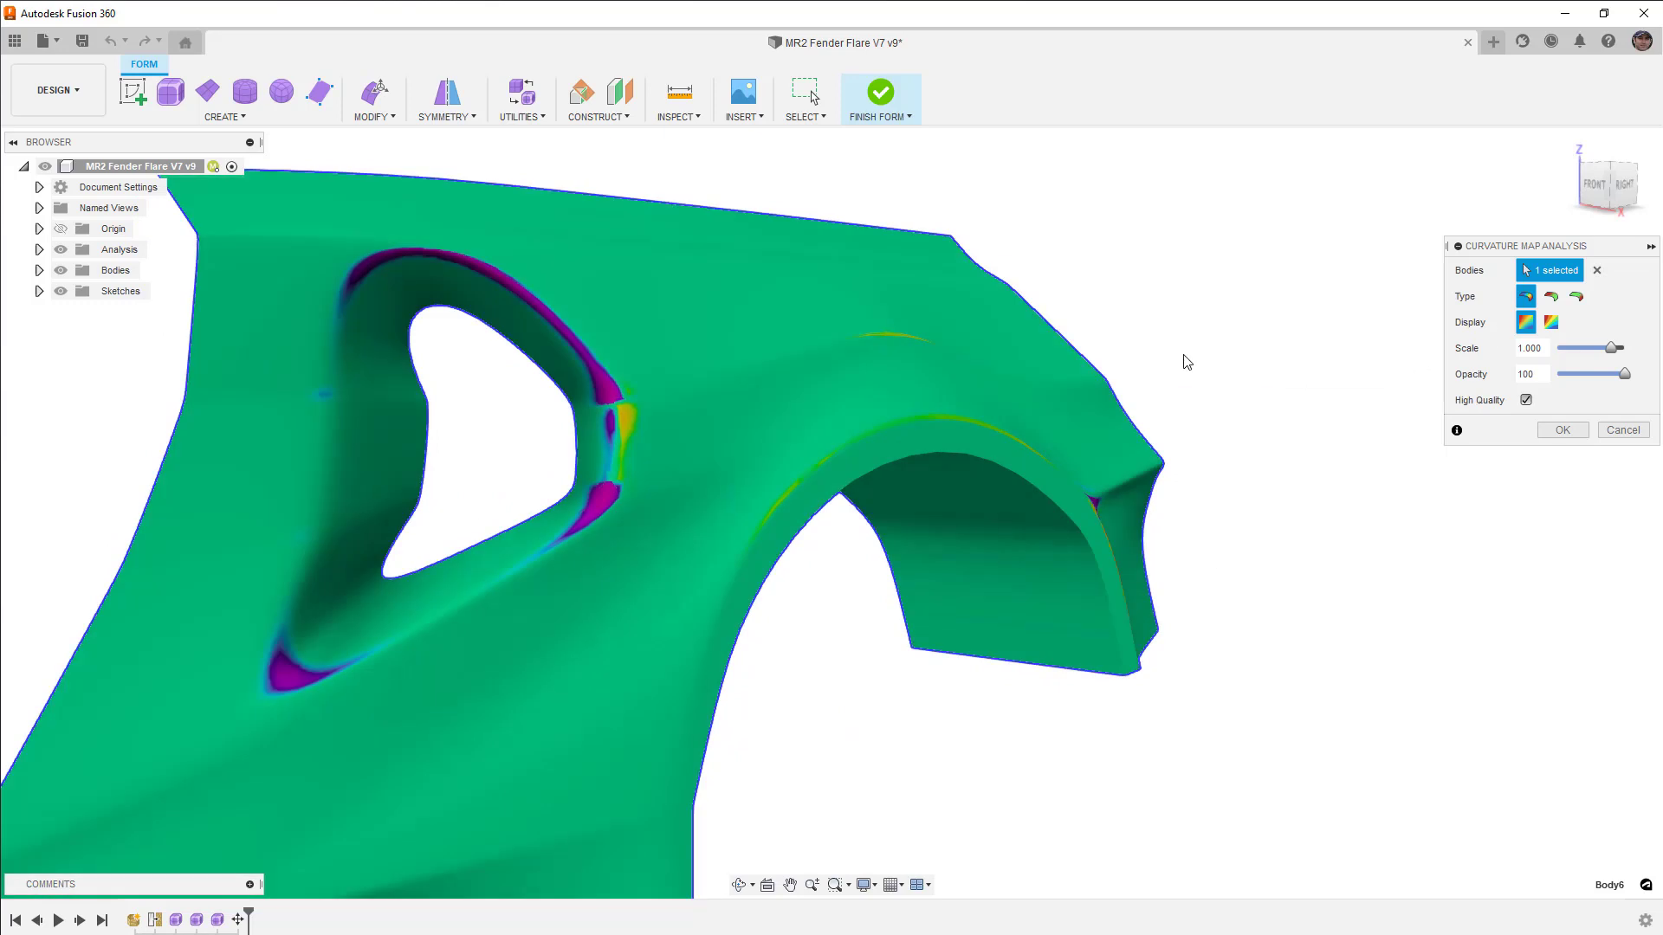
pyautogui.keyDown('shift'); pyautogui.moveTo(1184, 361); pyautogui.dragTo(1211, 365, button='middle'); pyautogui.keyUp('shift')
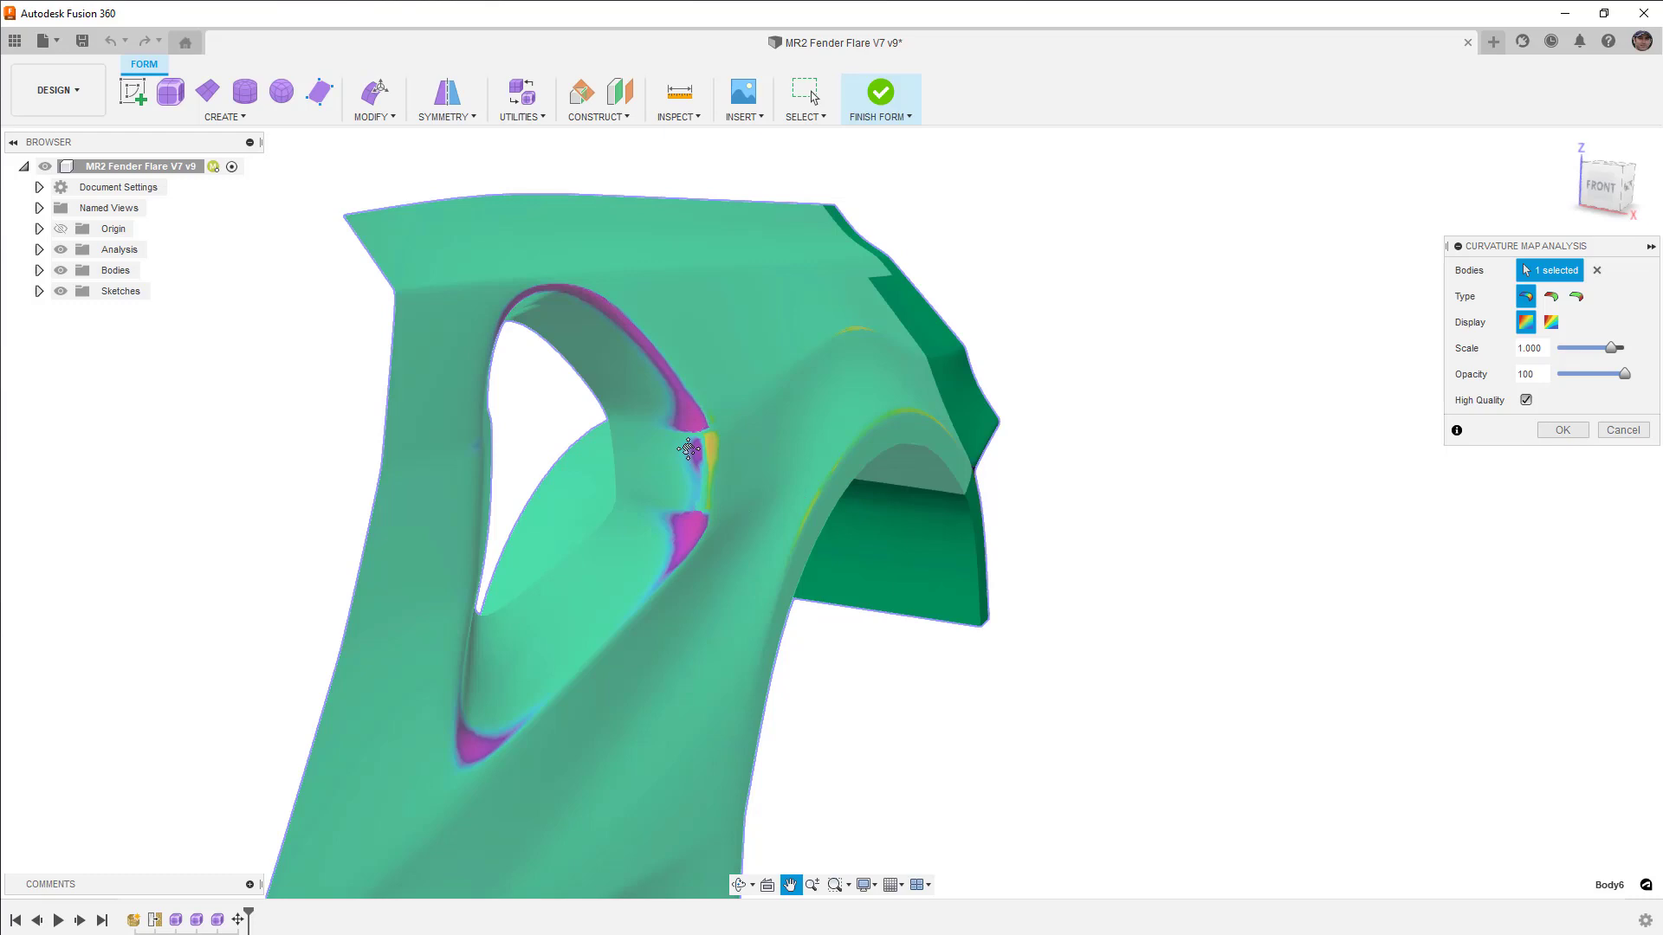
pyautogui.moveTo(697, 450)
pyautogui.keyDown('shift'); pyautogui.mouseDown(button='middle')
pyautogui.moveTo(733, 435)
pyautogui.moveTo(655, 403)
pyautogui.mouseUp(button='middle'); pyautogui.keyUp('shift')
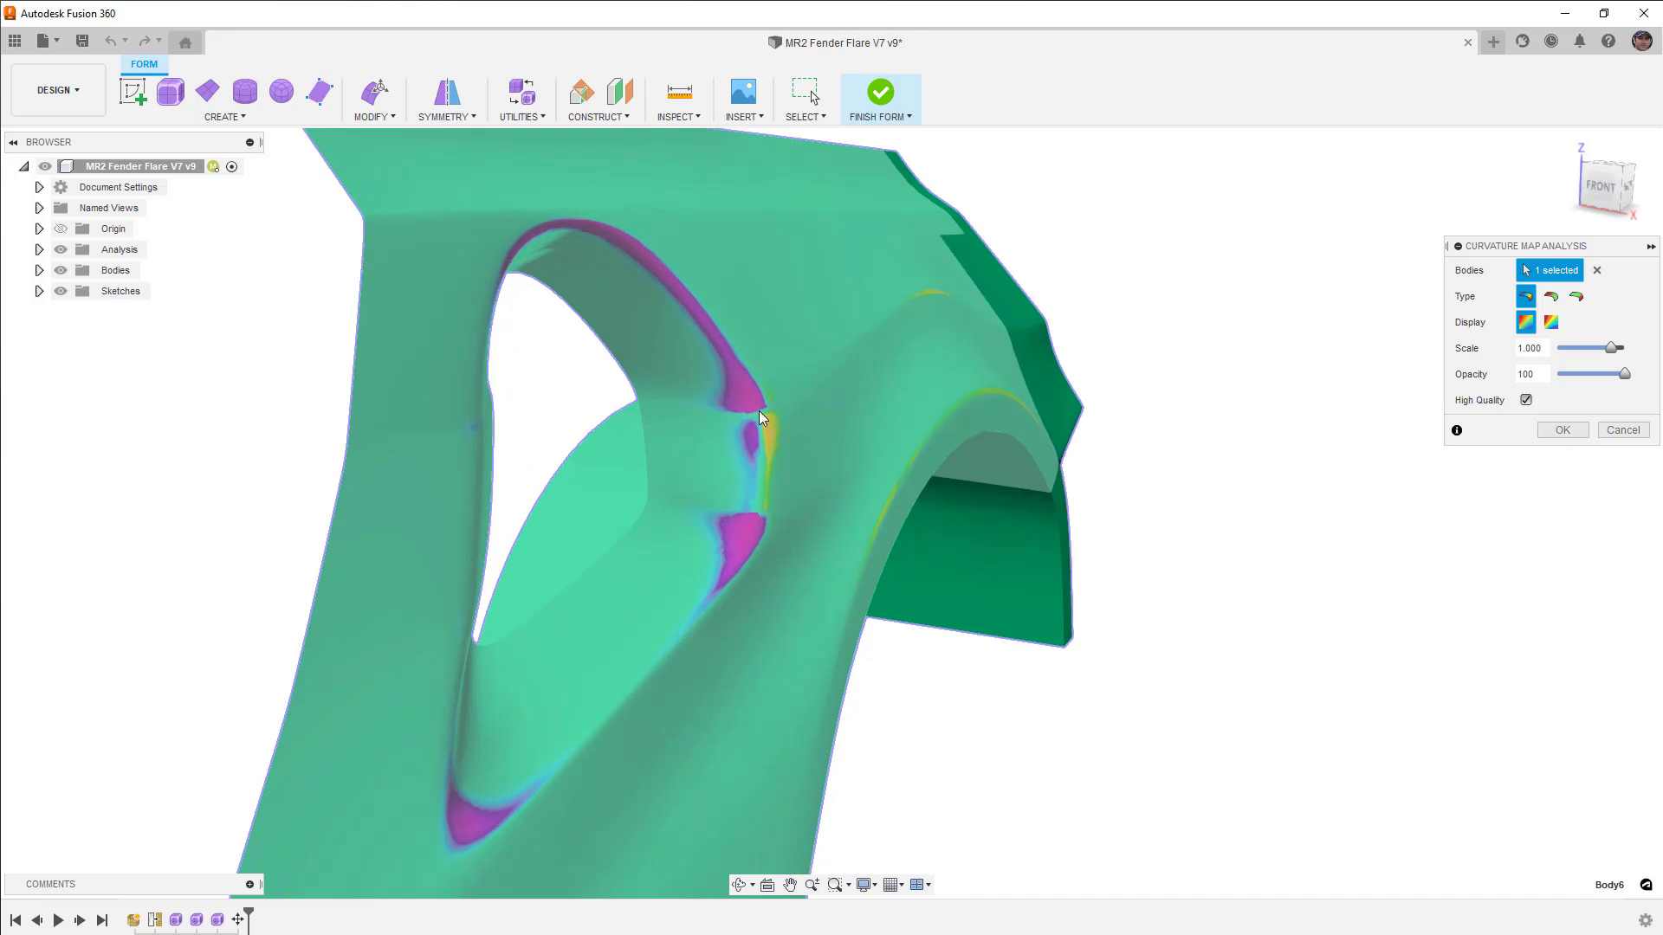
pyautogui.keyDown('shift'); pyautogui.moveTo(747, 518); pyautogui.dragTo(724, 475, button='middle'); pyautogui.keyUp('shift')
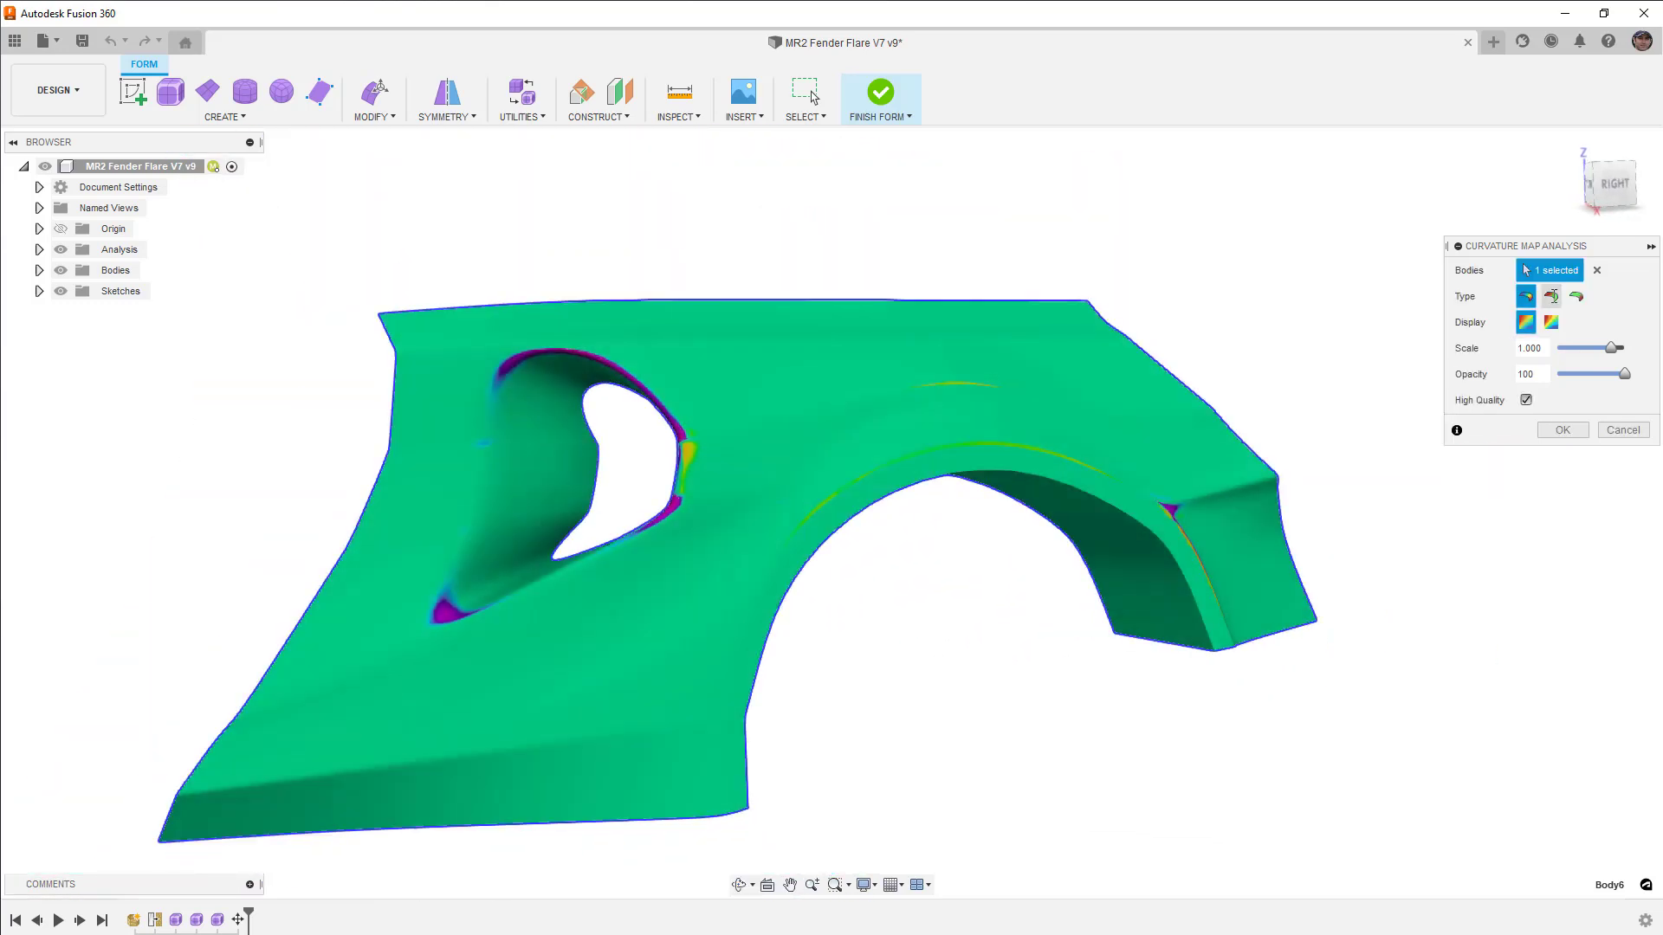
# Switch the map to Principal Minimum and set the minimum limit to about 6666.670 mm.
pyautogui.click(1559, 297)
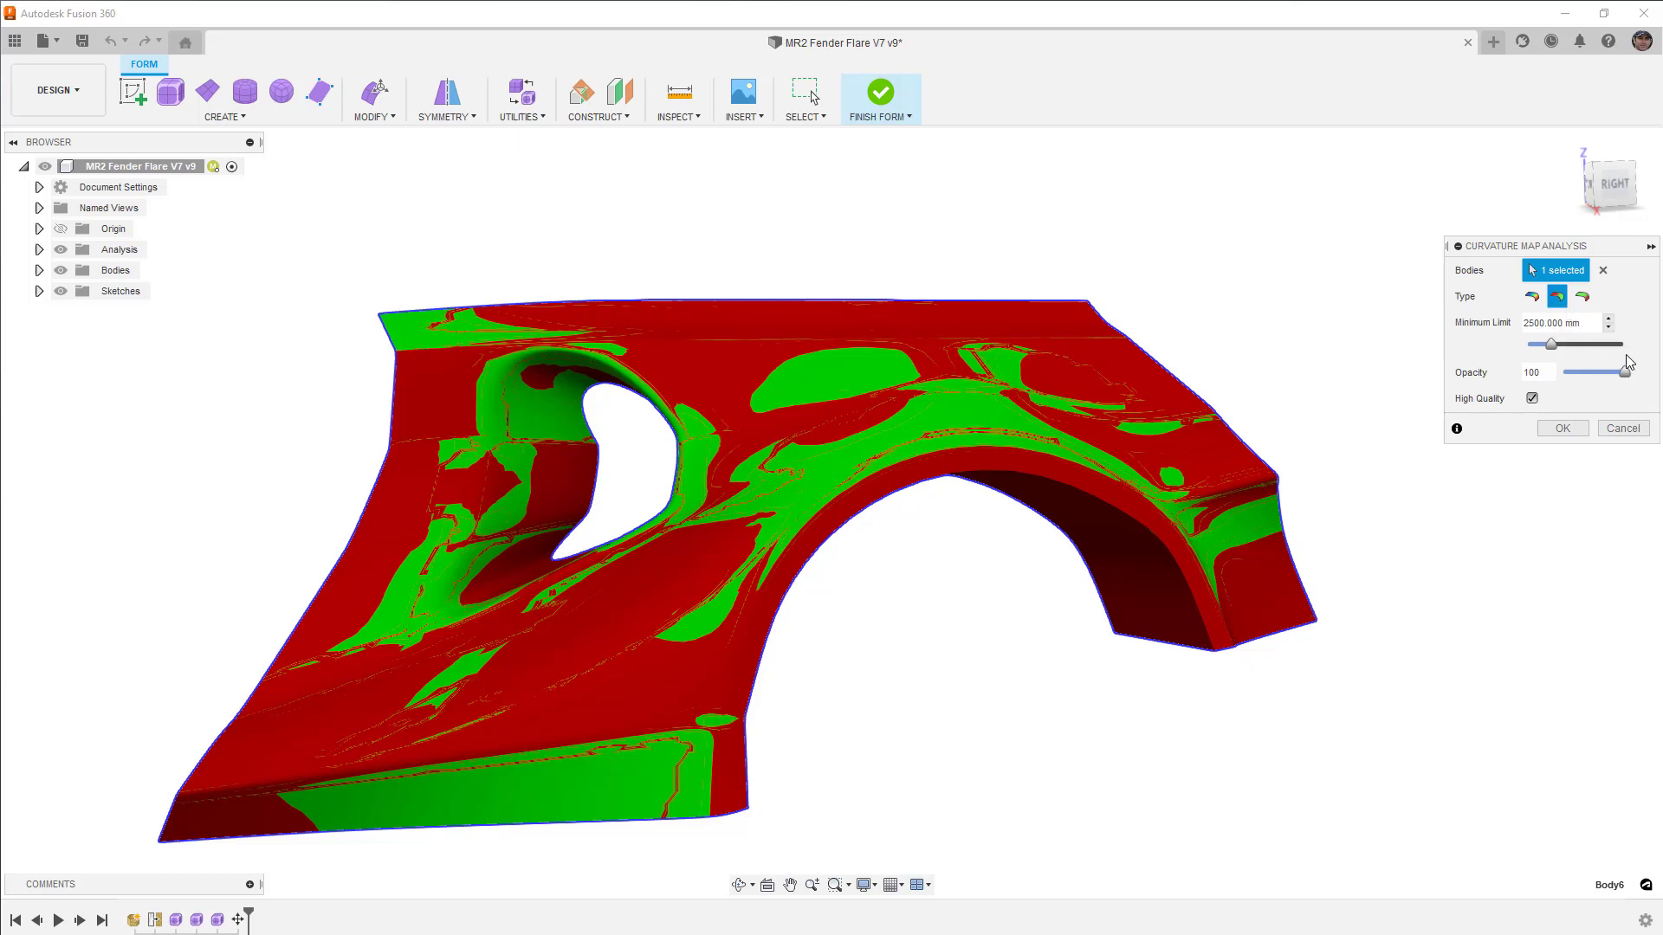
pyautogui.moveTo(1552, 347); pyautogui.dragTo(1585, 346)
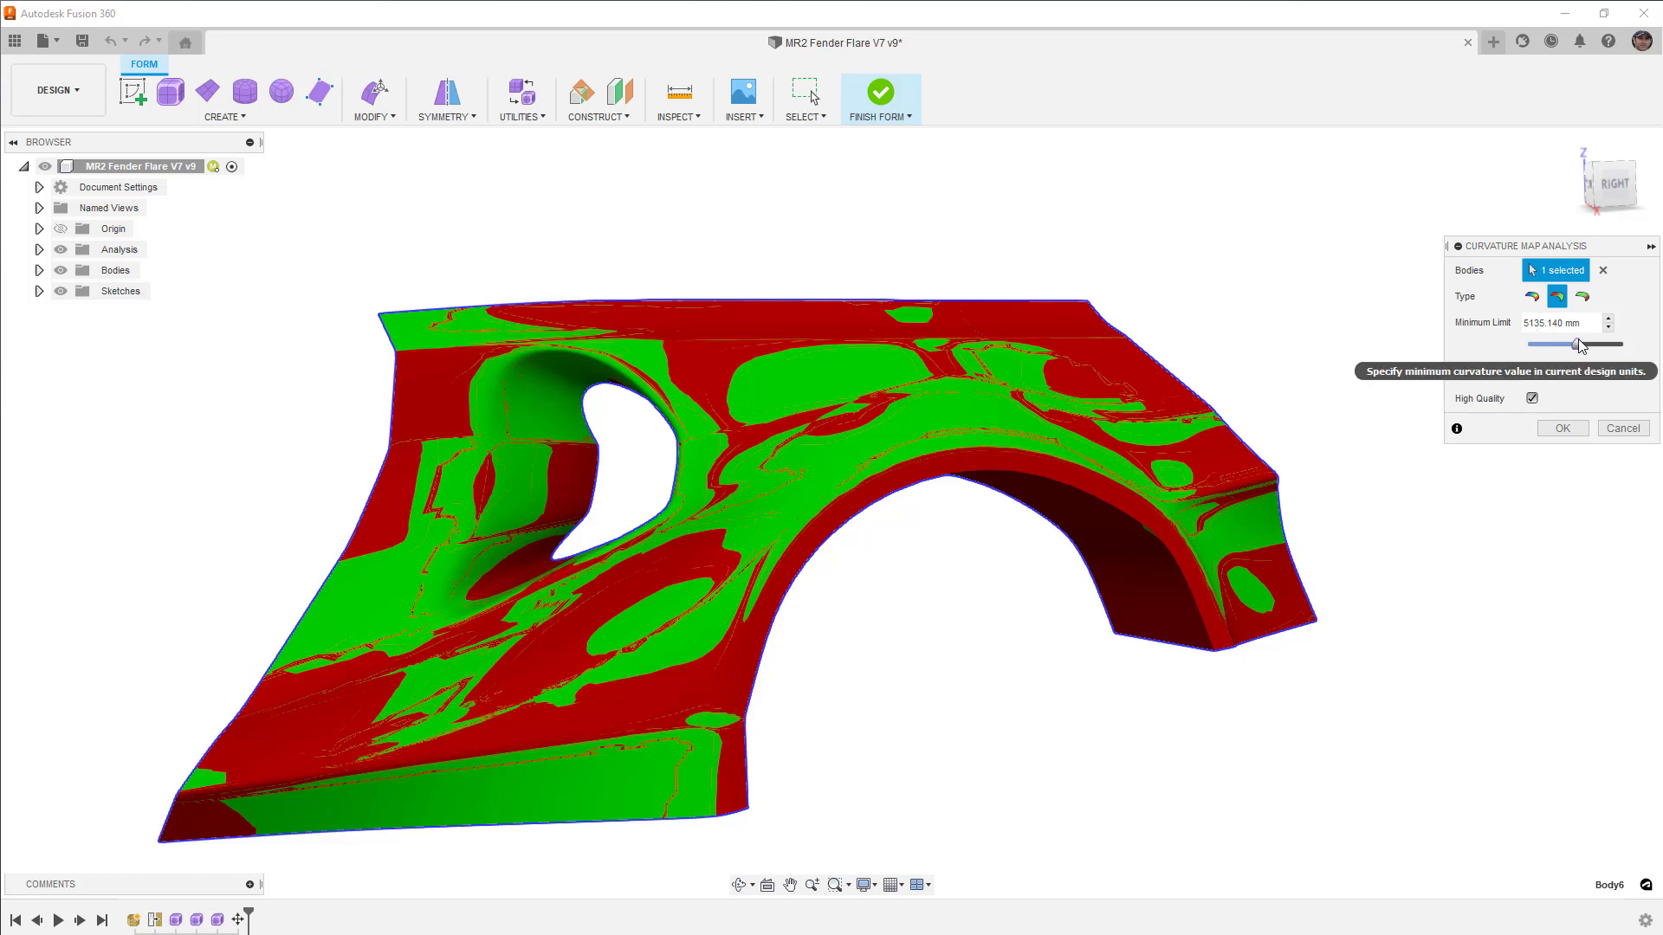
pyautogui.moveTo(1578, 344); pyautogui.dragTo(1594, 343)
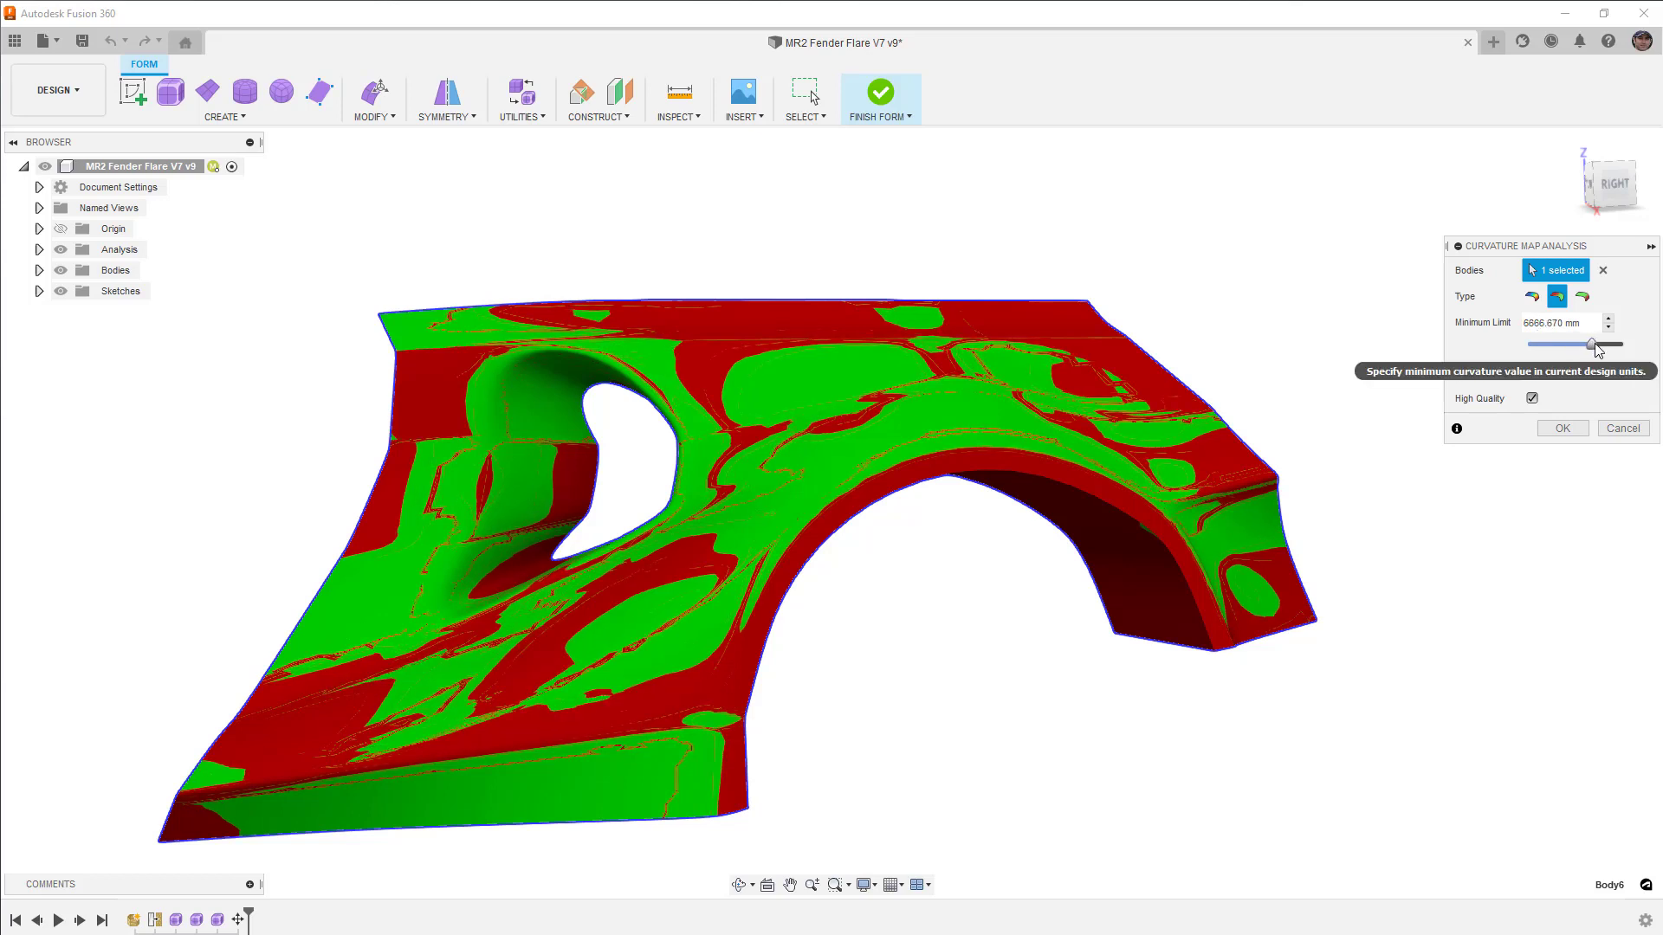
# Switch the map to Principal Maximum and raise the maximum limit to about 88.786 mm.
pyautogui.click(1584, 298)
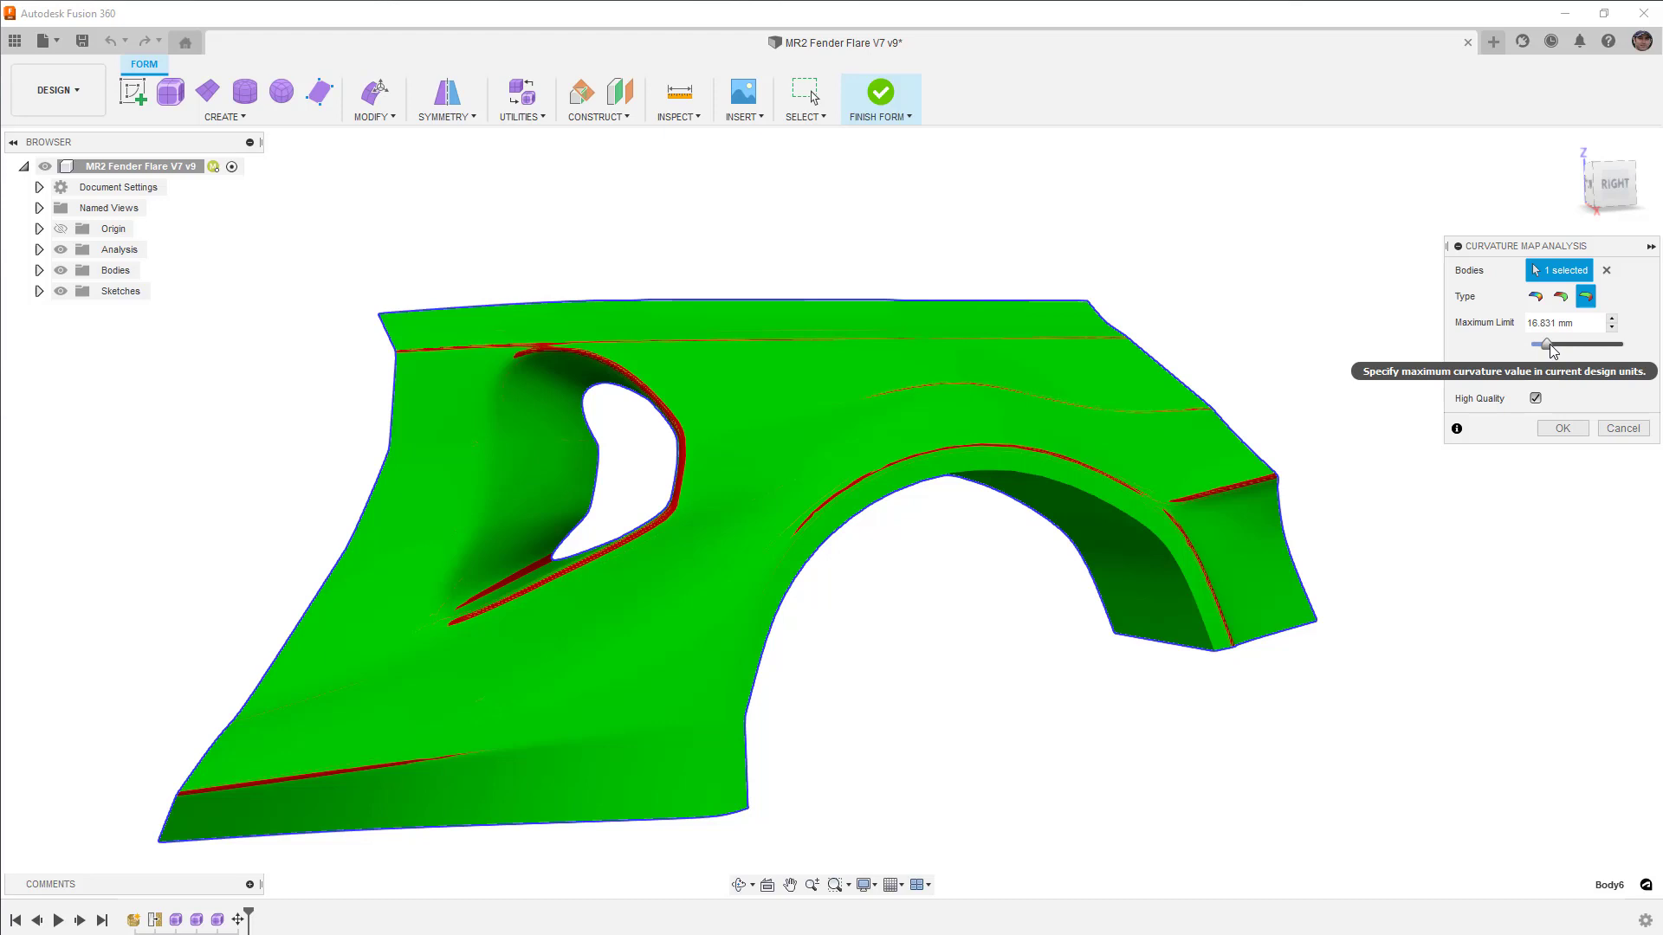
pyautogui.moveTo(1551, 346); pyautogui.dragTo(1559, 345)
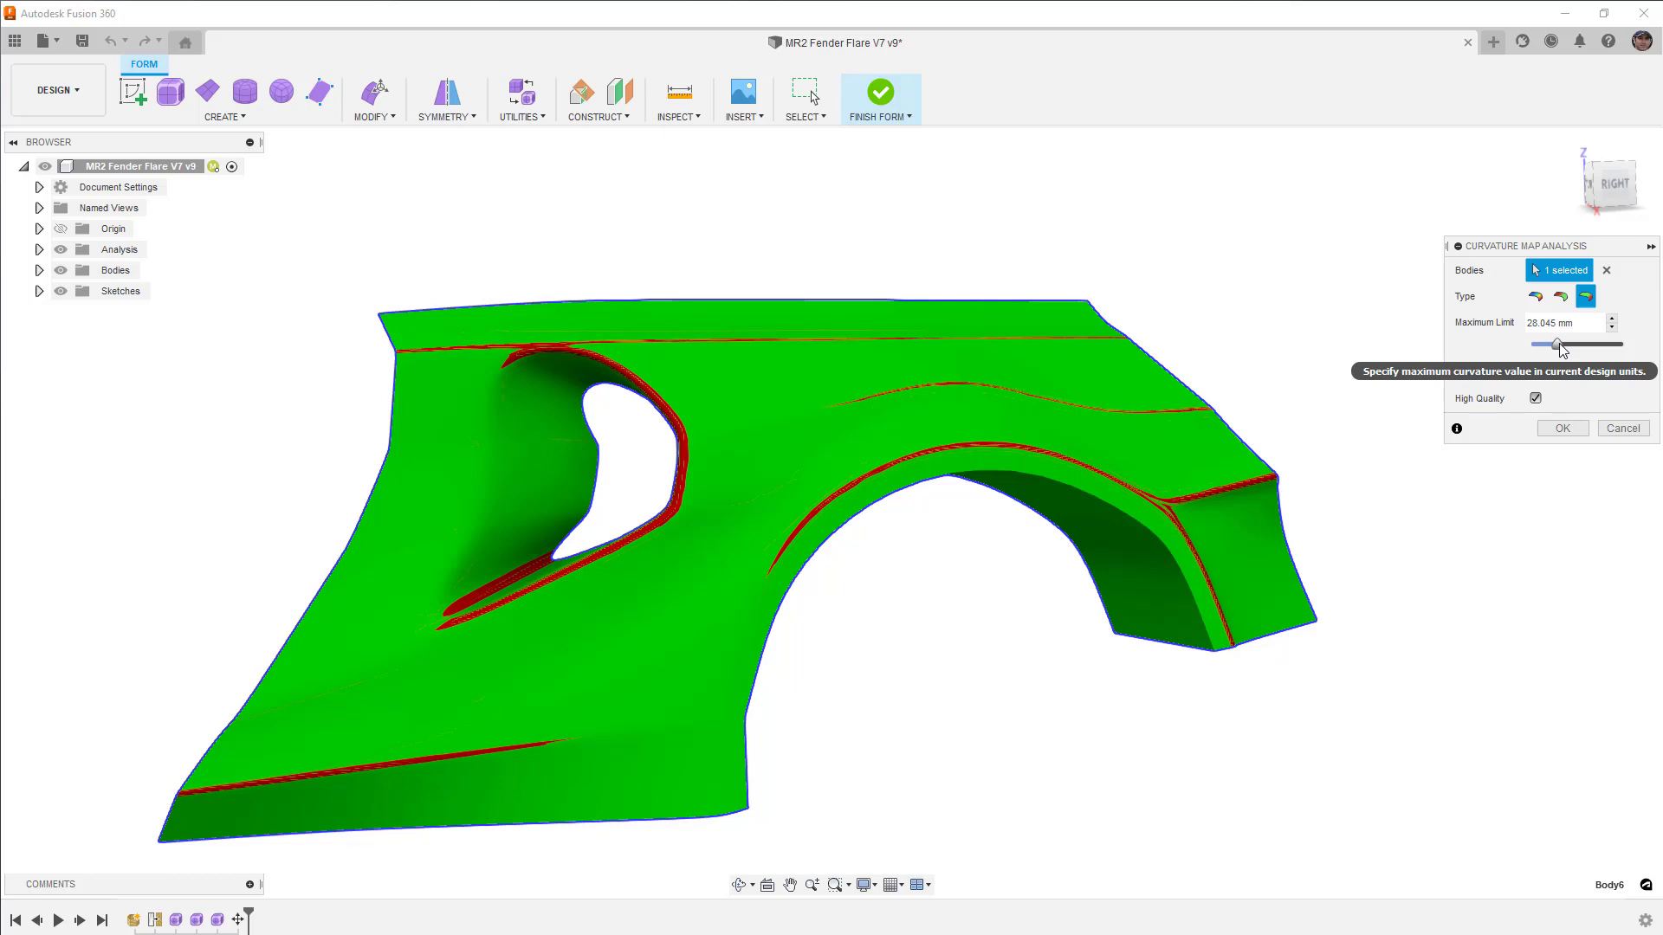
pyautogui.click(1613, 195)
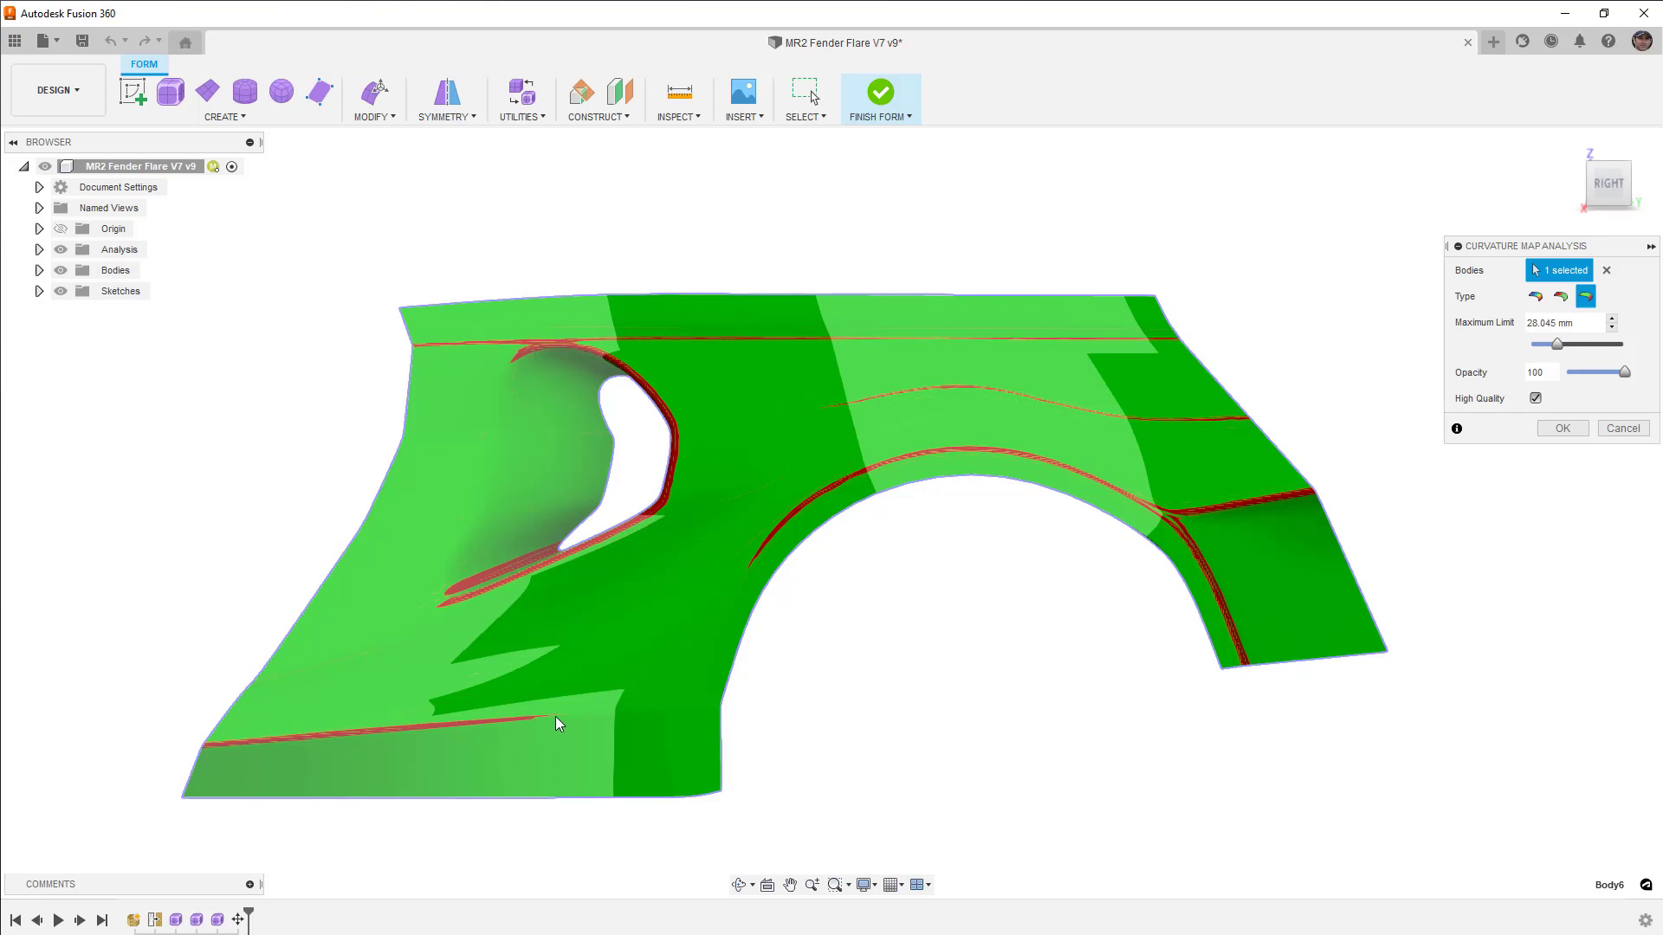
pyautogui.keyDown('shift'); pyautogui.moveTo(616, 712); pyautogui.dragTo(778, 768, button='middle'); pyautogui.keyUp('shift')
pyautogui.scroll(5, 777, 759)
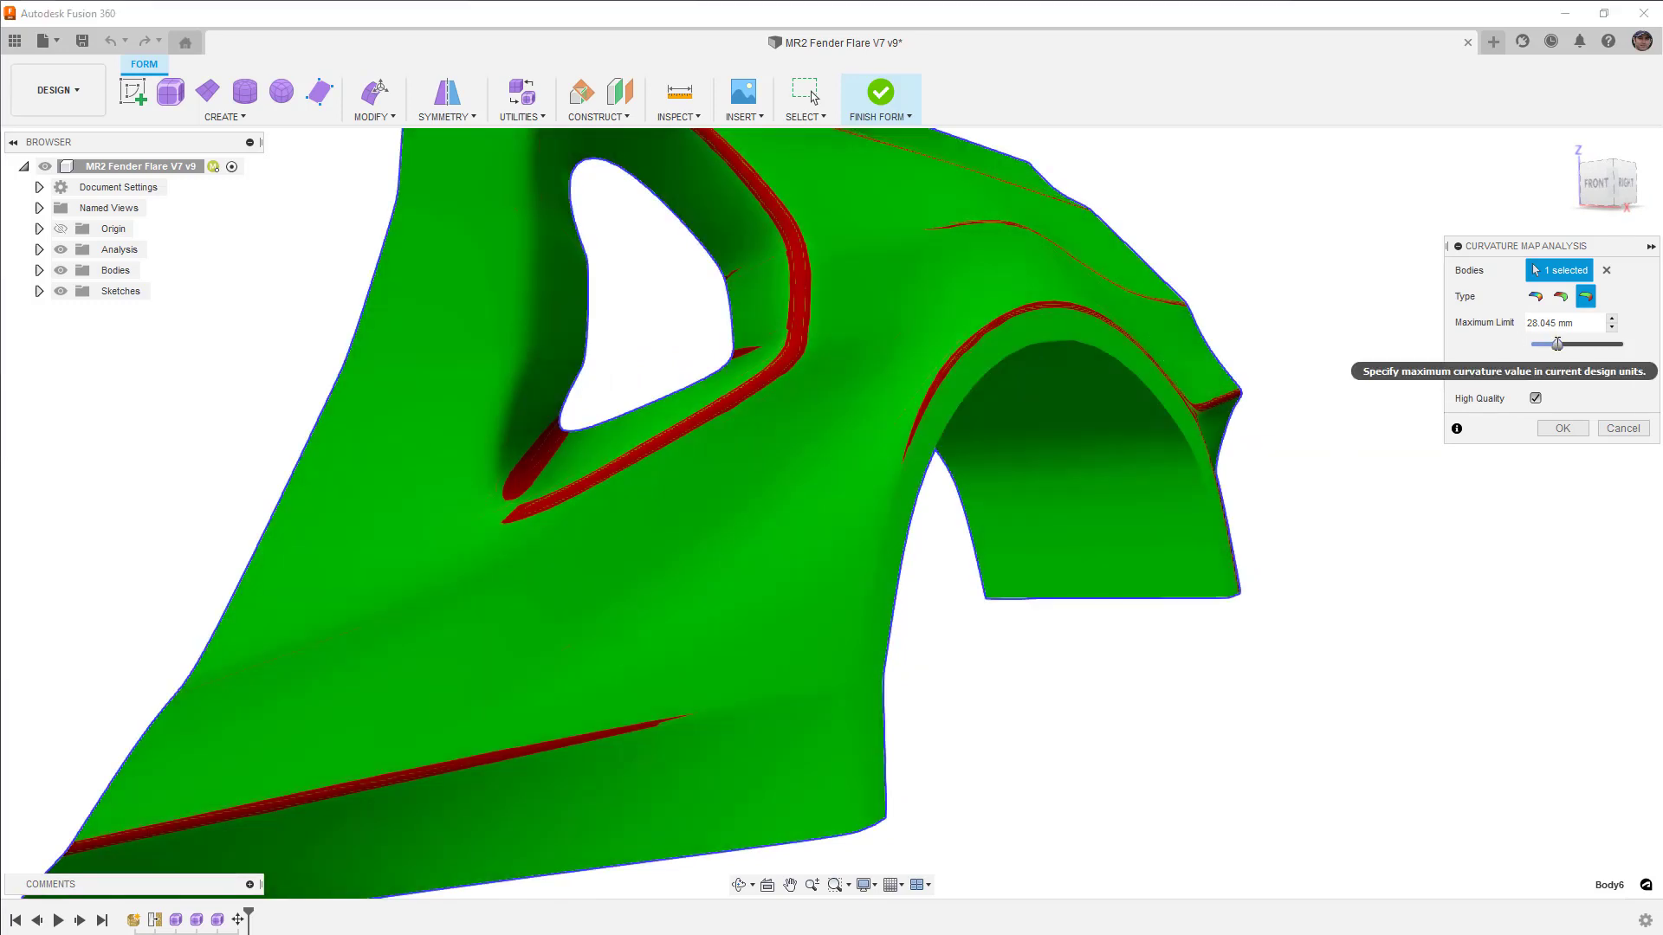
pyautogui.moveTo(1562, 344); pyautogui.dragTo(1618, 341)
# Orbit the fender to review the red curvature bands, then snap to the right view.
pyautogui.keyDown('shift'); pyautogui.moveTo(1113, 524); pyautogui.dragTo(883, 379, button='middle'); pyautogui.keyUp('shift')
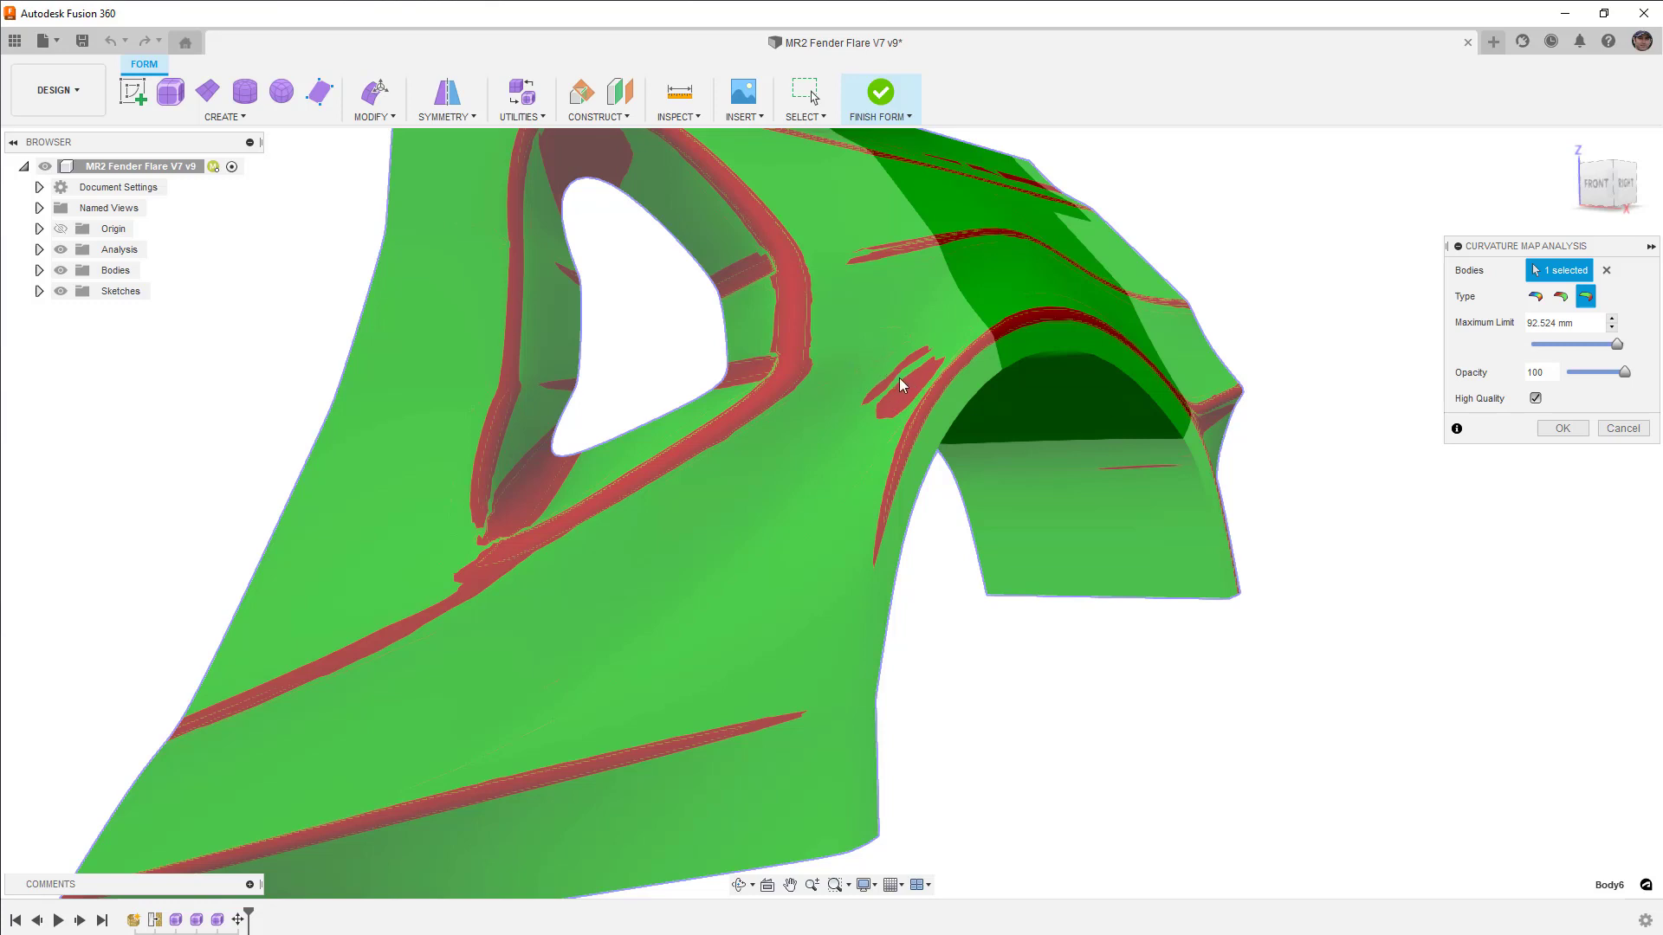
pyautogui.keyDown('shift'); pyautogui.moveTo(887, 376); pyautogui.dragTo(637, 230, button='middle'); pyautogui.keyUp('shift')
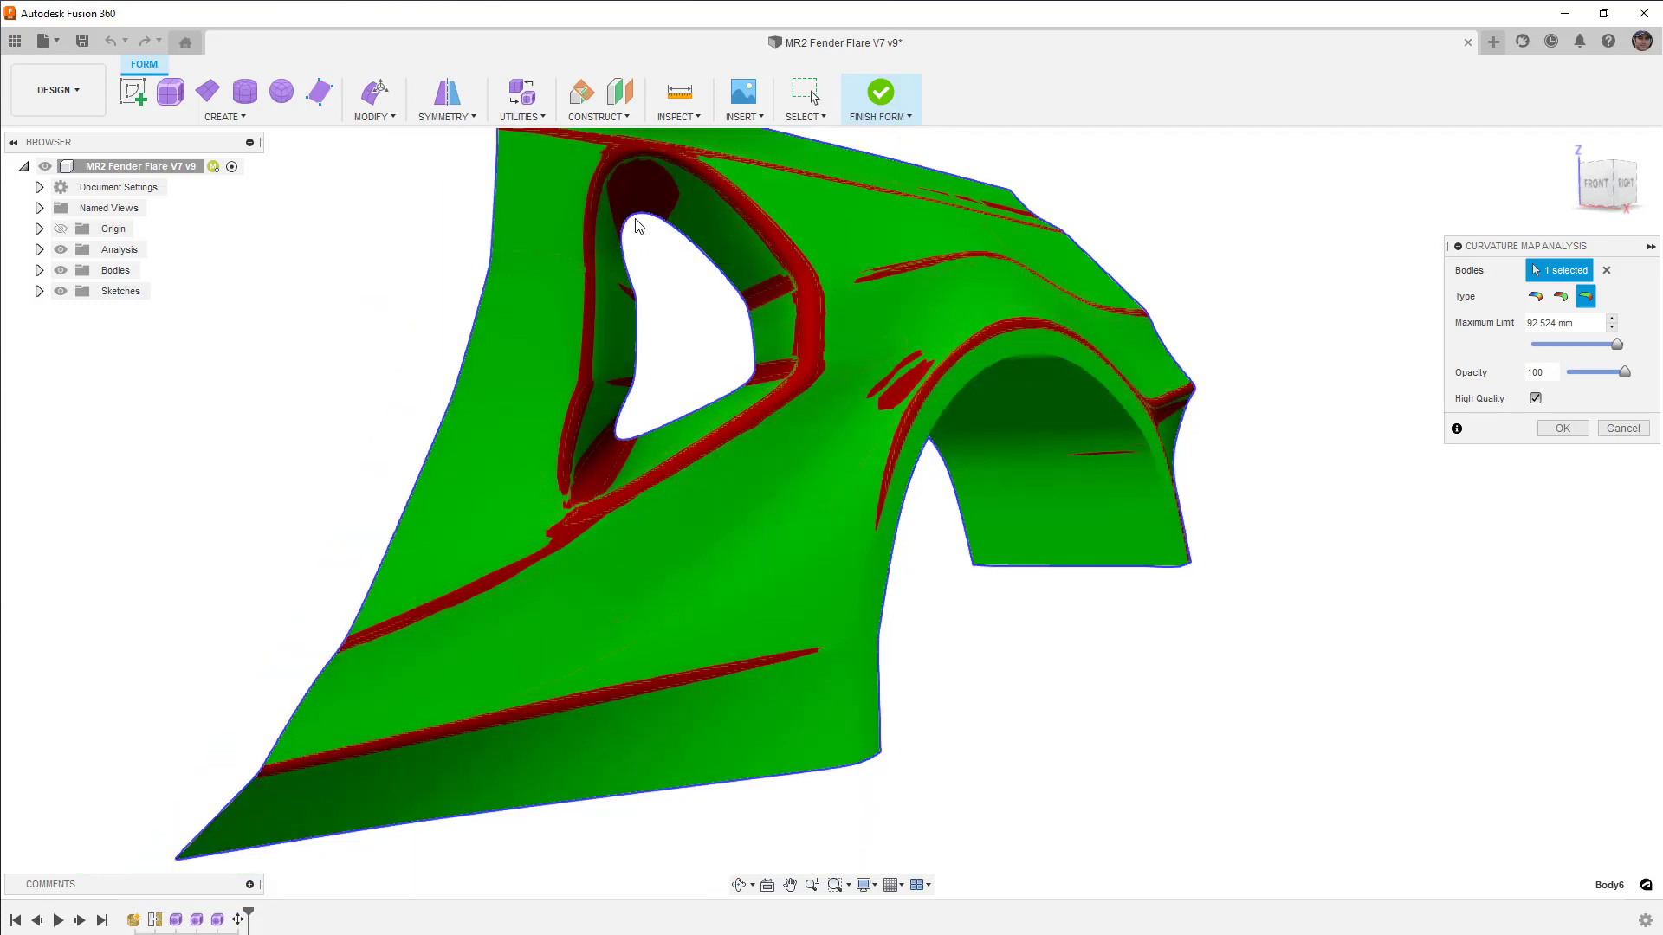
pyautogui.keyDown('shift'); pyautogui.moveTo(654, 303); pyautogui.dragTo(650, 327, button='middle'); pyautogui.keyUp('shift')
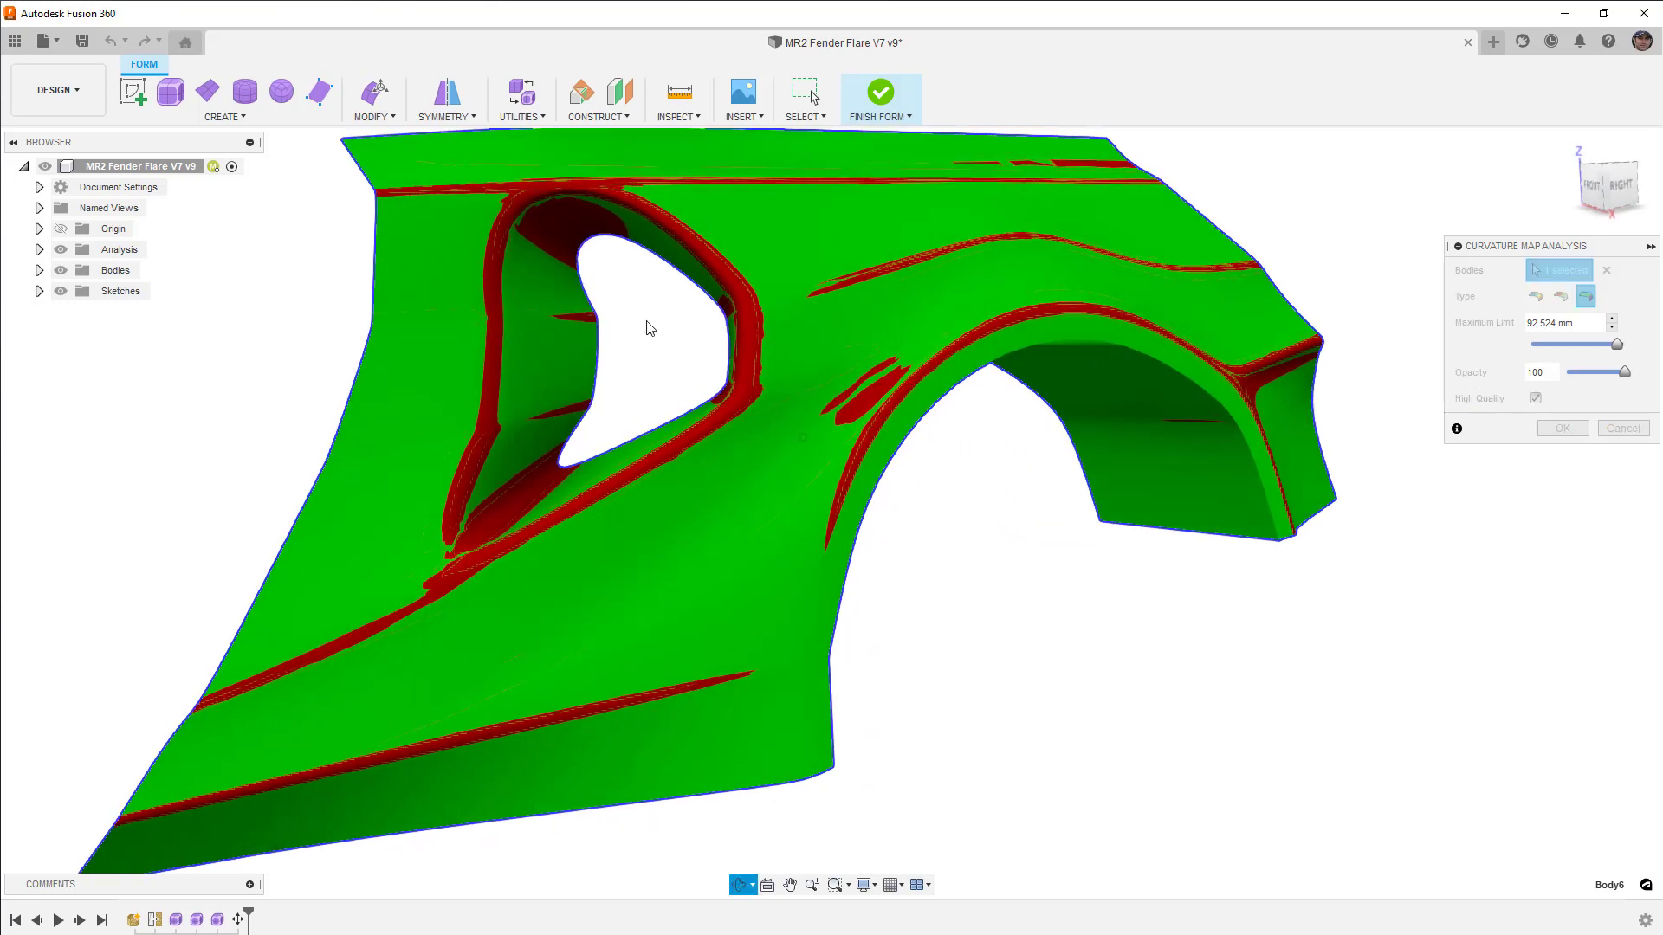
pyautogui.click(1621, 187)
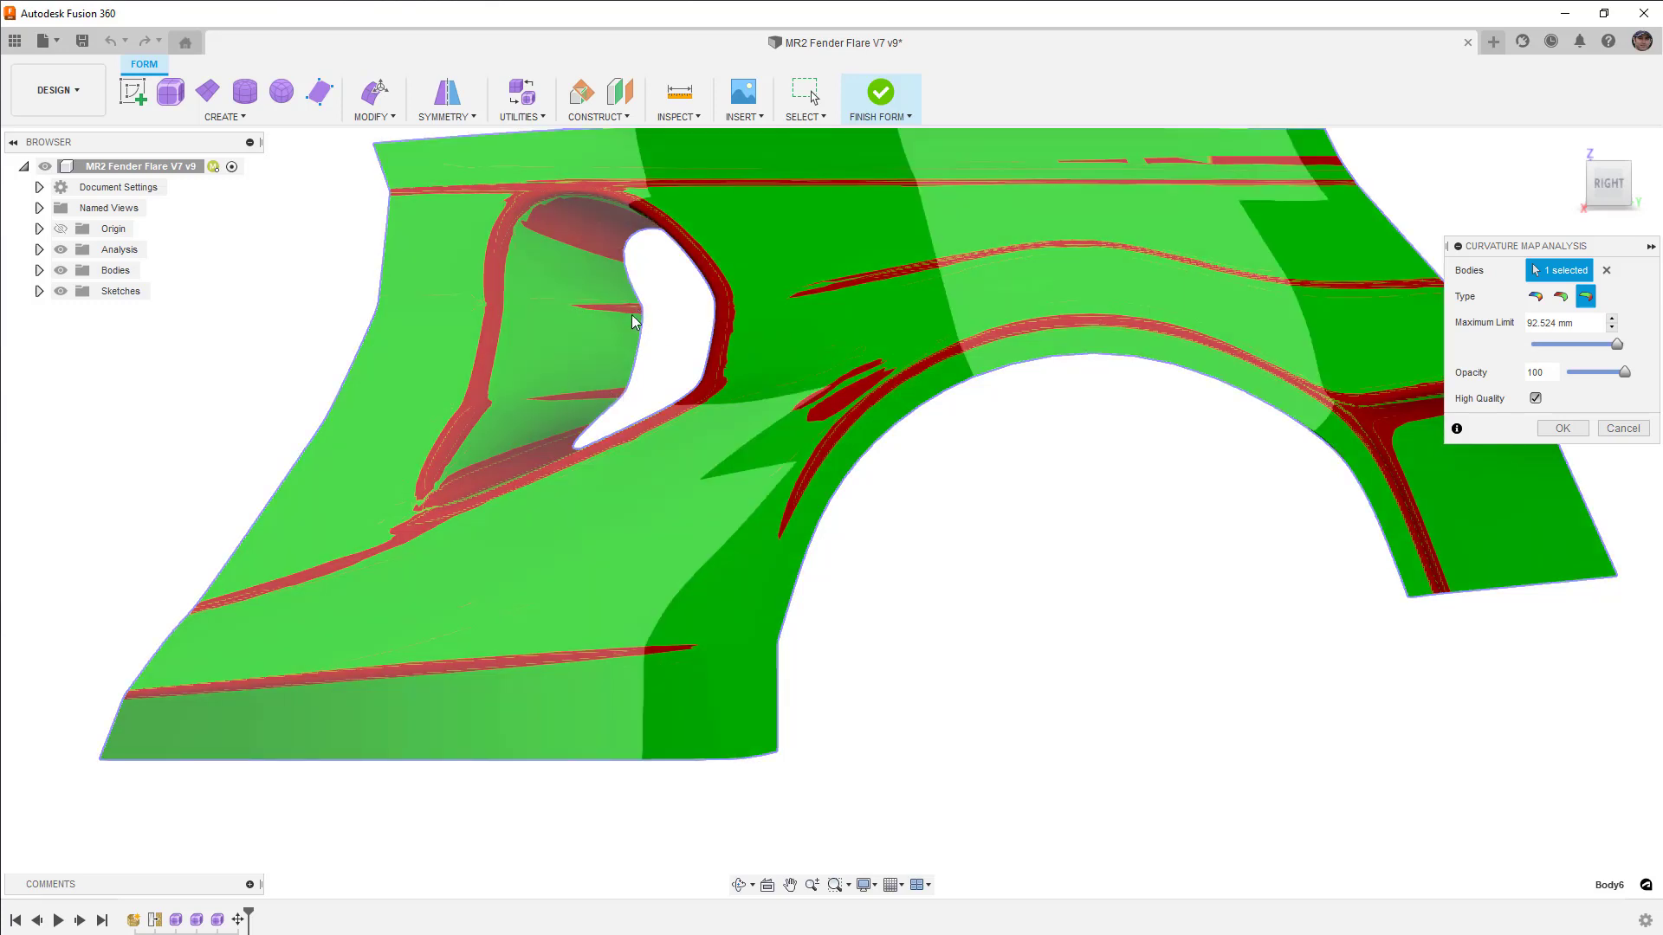
# Lower the maximum limit to 70.096 mm, recheck from the right, then cancel the curvature map.
pyautogui.scroll(-2, 654, 326)
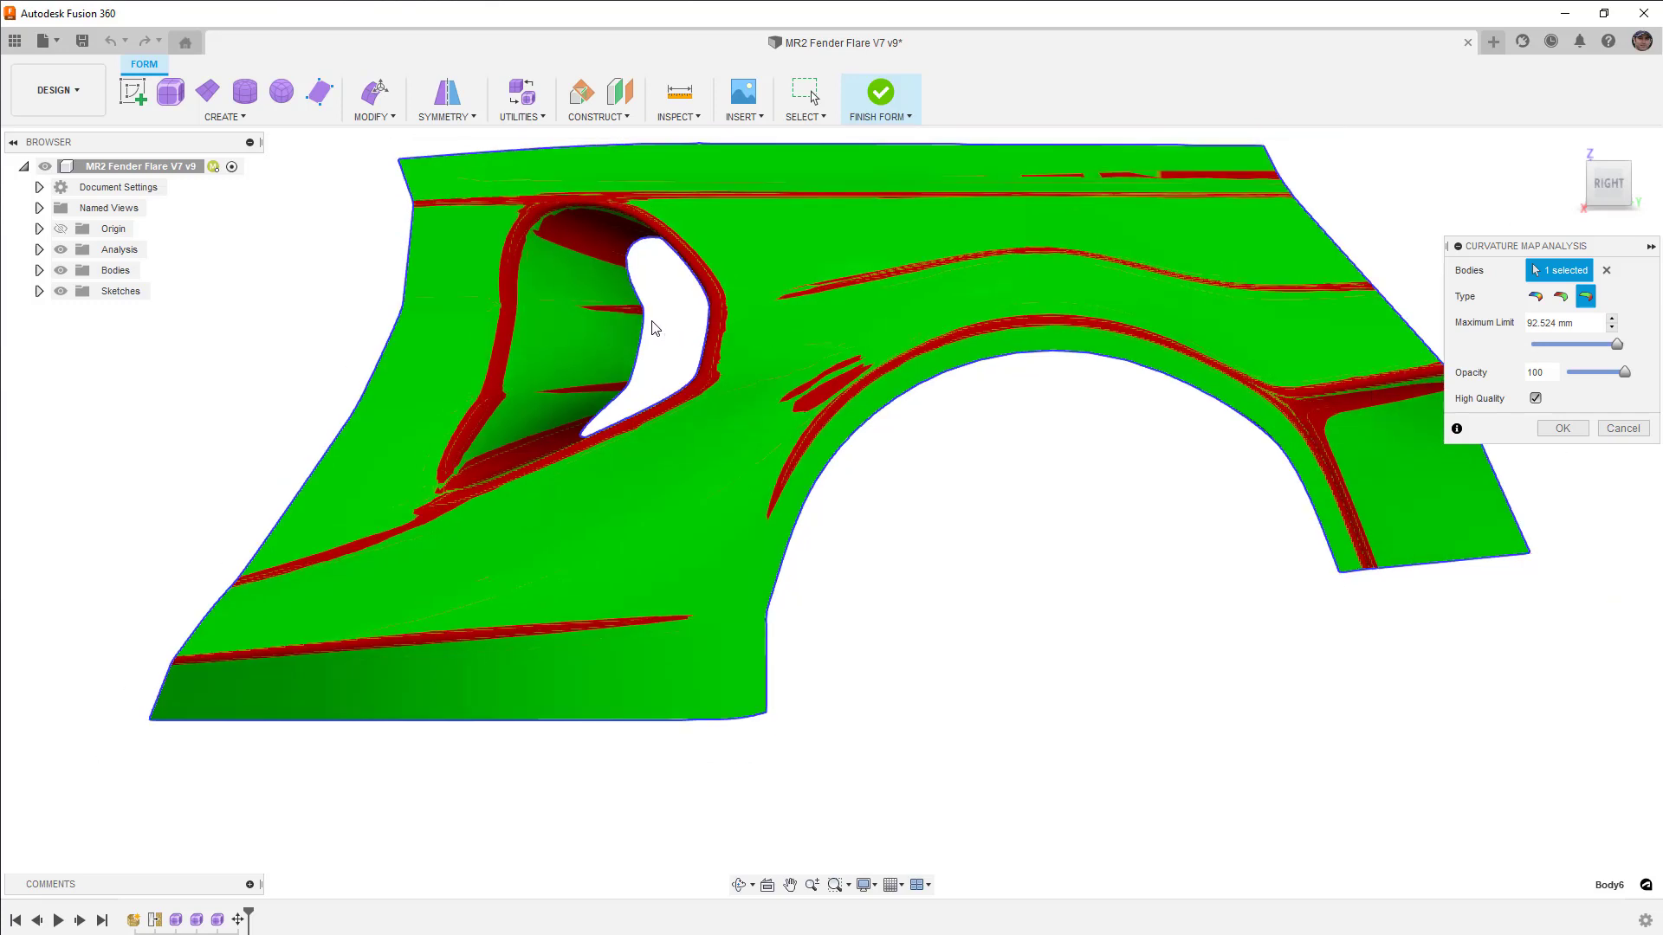
pyautogui.moveTo(1618, 346); pyautogui.dragTo(1564, 356)
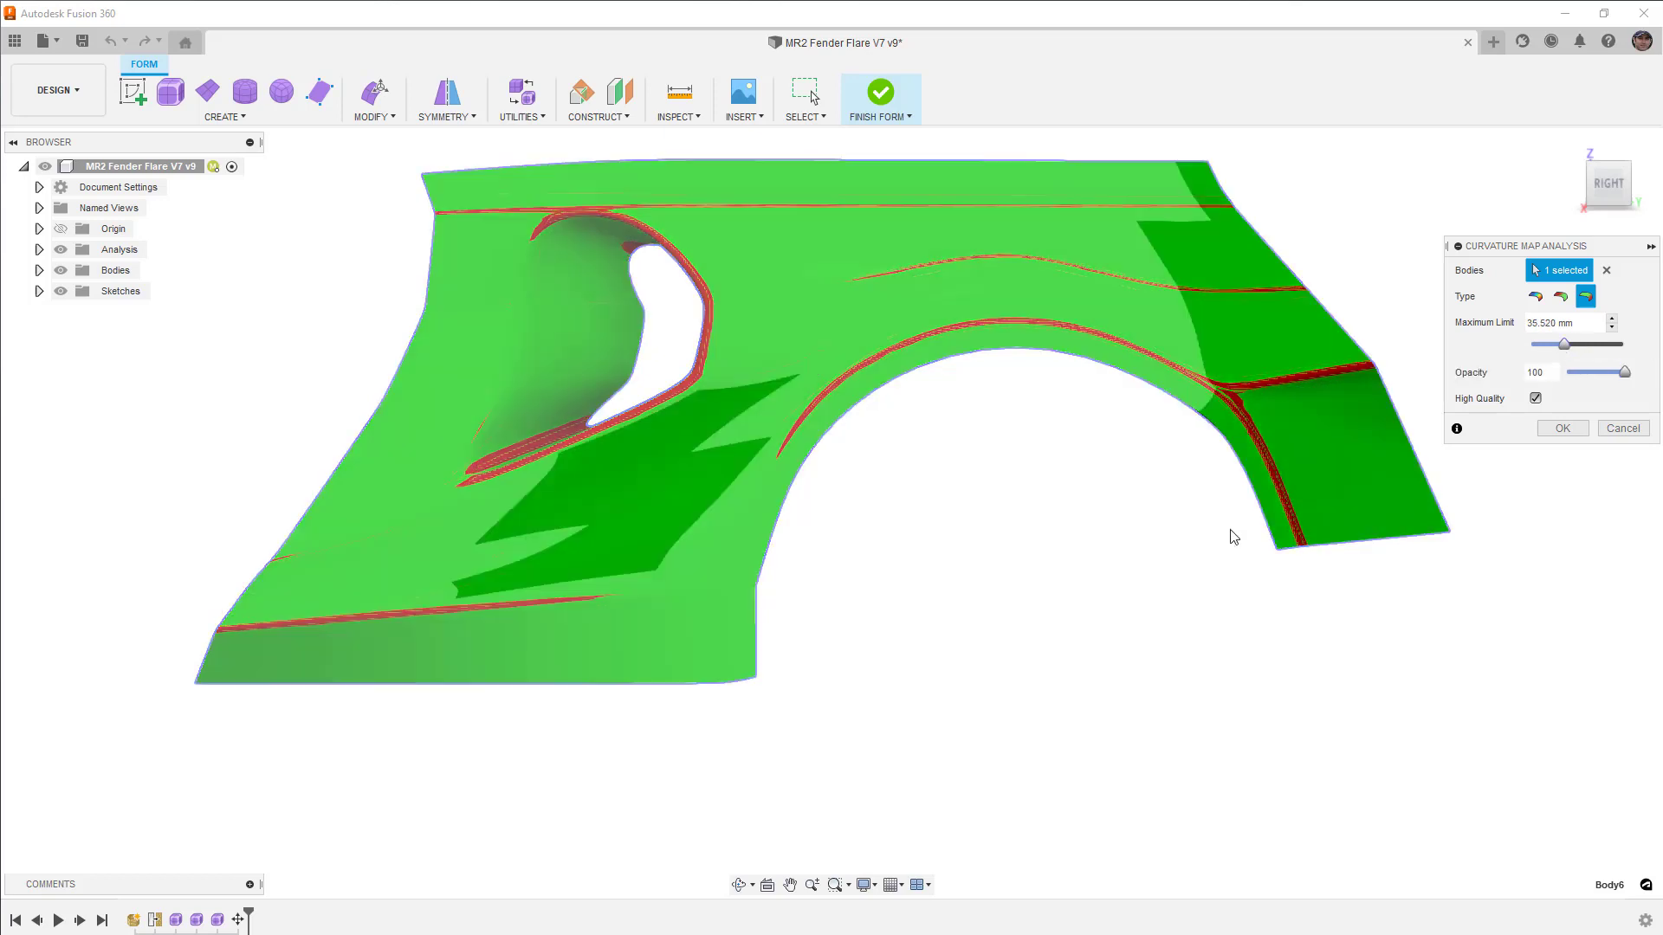
pyautogui.scroll(-2, 917, 545)
pyautogui.keyDown('shift'); pyautogui.moveTo(917, 550); pyautogui.dragTo(948, 542, button='middle'); pyautogui.keyUp('shift')
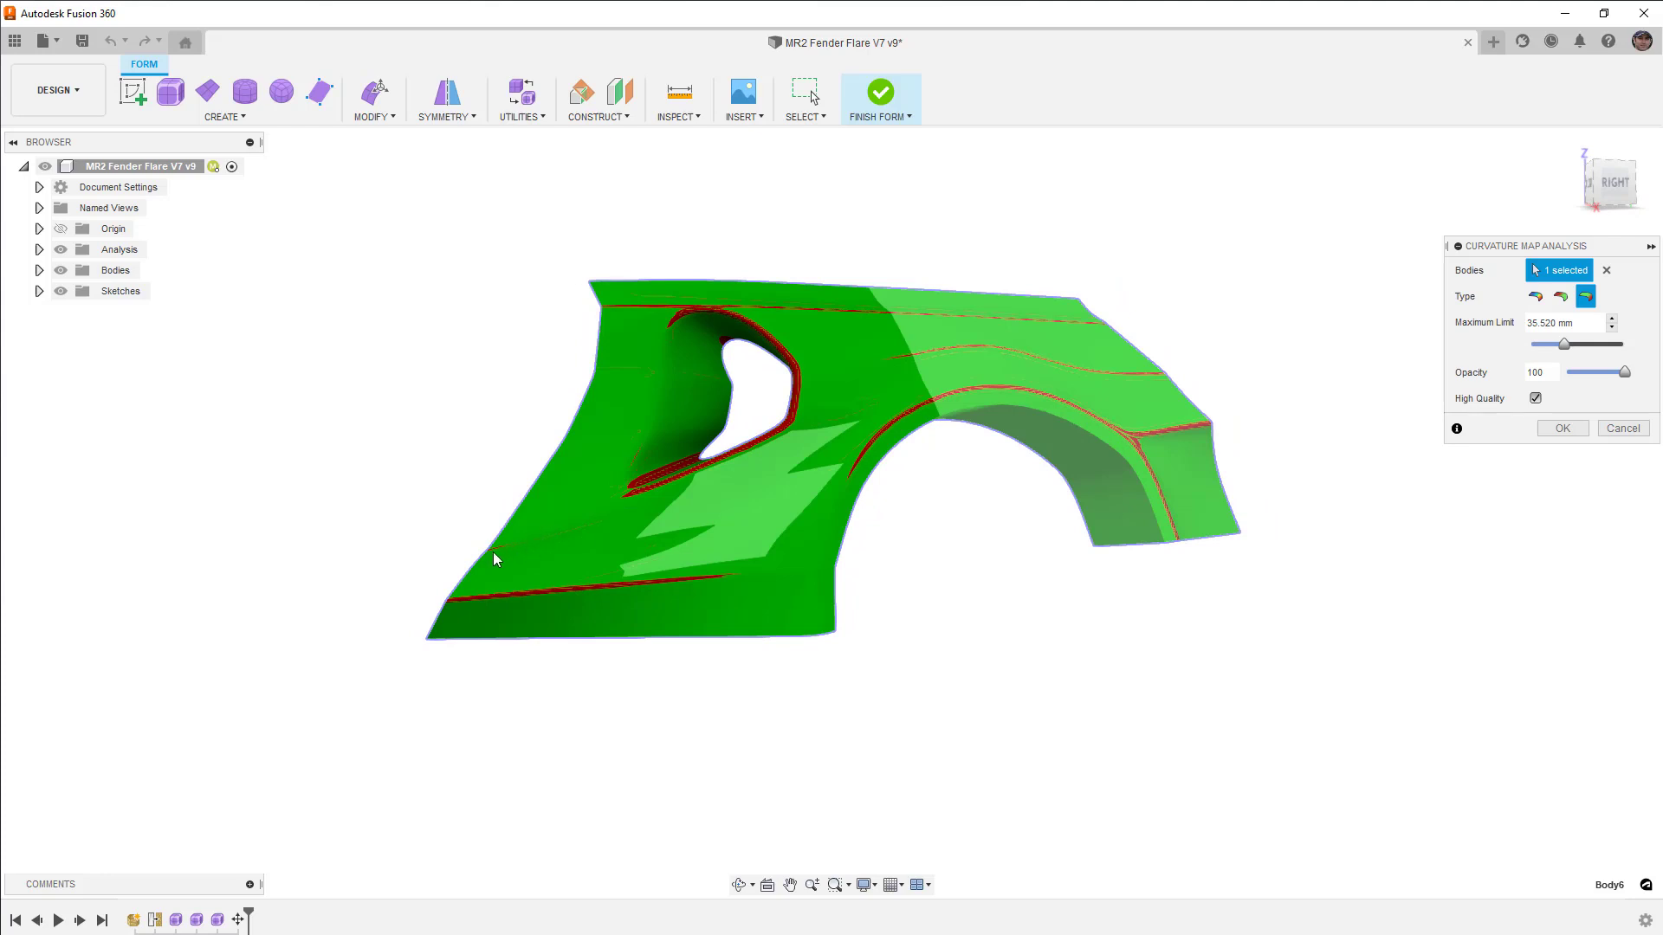
pyautogui.click(1613, 183)
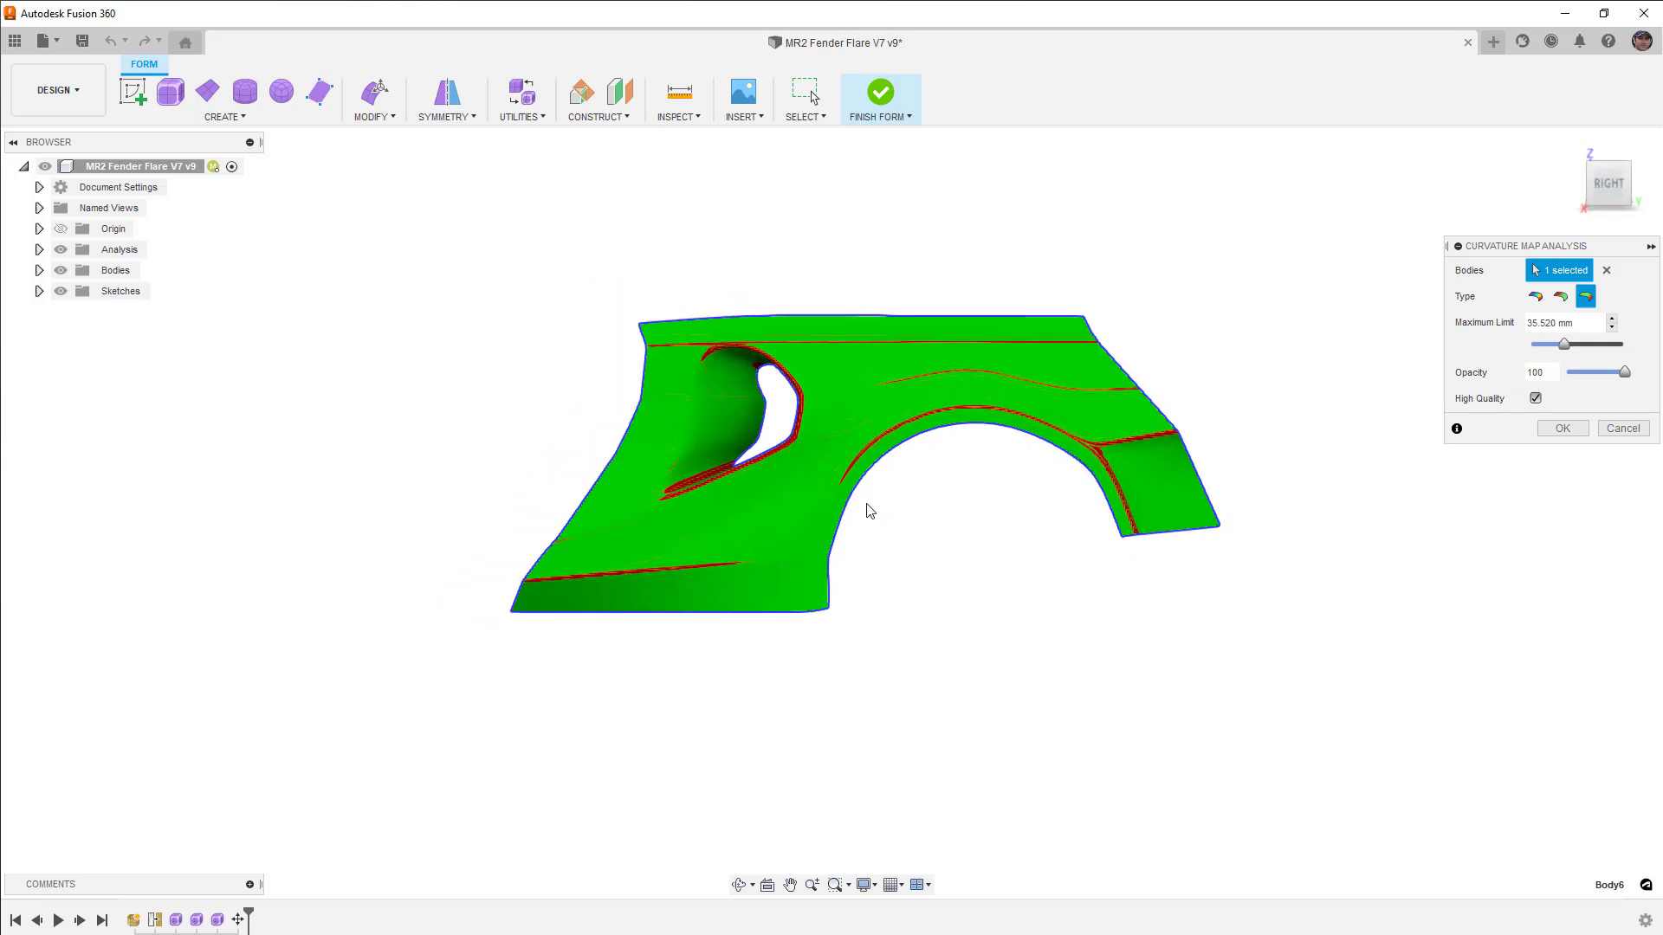
pyautogui.click(1615, 428)
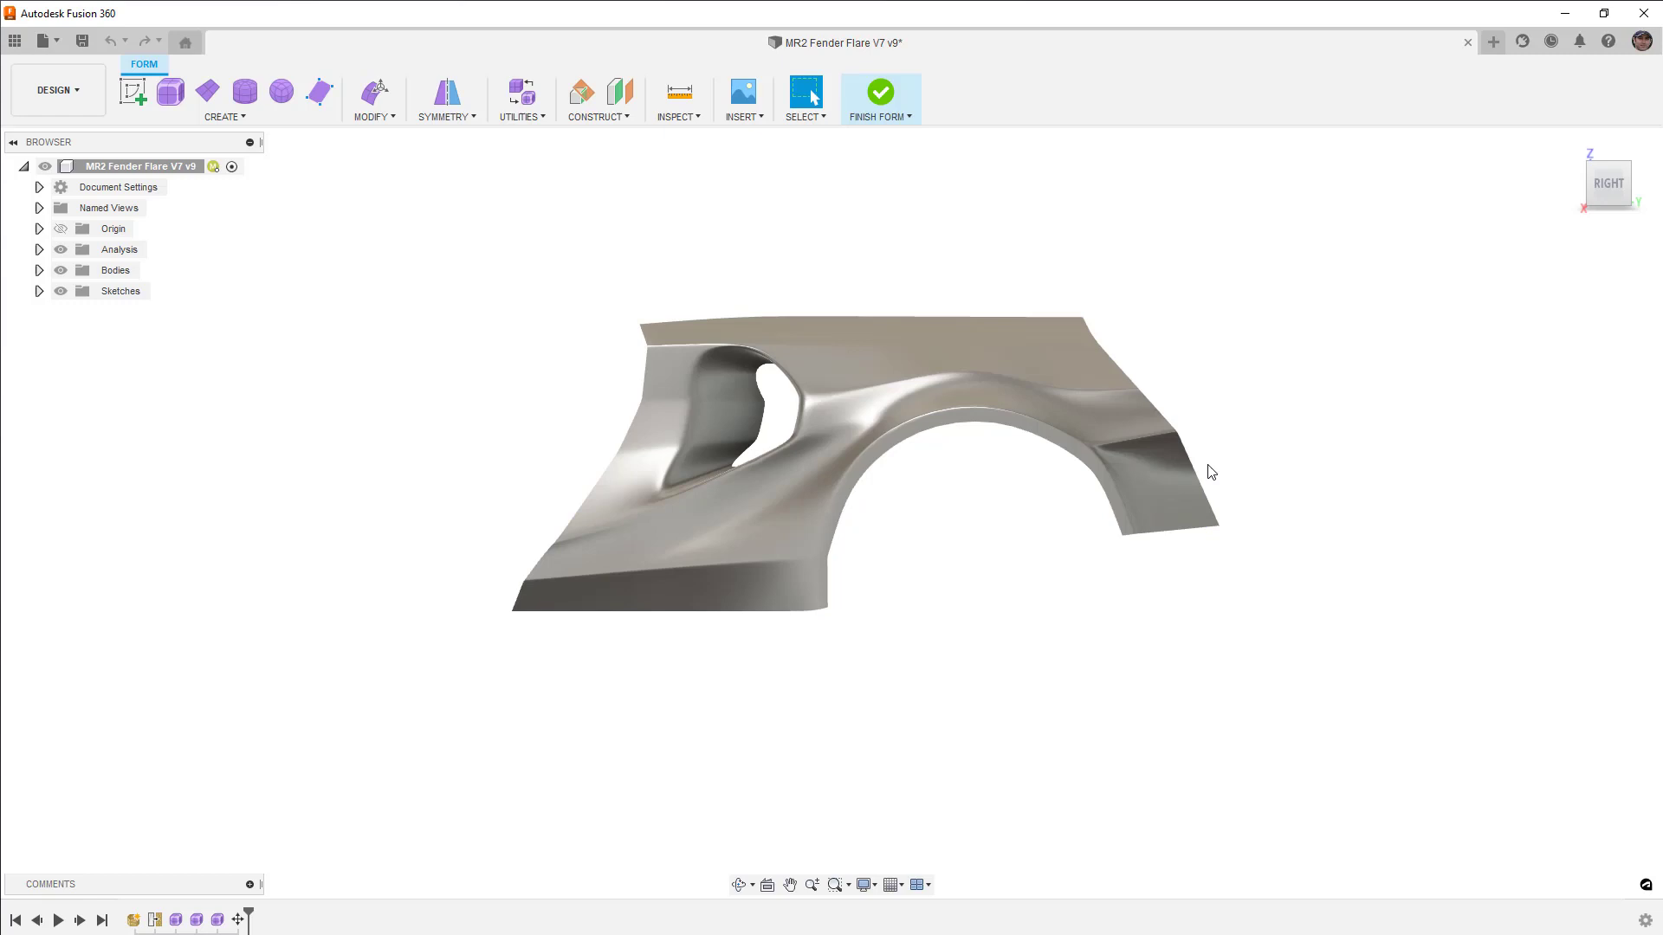
# Zoom in on the plain grey fender flare body.
pyautogui.scroll(1, 1230, 464)
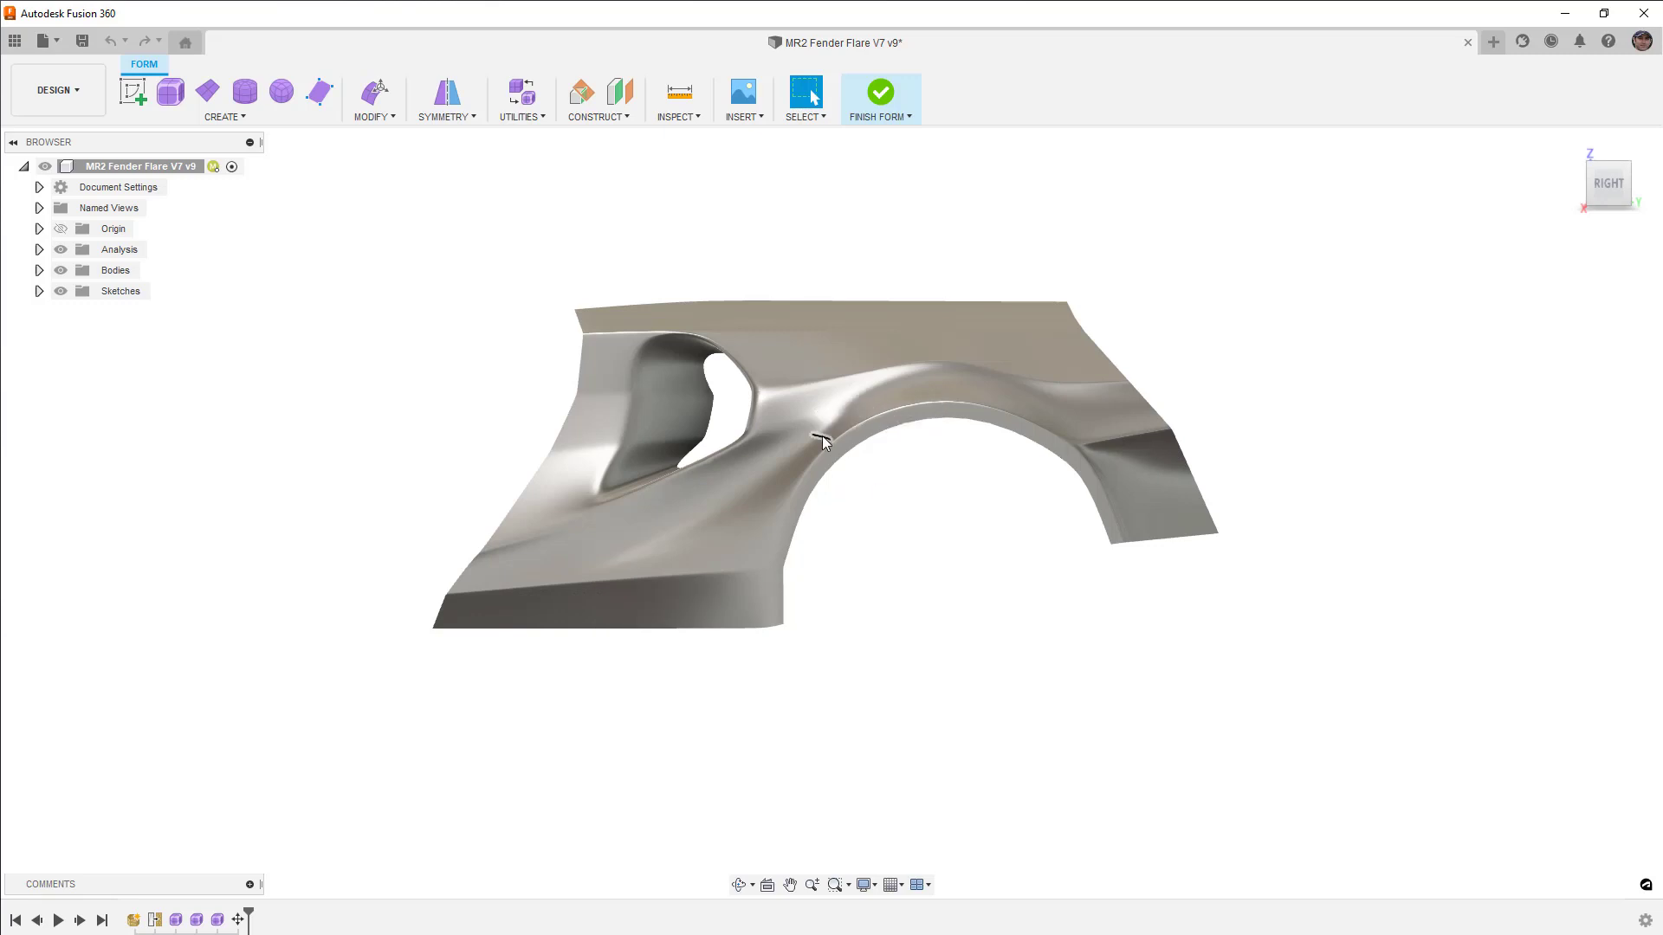
pyautogui.scroll(3, 823, 433)
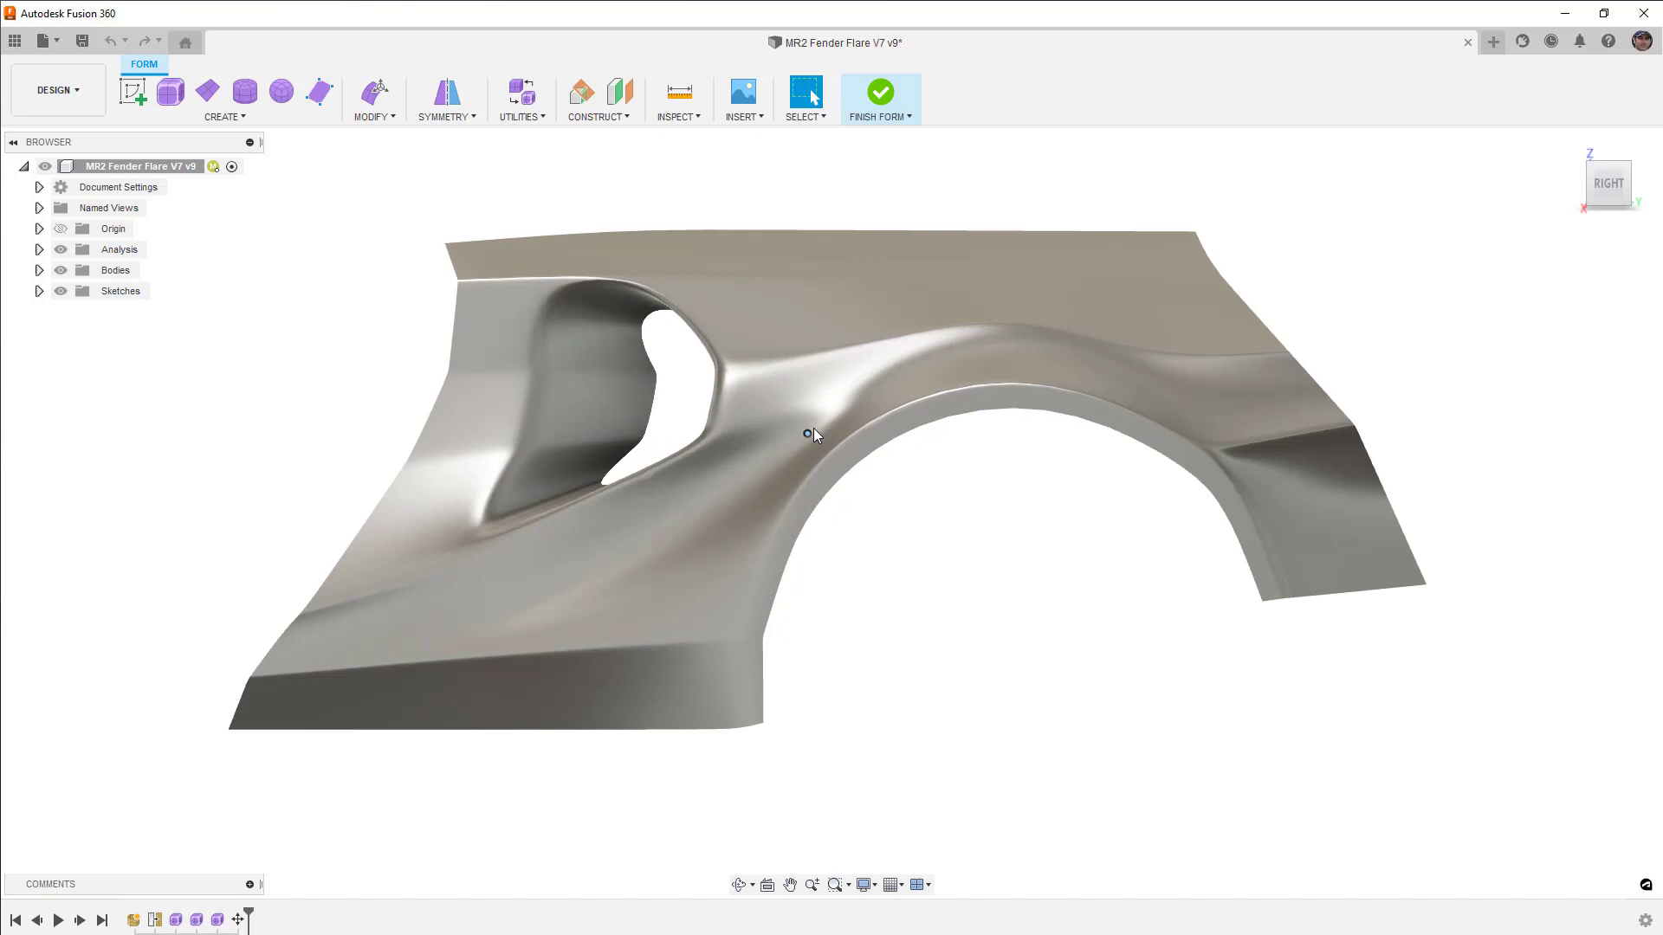
# Save CurvatureMap1 on the fender with an 85.048 mm maximum limit, then hide it under Analysis.
pyautogui.click(678, 116)
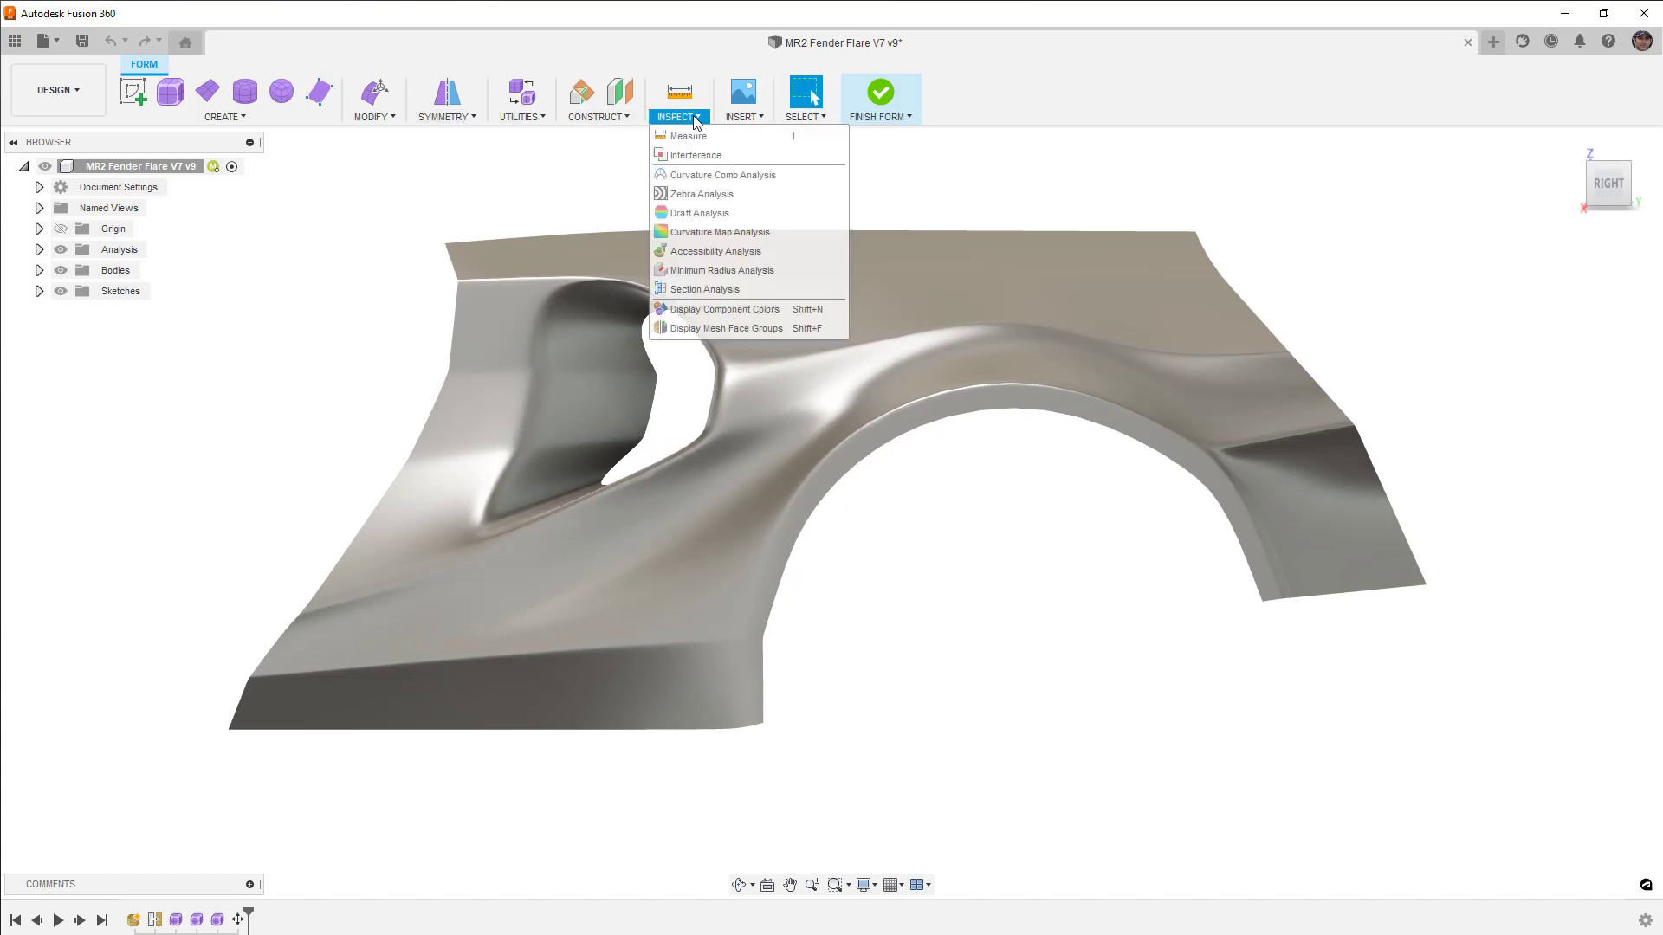
pyautogui.click(708, 235)
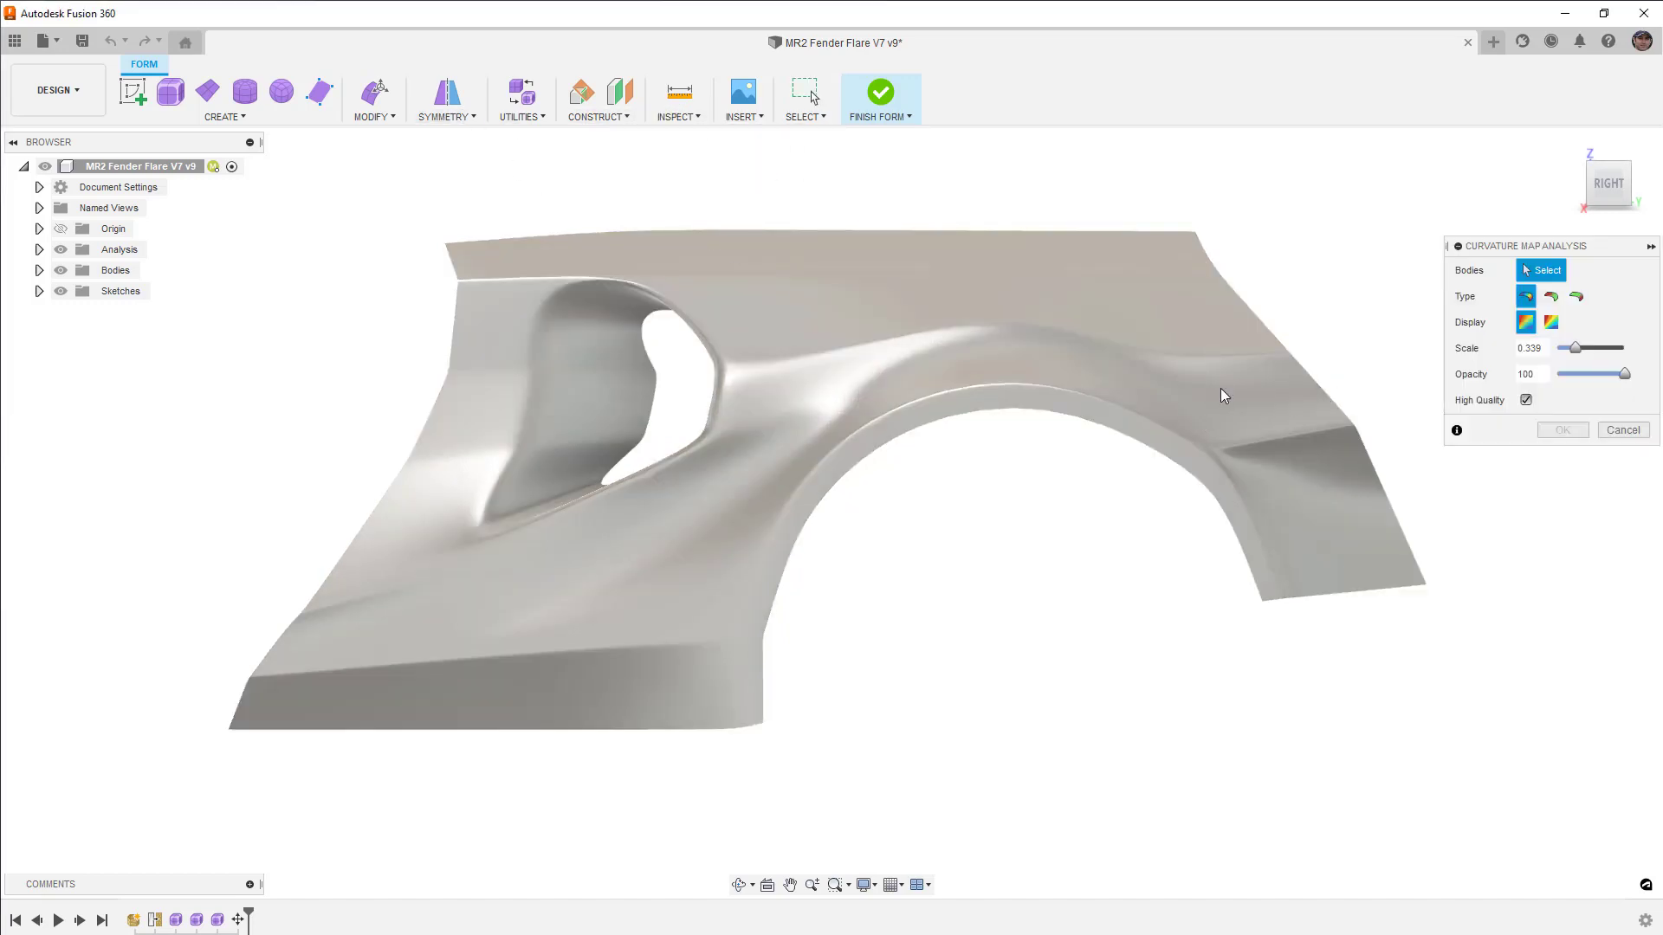
pyautogui.click(1576, 297)
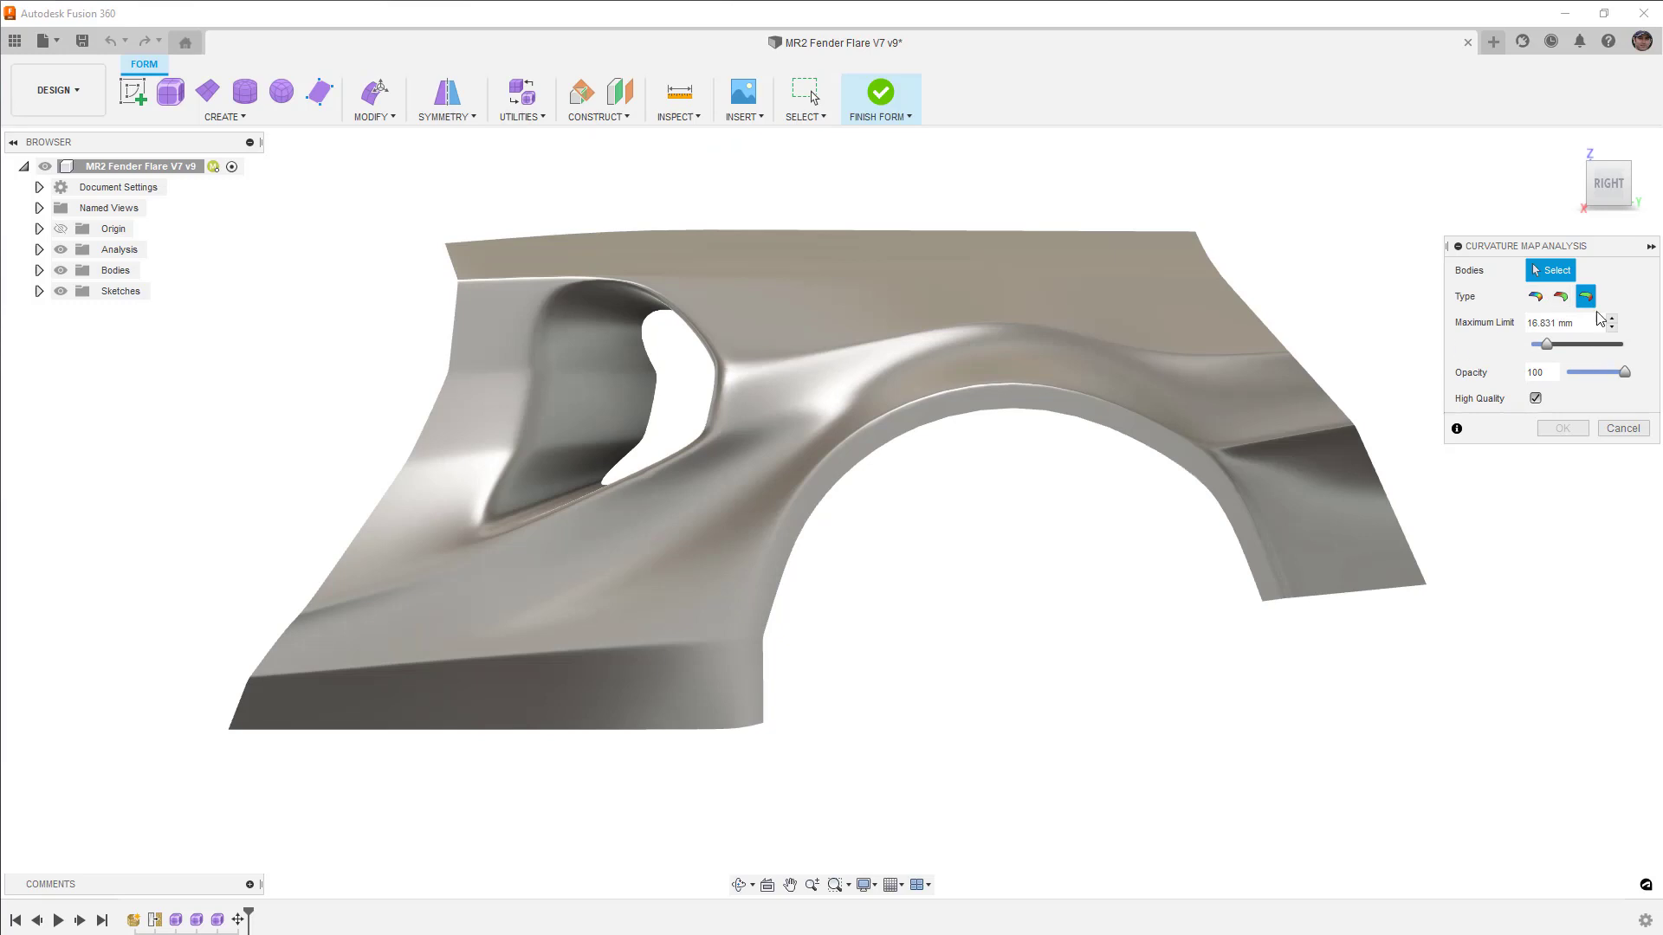
pyautogui.click(1284, 384)
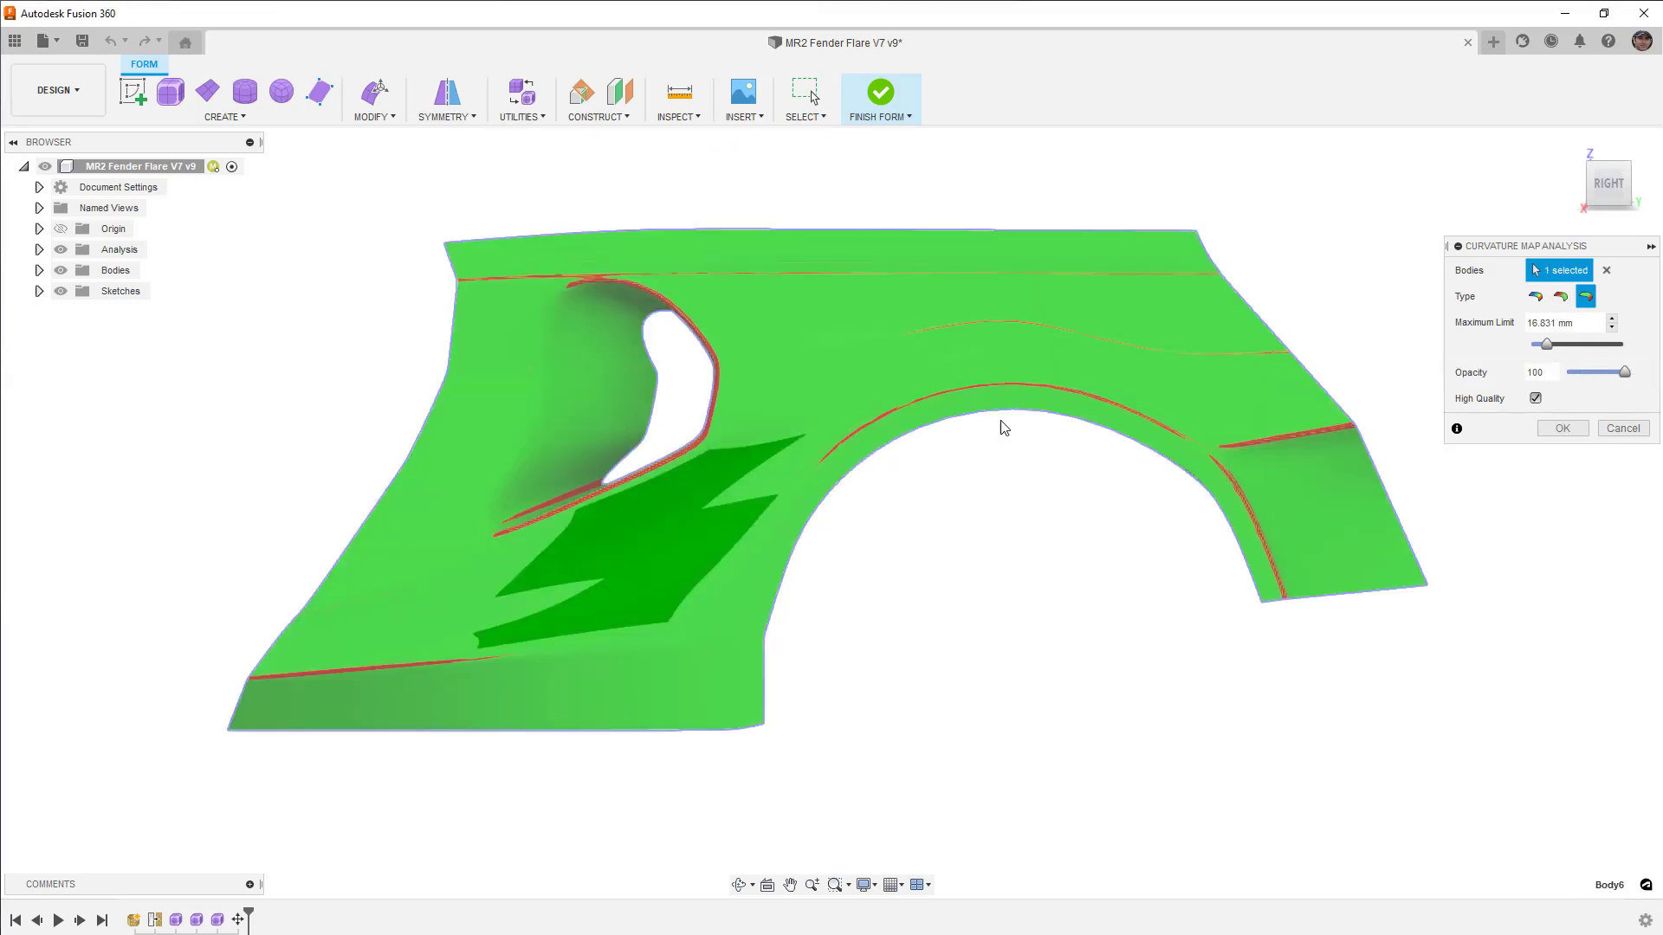
pyautogui.moveTo(1547, 344); pyautogui.dragTo(1612, 347)
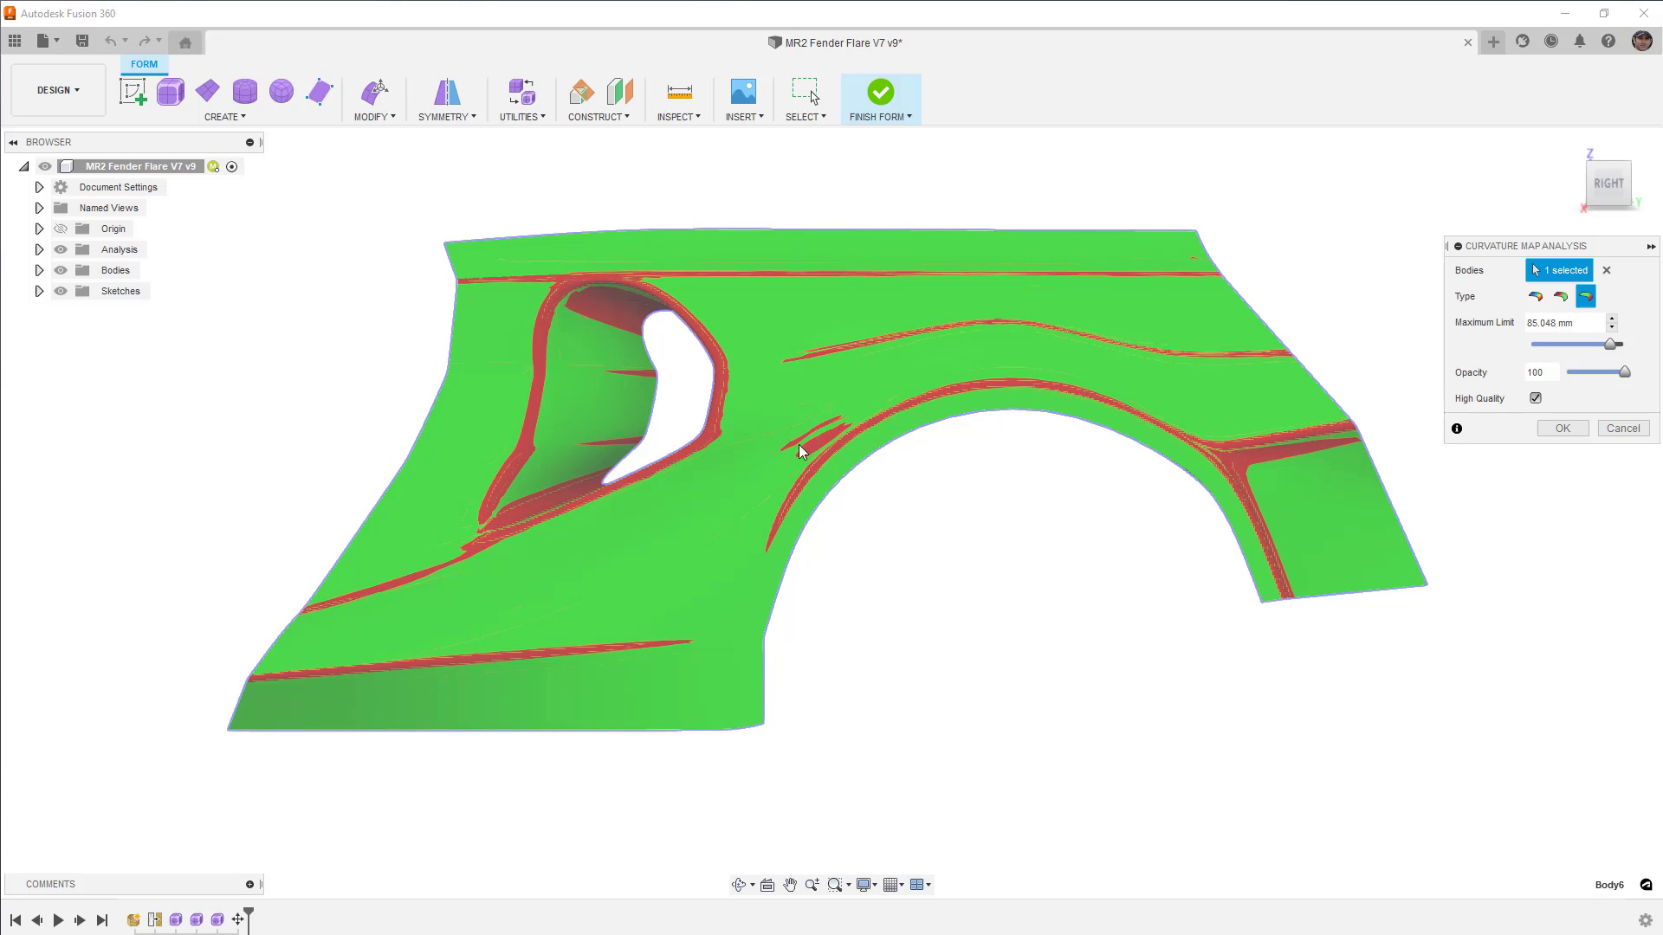
pyautogui.click(1562, 428)
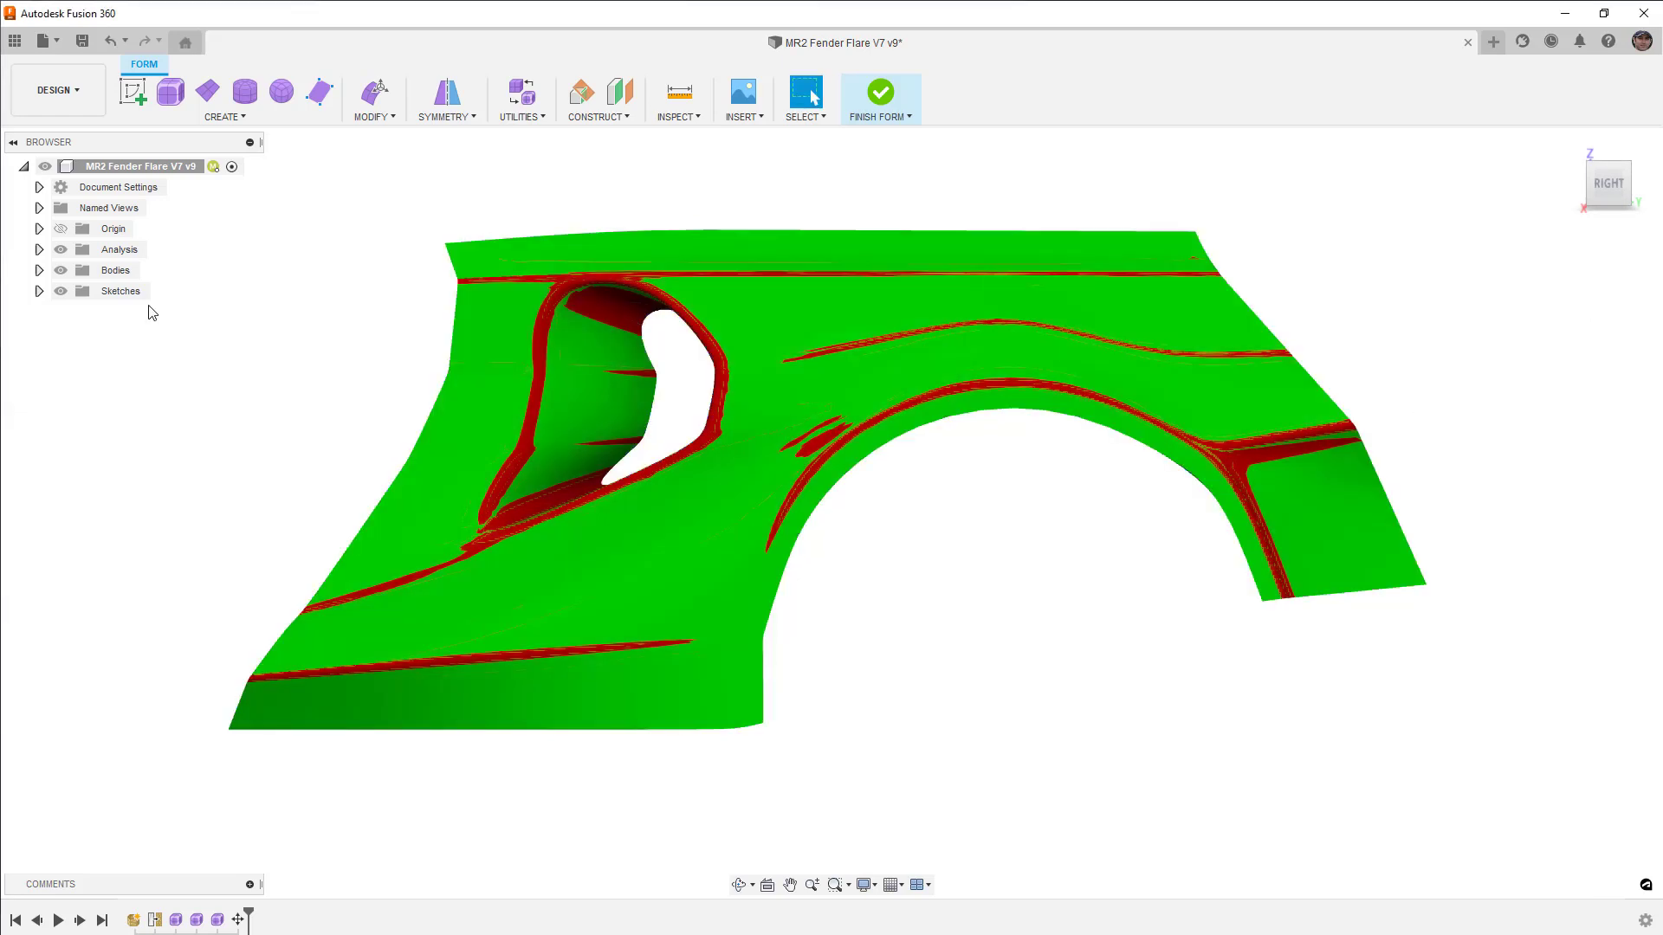
pyautogui.click(39, 250)
pyautogui.click(76, 291)
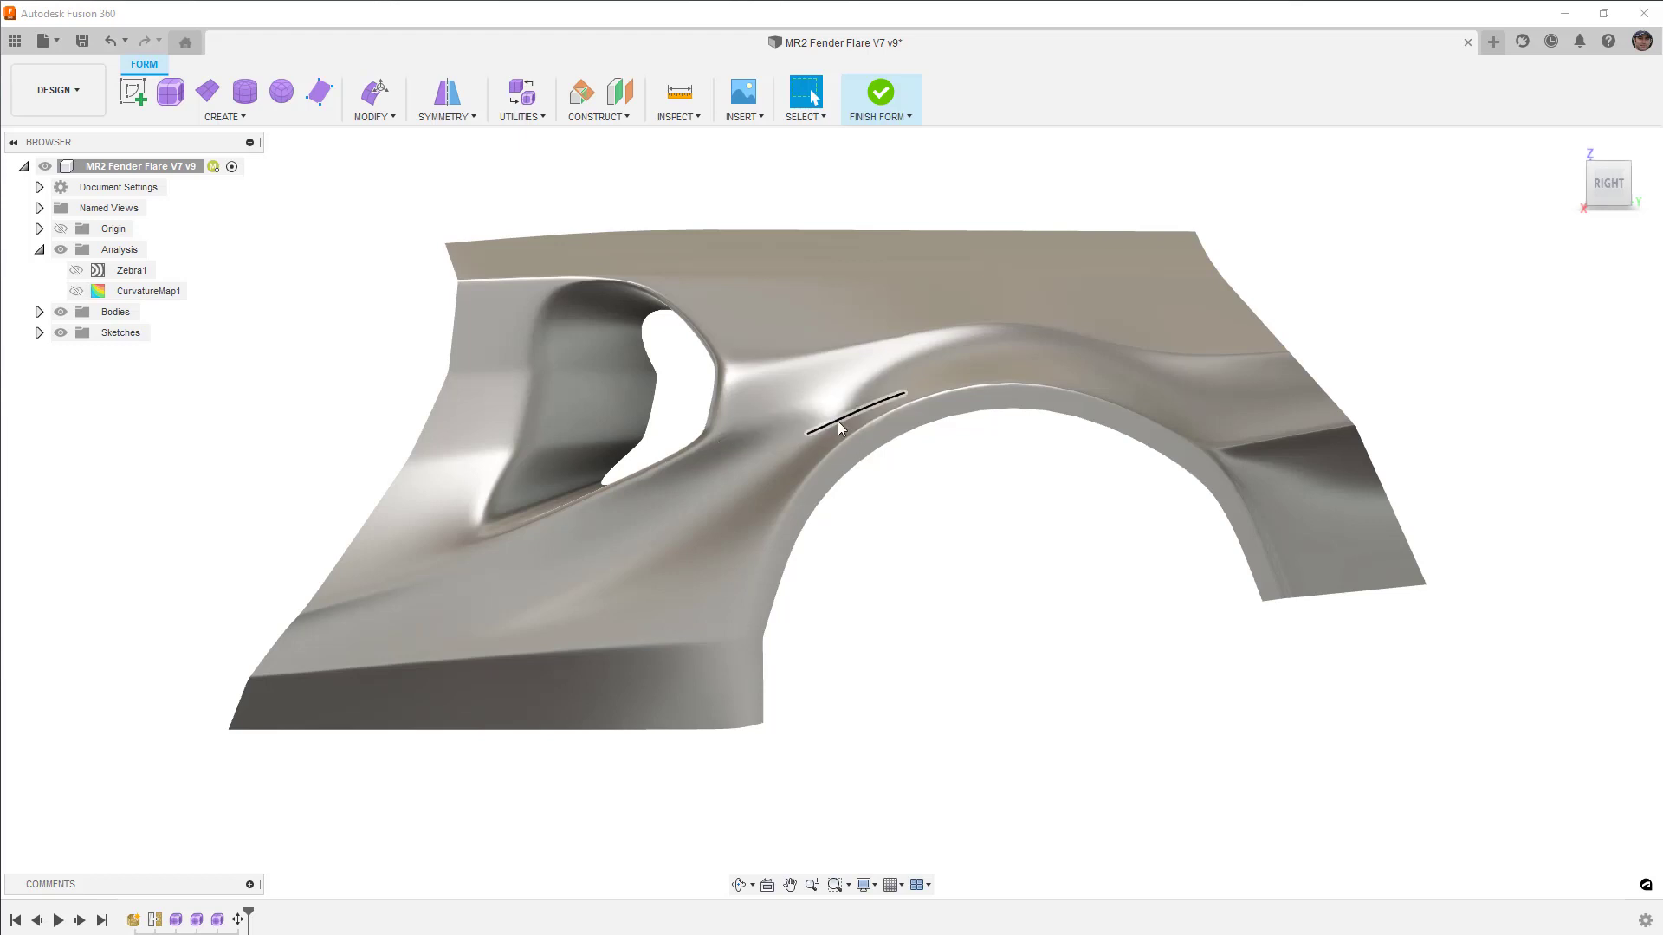
pyautogui.click(76, 291)
pyautogui.click(77, 291)
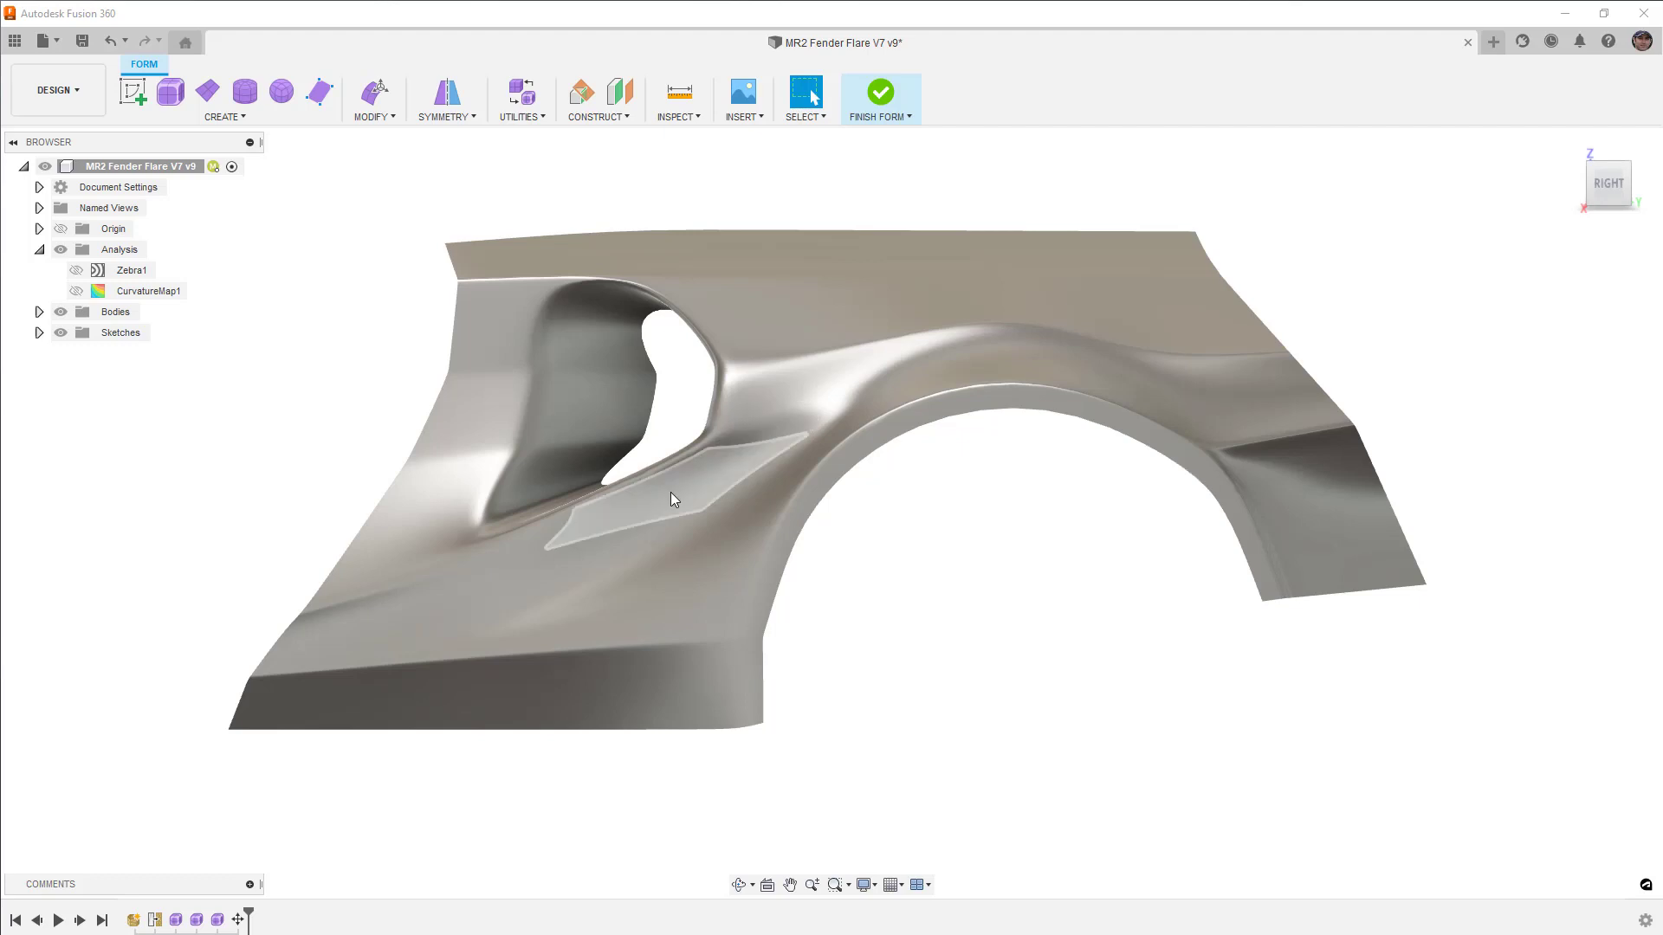
pyautogui.moveTo(683, 485)
pyautogui.keyDown('shift'); pyautogui.mouseDown(button='middle')
pyautogui.moveTo(750, 492)
pyautogui.moveTo(659, 490)
pyautogui.moveTo(671, 478)
pyautogui.mouseUp(button='middle'); pyautogui.keyUp('shift')
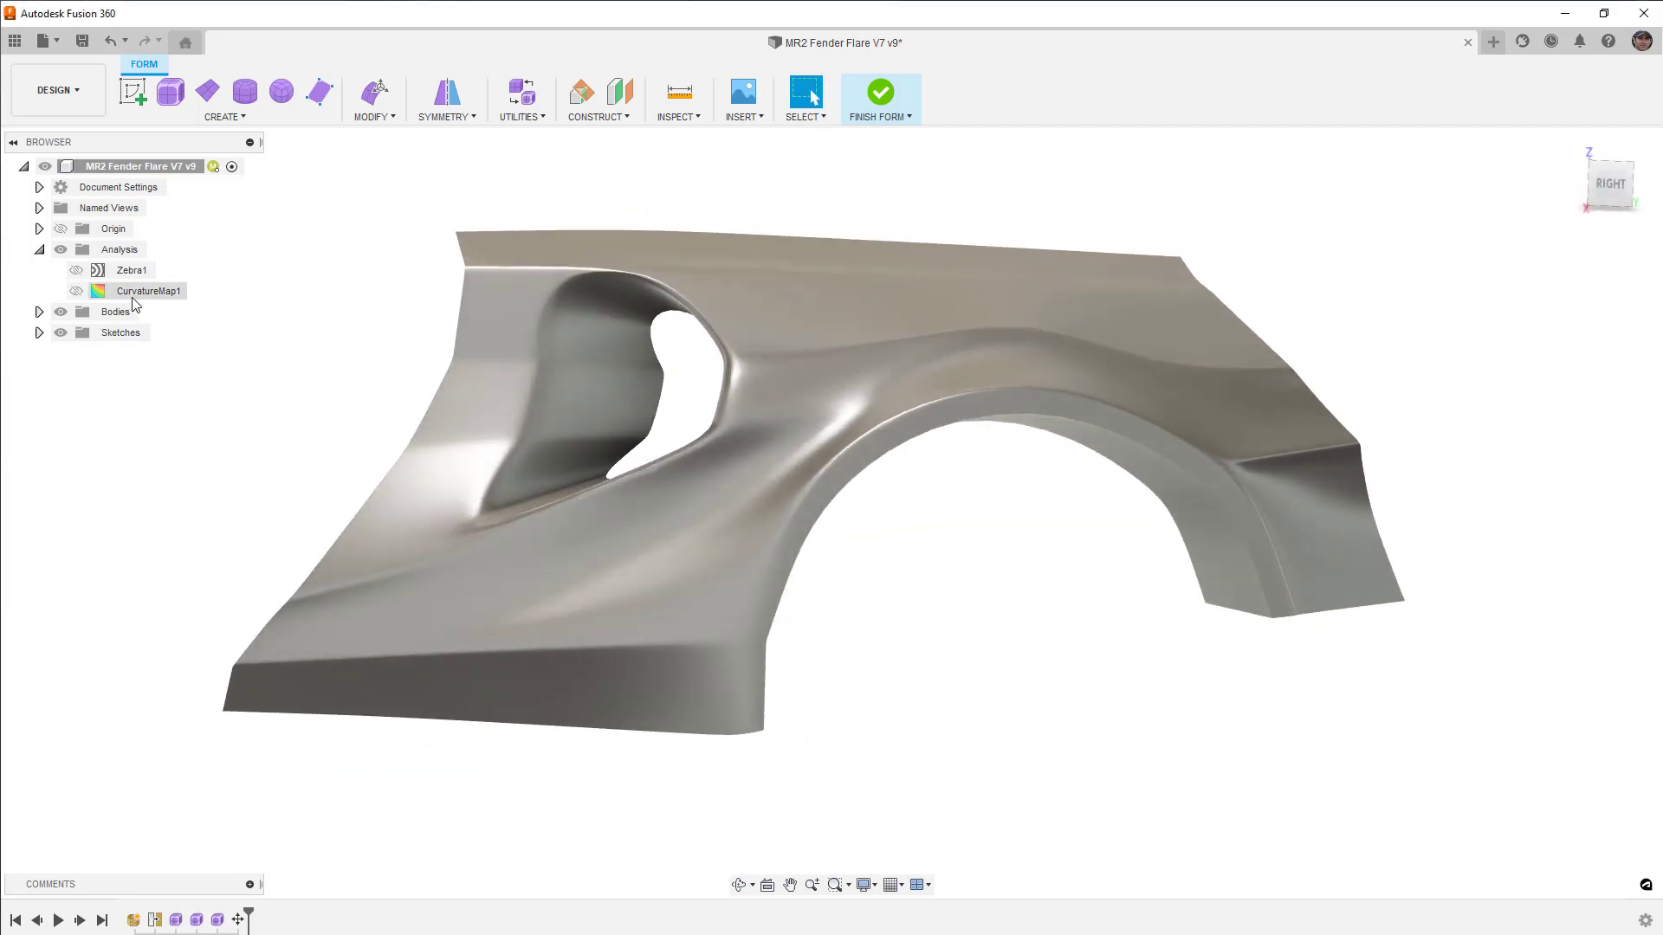
pyautogui.click(76, 291)
pyautogui.moveTo(347, 392)
pyautogui.keyDown('shift'); pyautogui.mouseDown(button='middle')
pyautogui.moveTo(442, 397)
pyautogui.moveTo(381, 400)
pyautogui.mouseUp(button='middle'); pyautogui.keyUp('shift')
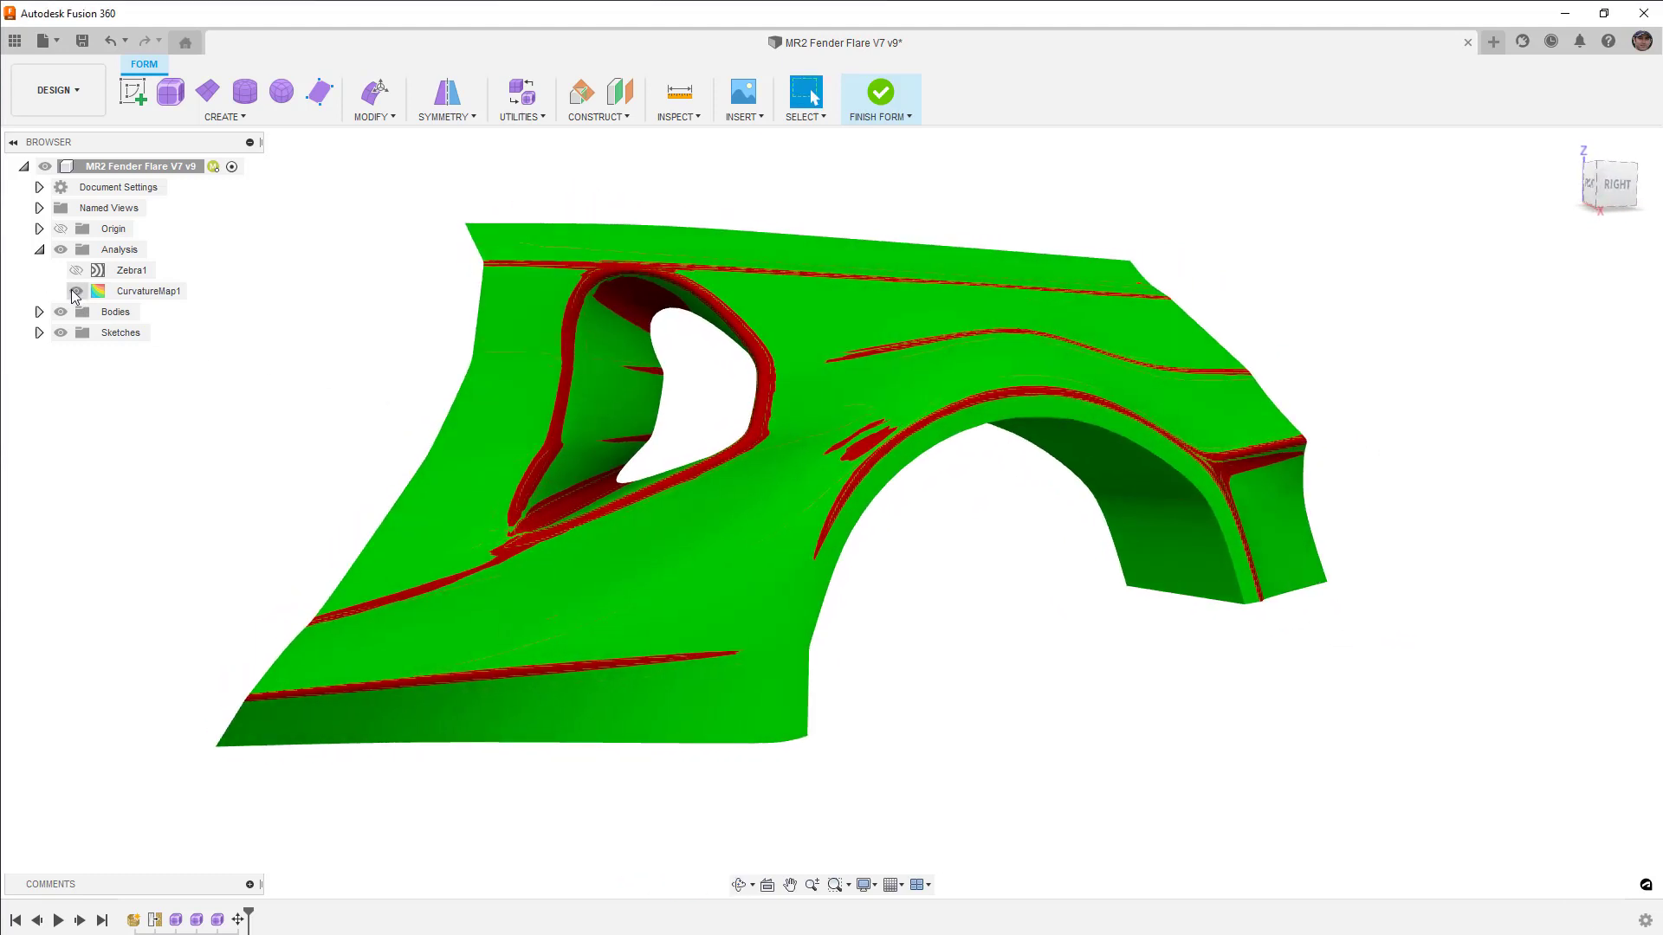
pyautogui.click(76, 291)
pyautogui.click(75, 272)
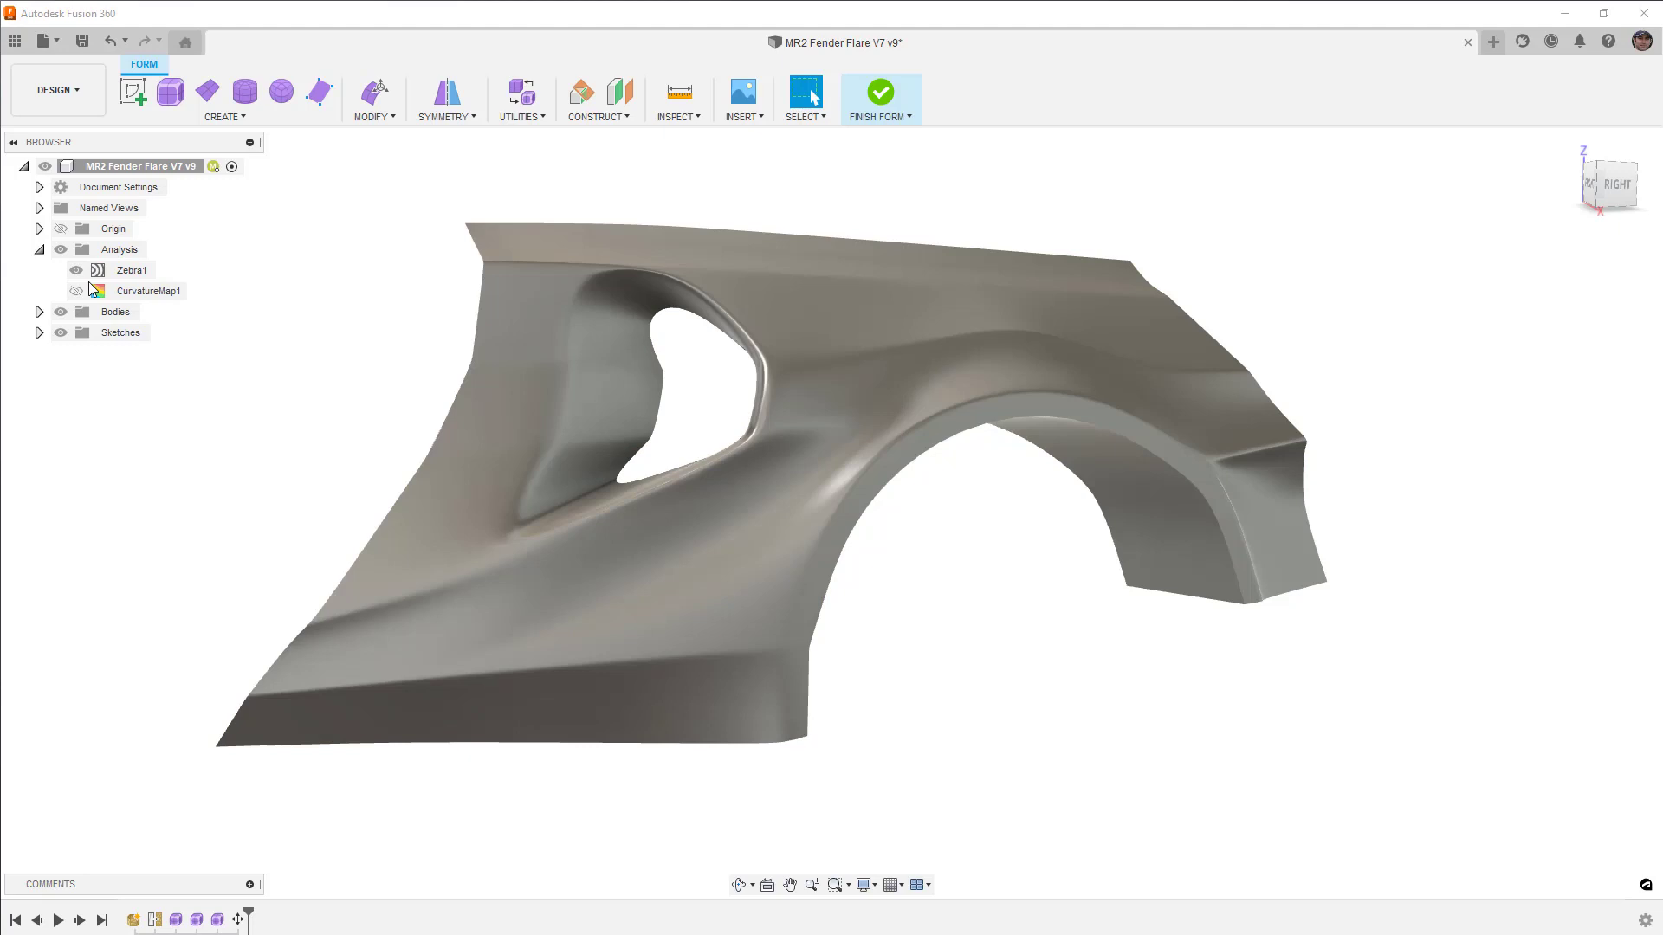
pyautogui.click(76, 272)
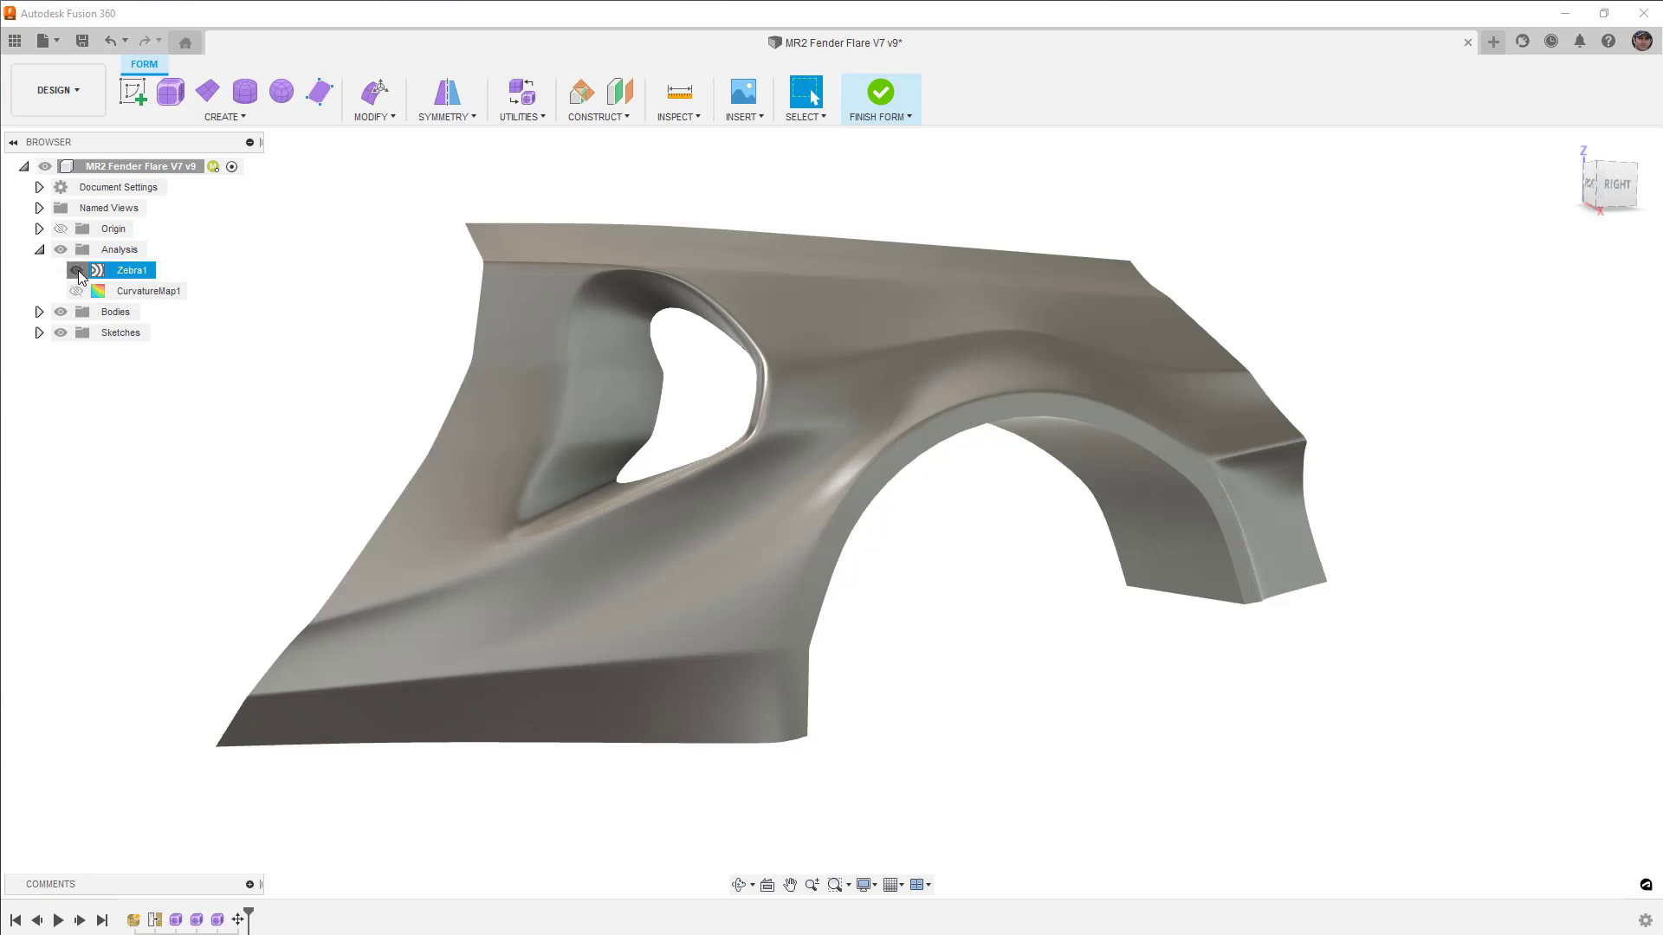
# Create Zebra2 on the fender with 77 horizontal-stripe repeats and High Quality enabled.
pyautogui.click(678, 116)
pyautogui.click(701, 194)
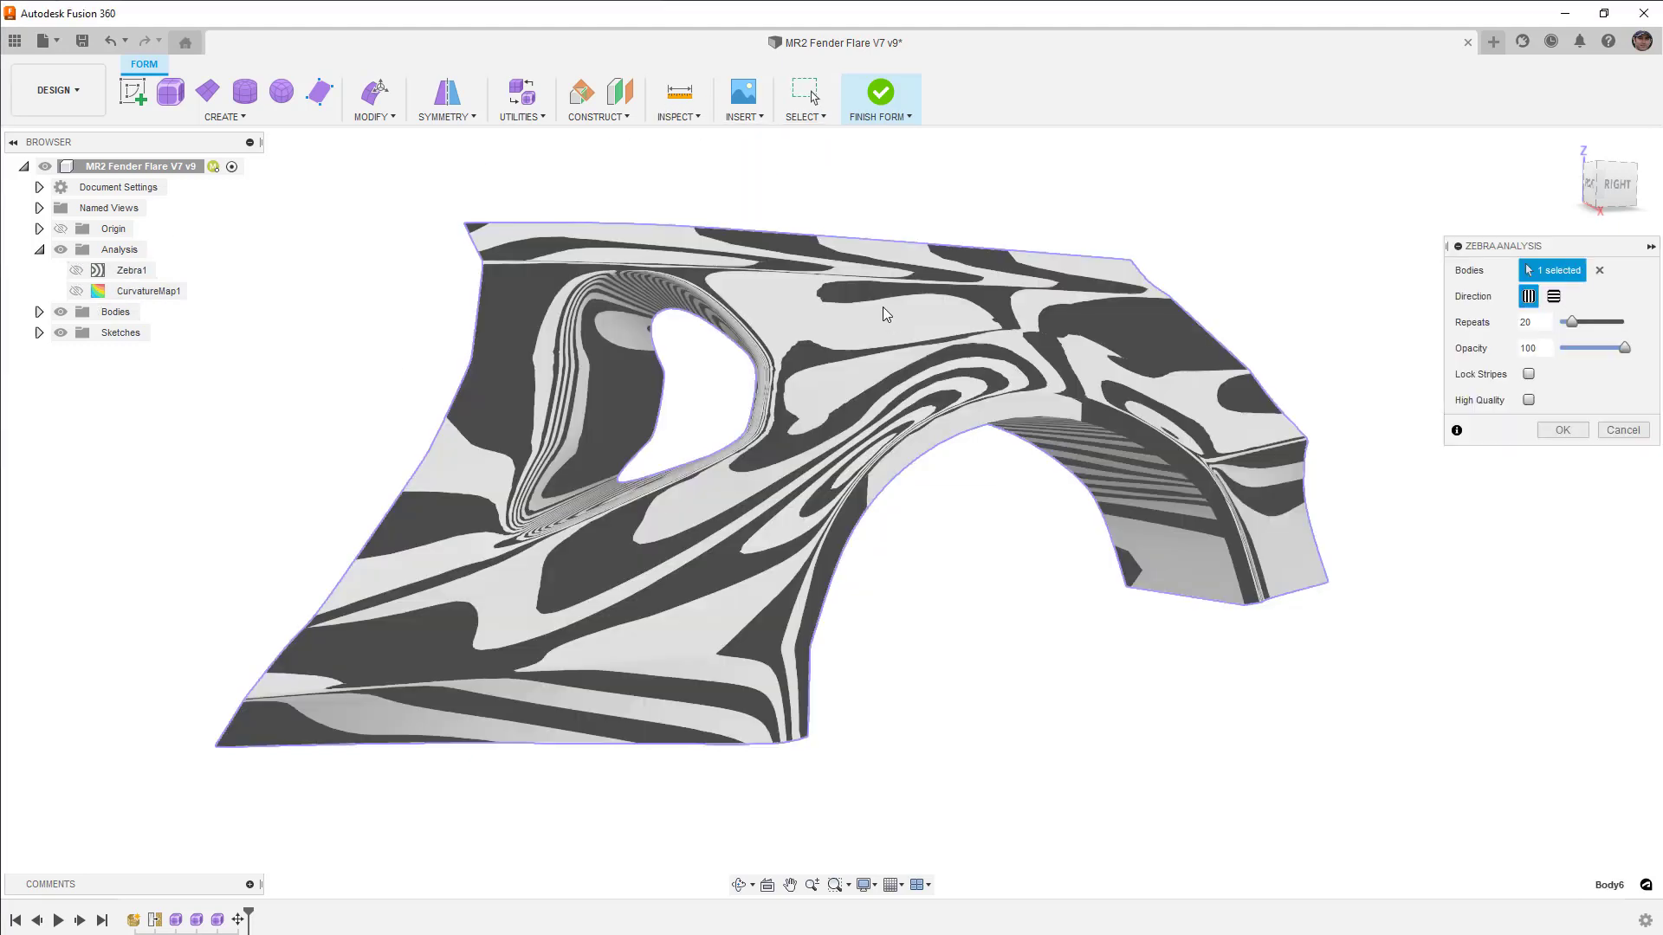
pyautogui.click(1628, 187)
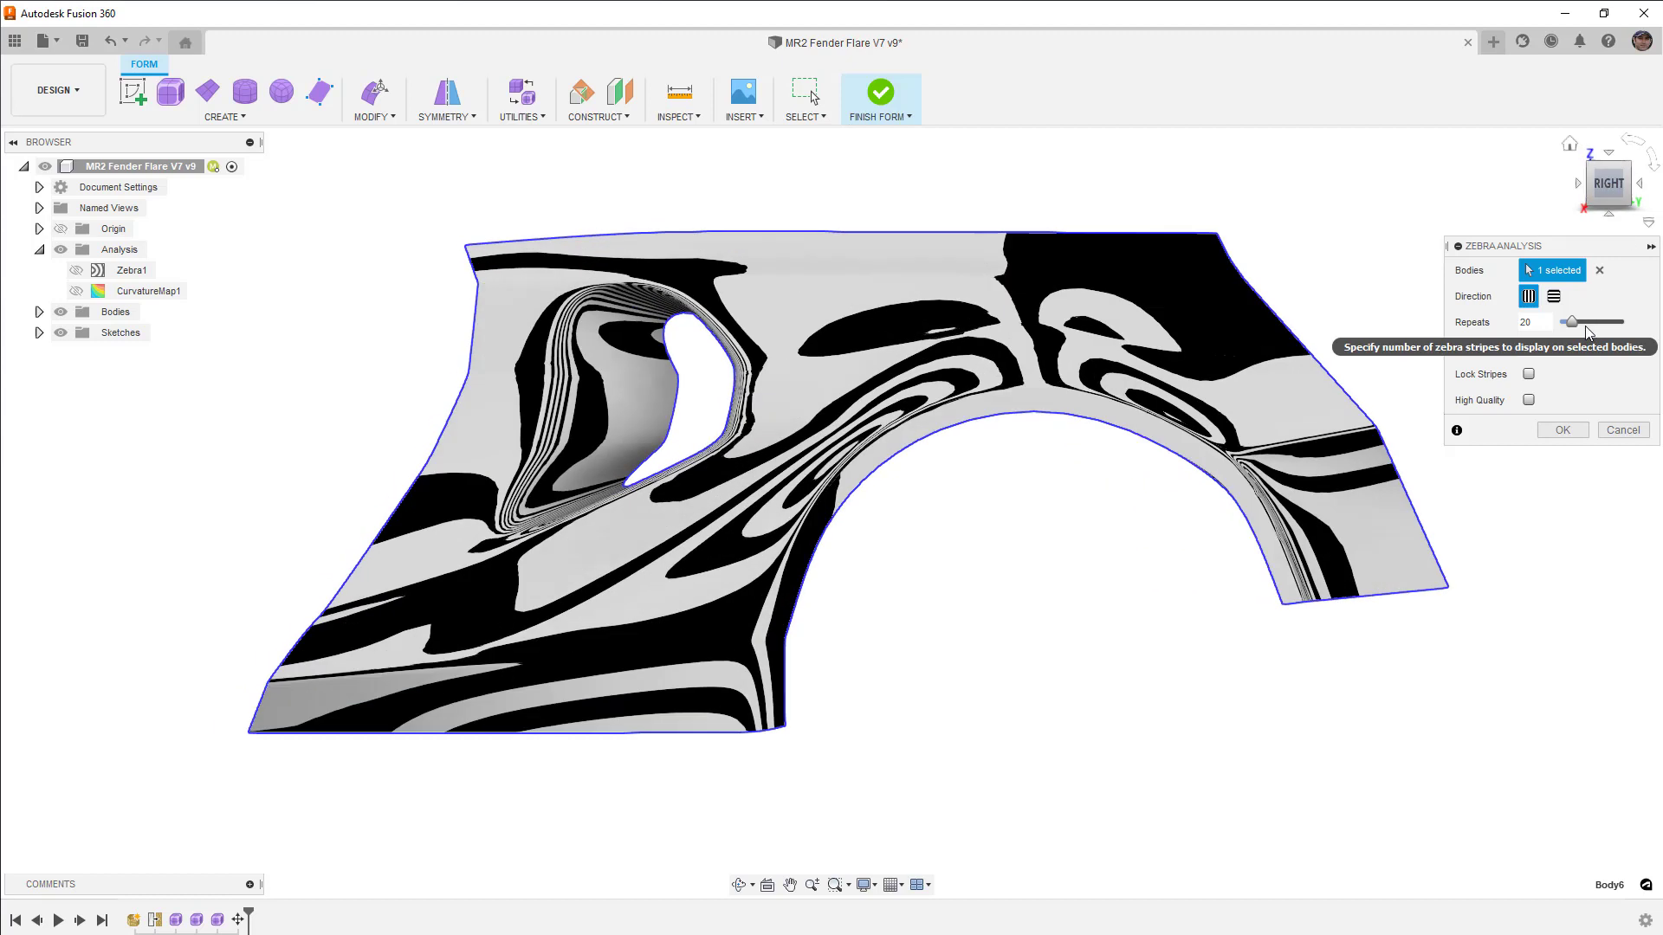
pyautogui.moveTo(1574, 326); pyautogui.dragTo(1617, 326)
pyautogui.click(1554, 296)
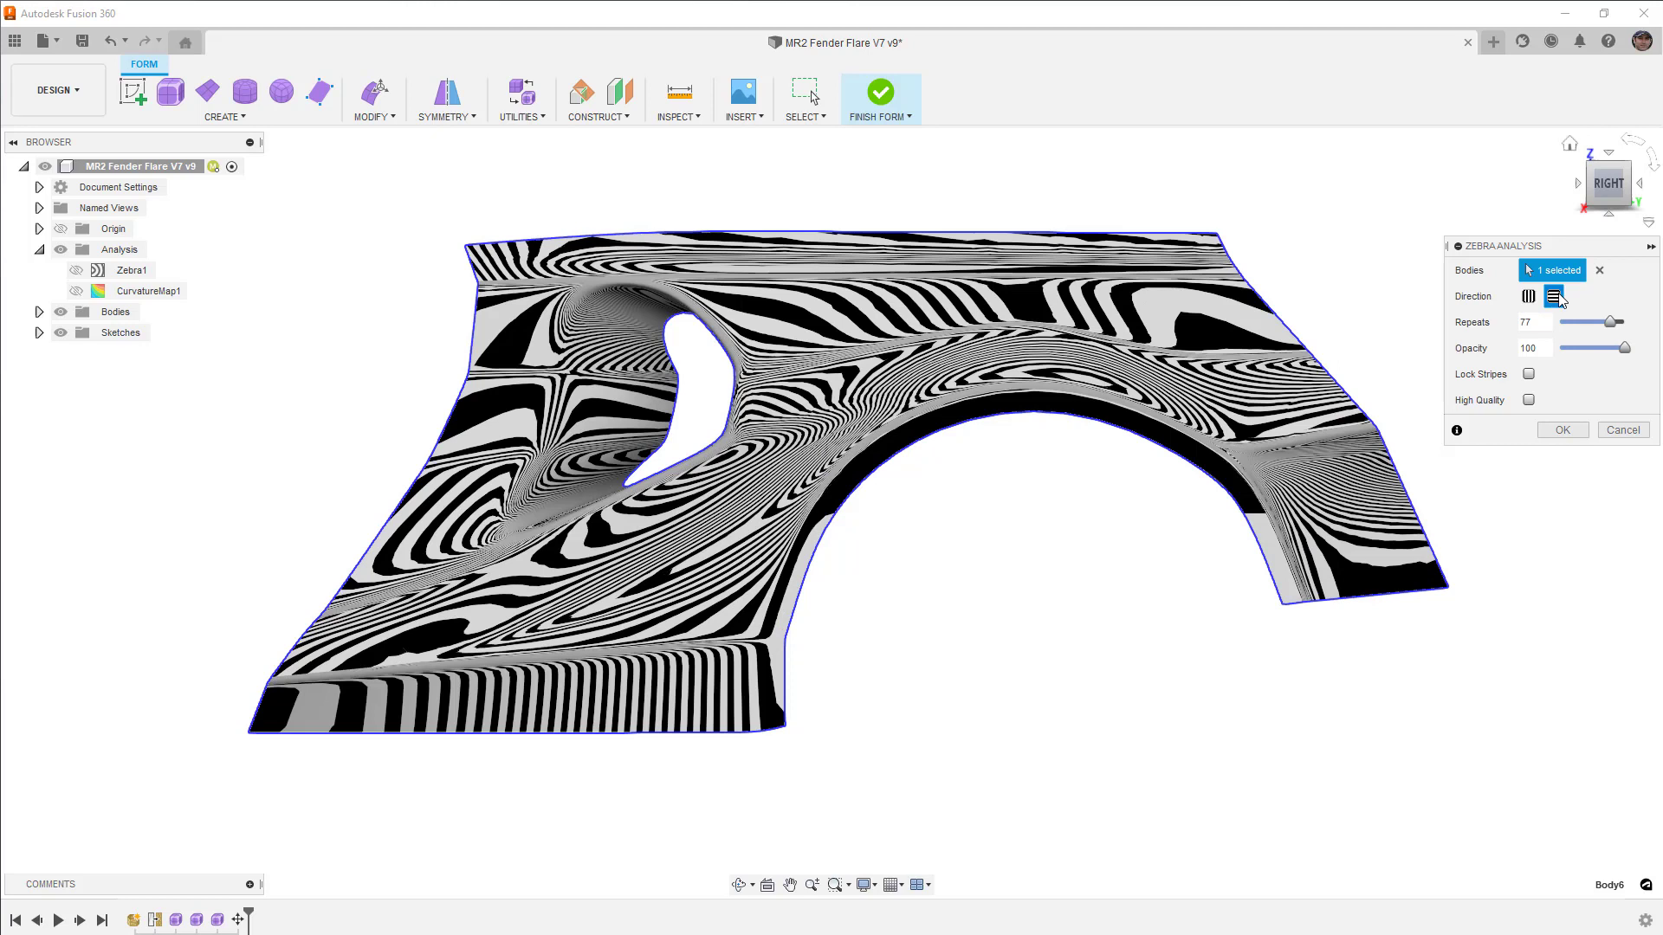
pyautogui.click(1529, 400)
pyautogui.scroll(5, 1248, 402)
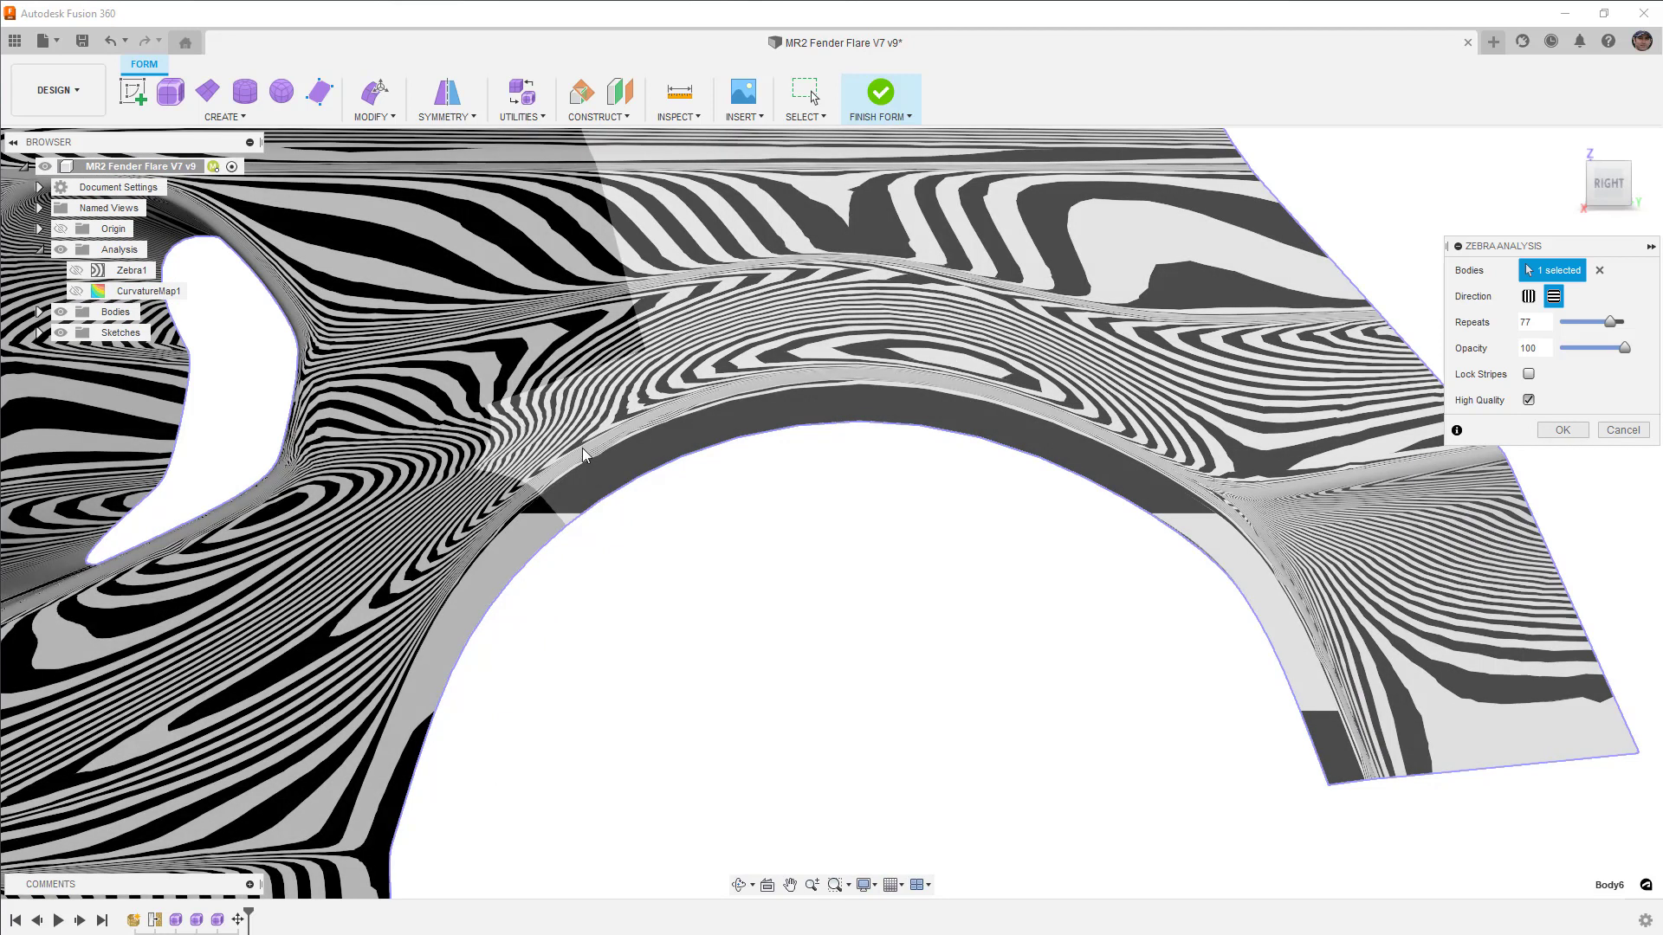
pyautogui.scroll(-5, 980, 516)
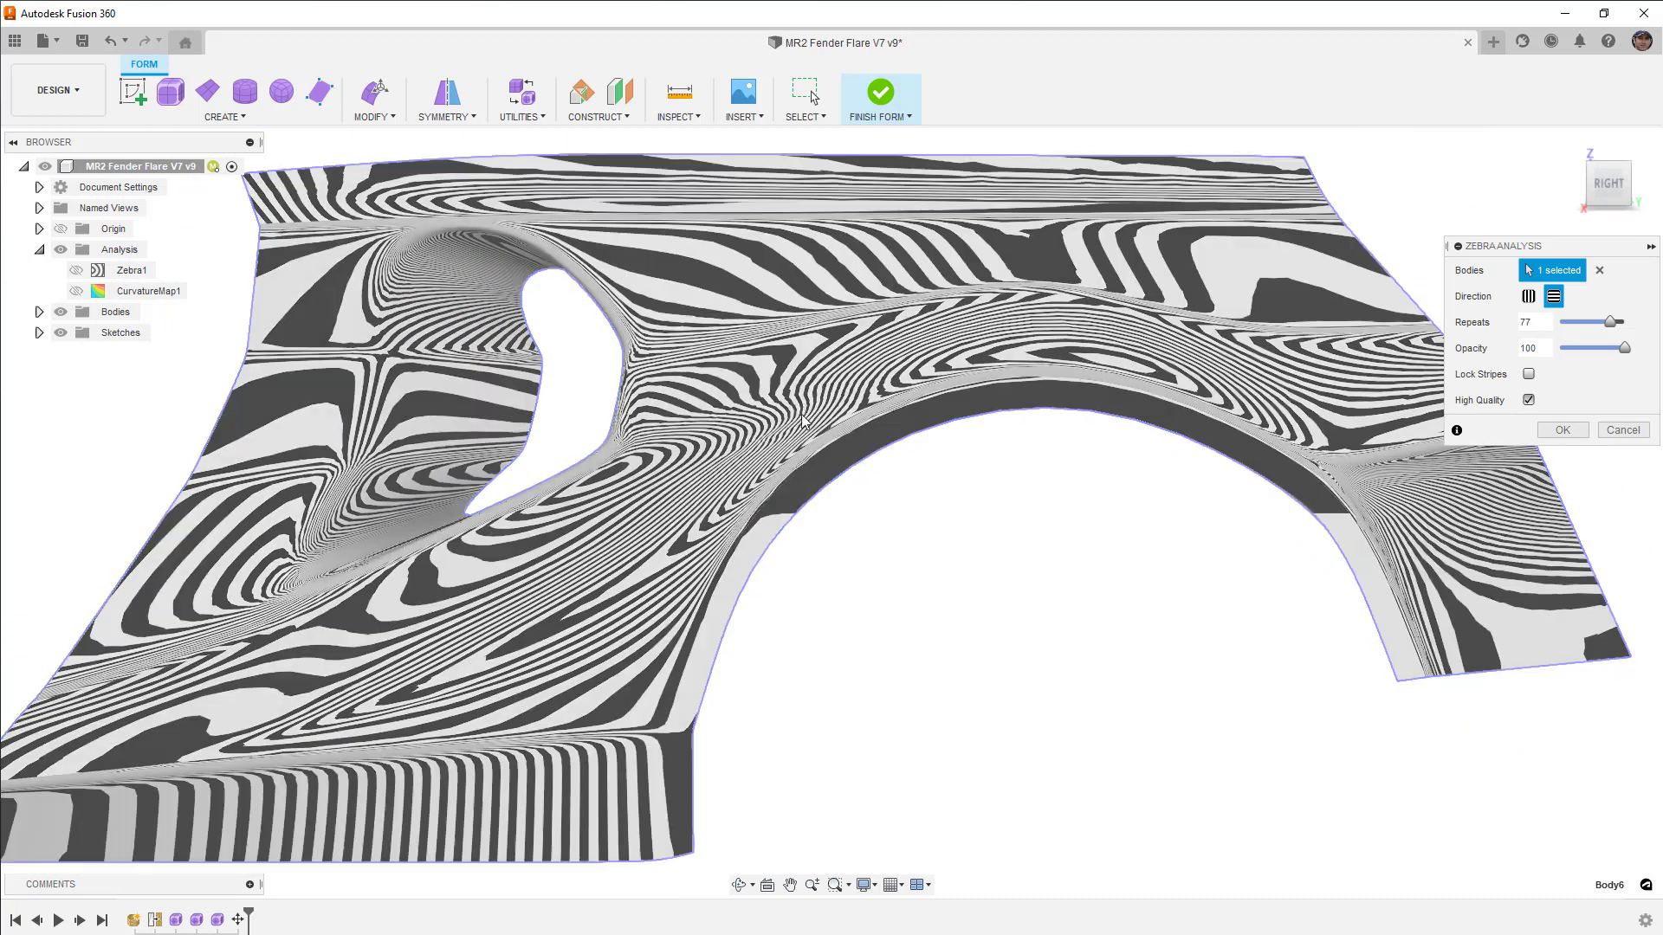
pyautogui.press('Return')
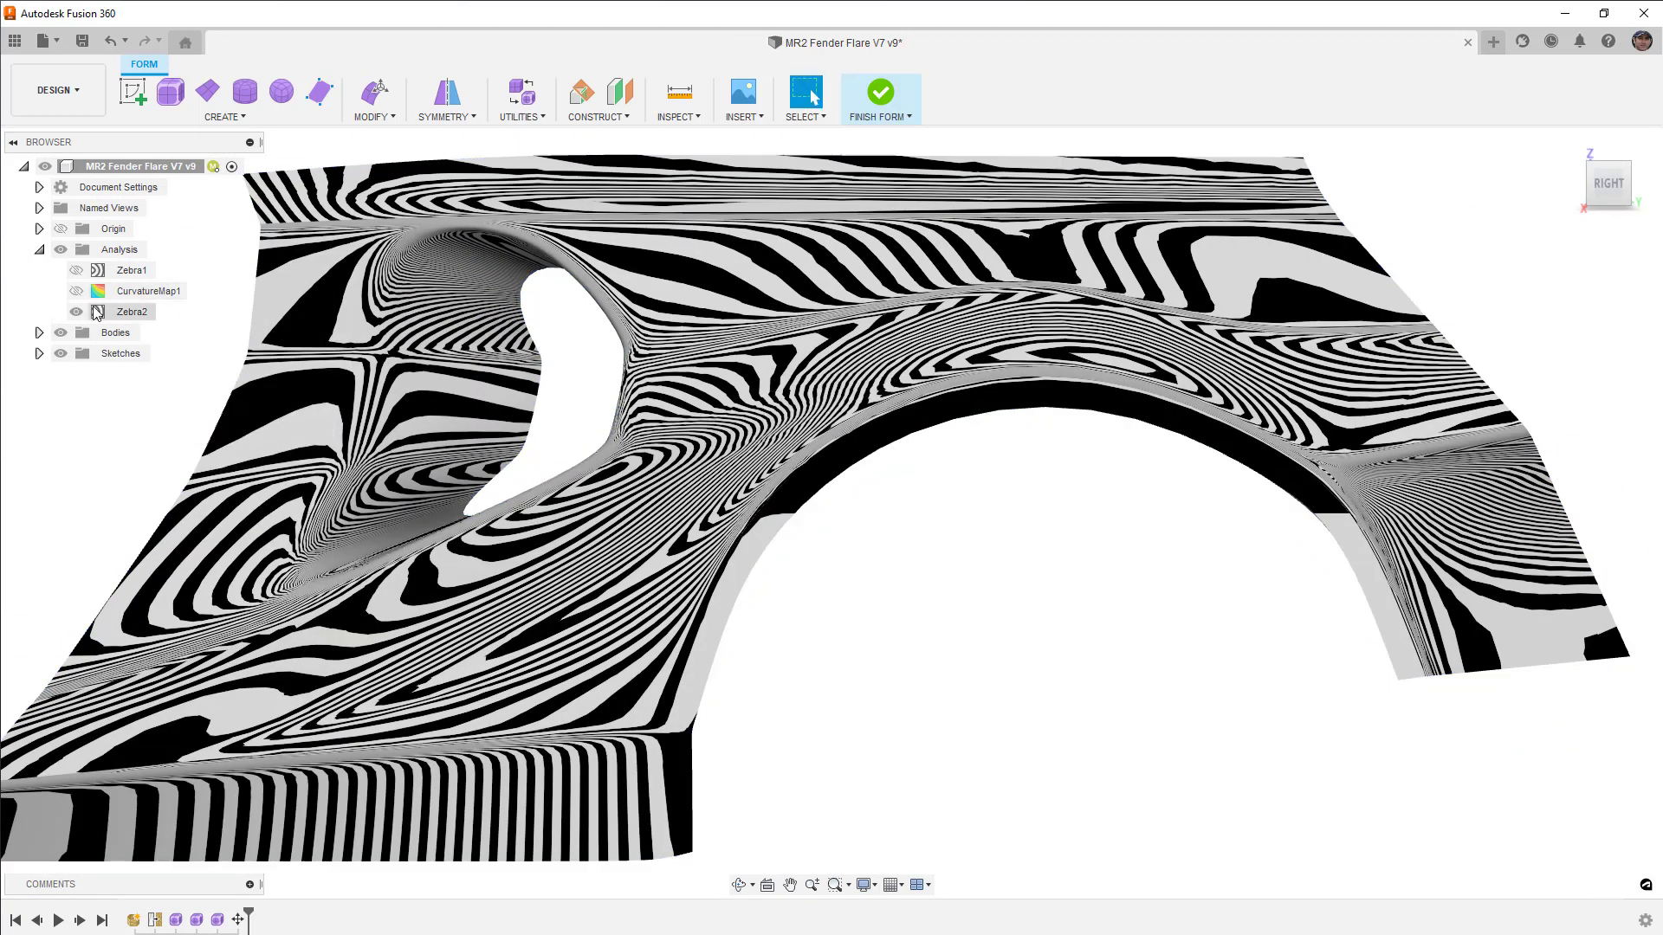
pyautogui.click(76, 312)
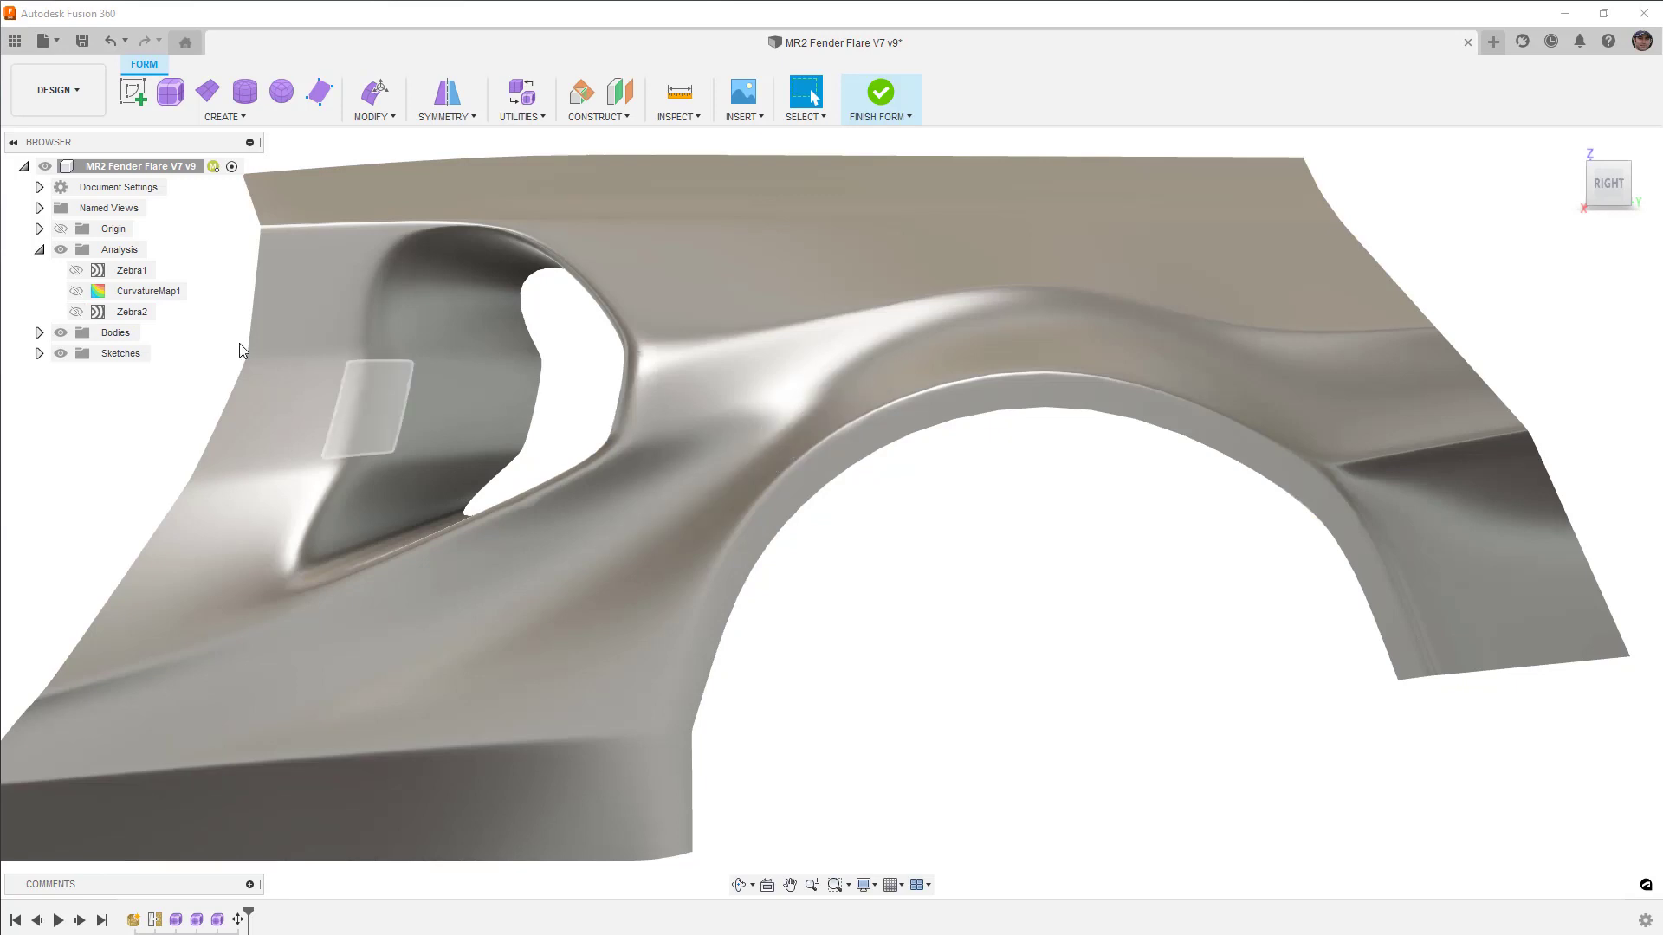
pyautogui.click(76, 312)
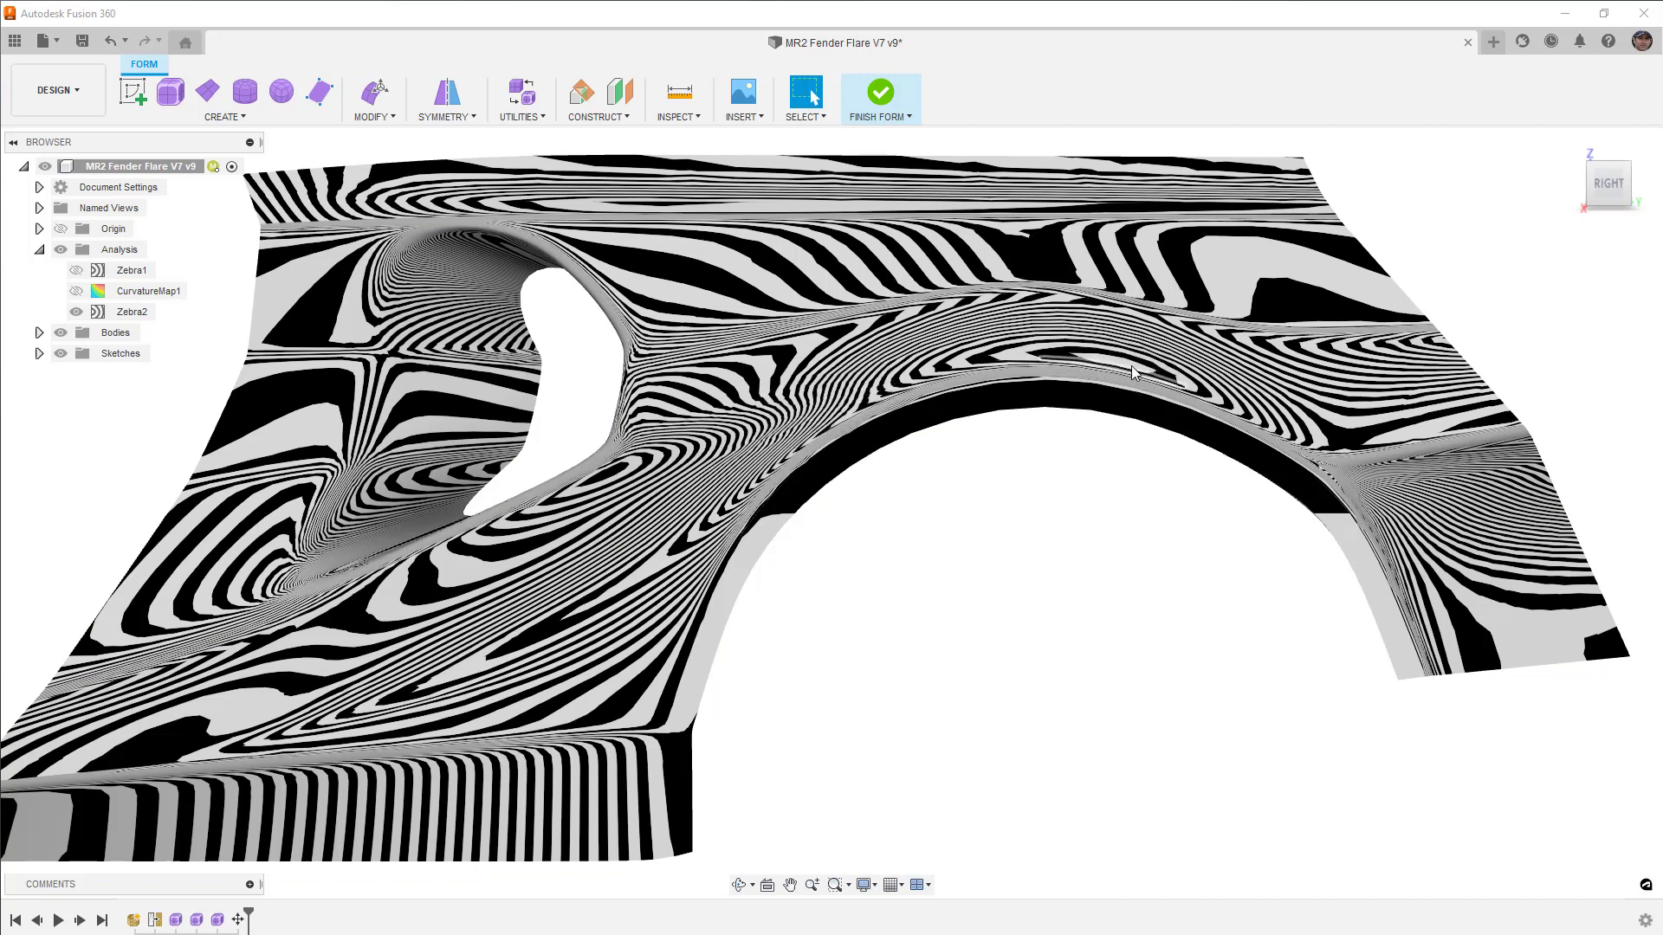
pyautogui.click(76, 312)
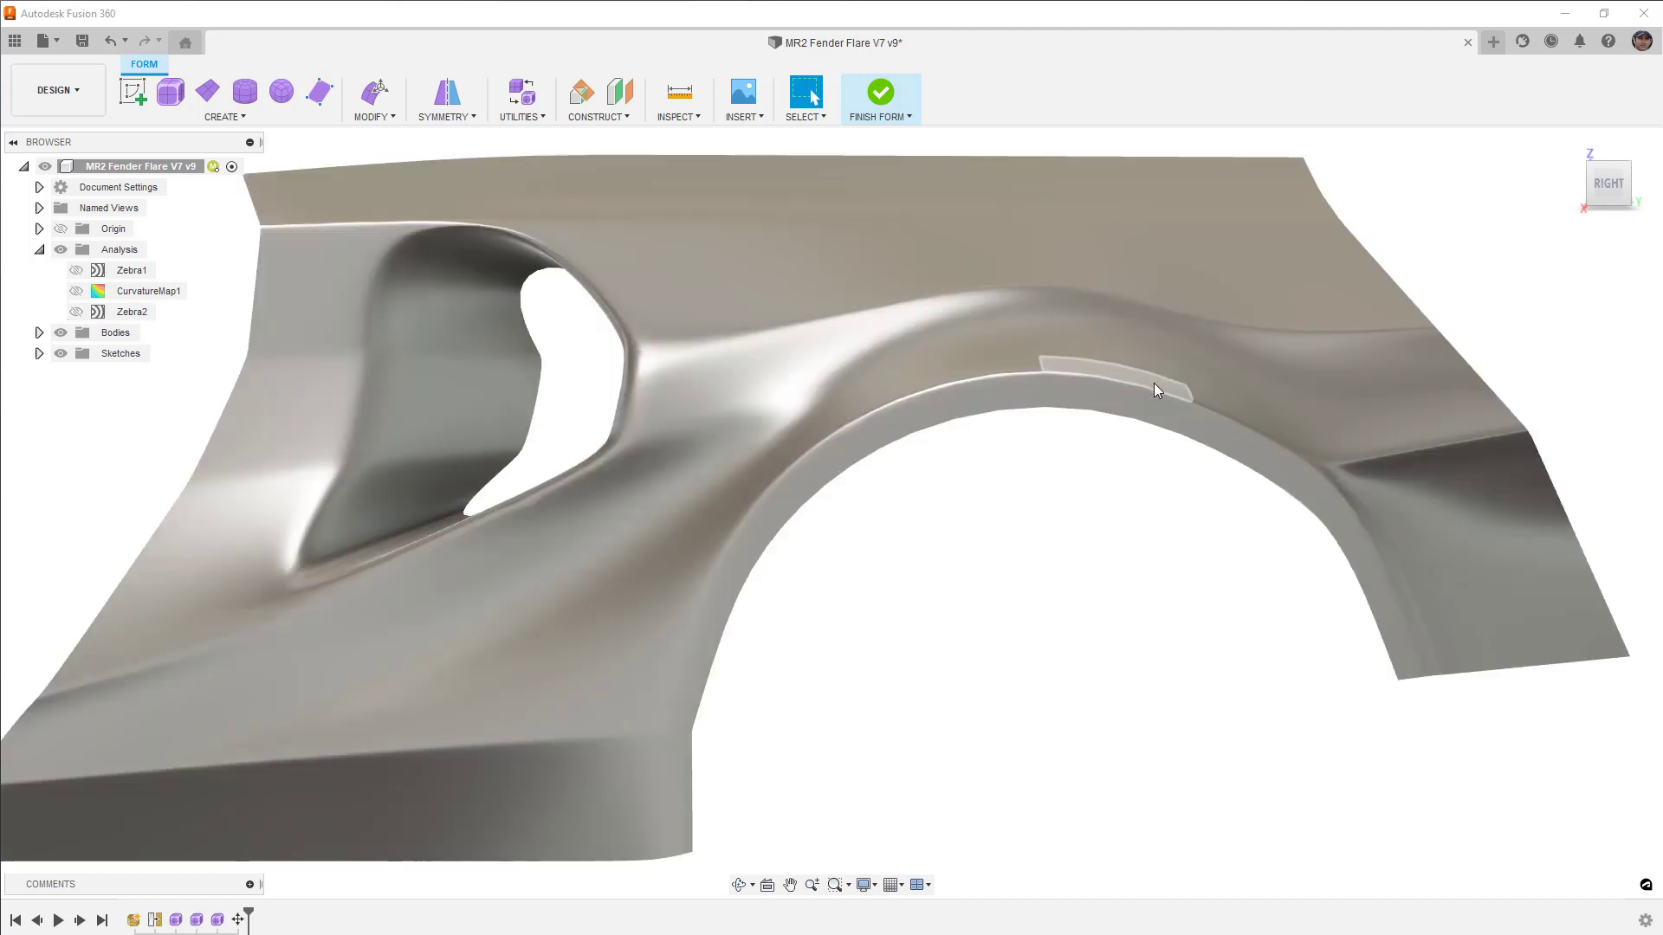
pyautogui.keyDown('shift'); pyautogui.moveTo(1161, 381); pyautogui.dragTo(1110, 419, button='middle'); pyautogui.keyUp('shift')
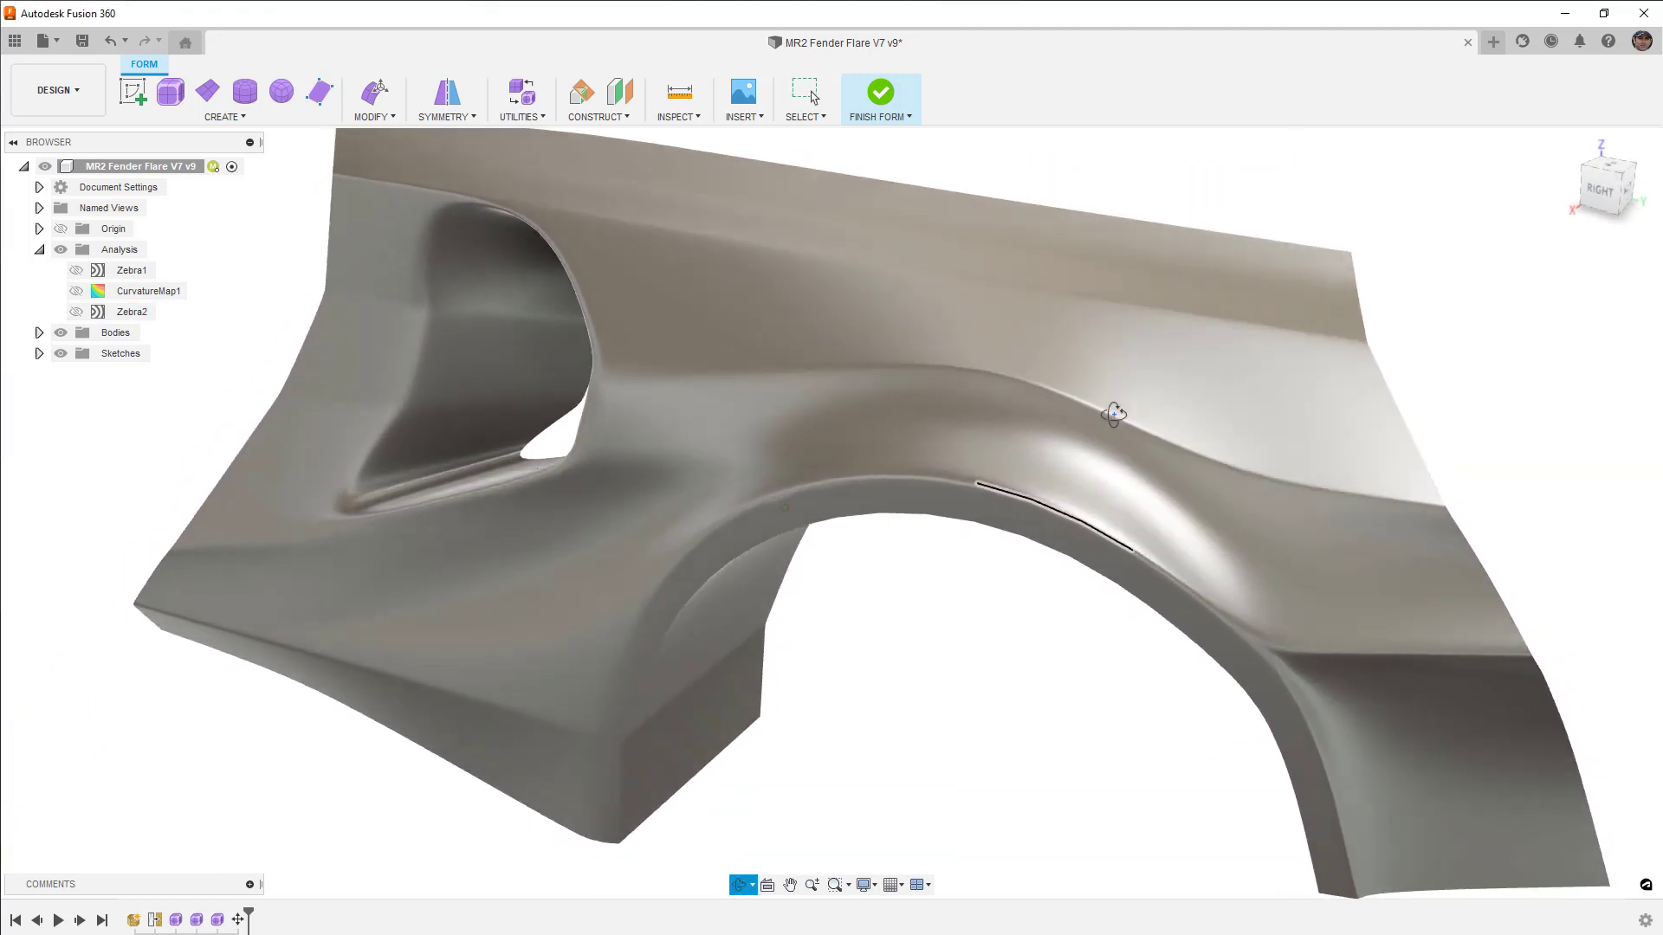
pyautogui.click(76, 312)
pyautogui.keyDown('shift'); pyautogui.moveTo(1071, 504); pyautogui.dragTo(1102, 473, button='middle'); pyautogui.keyUp('shift')
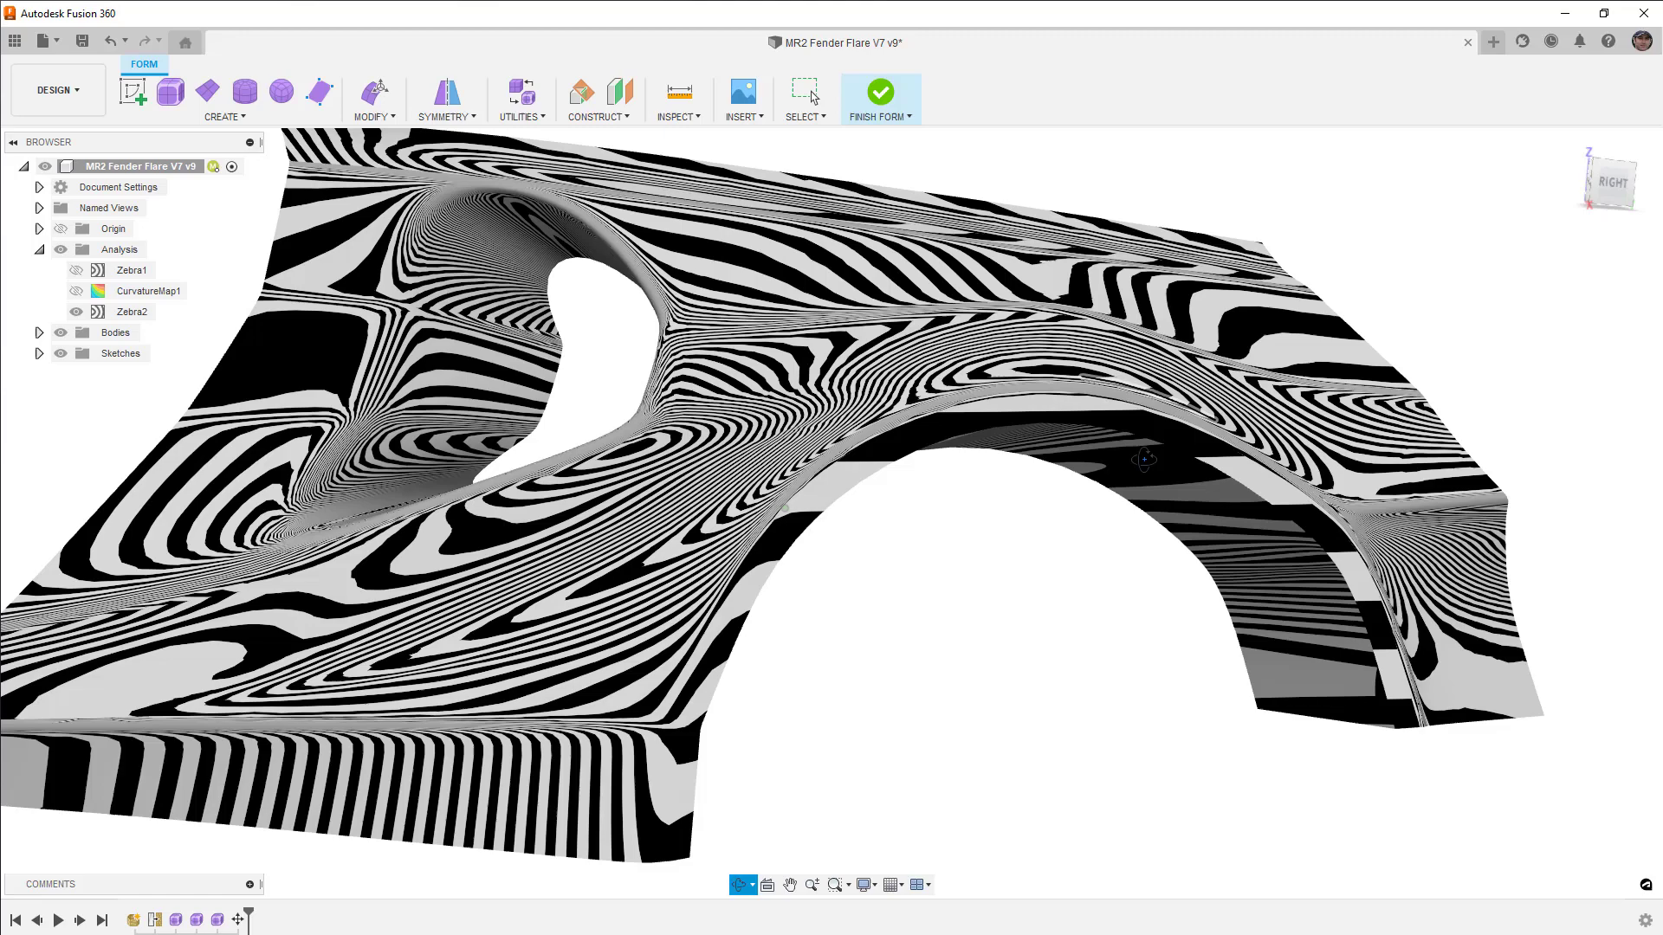
pyautogui.moveTo(1143, 459); pyautogui.dragTo(414, 372)
# Reopen the Zebra2 analysis for editing and view the fender from the right side.
pyautogui.press('Escape')
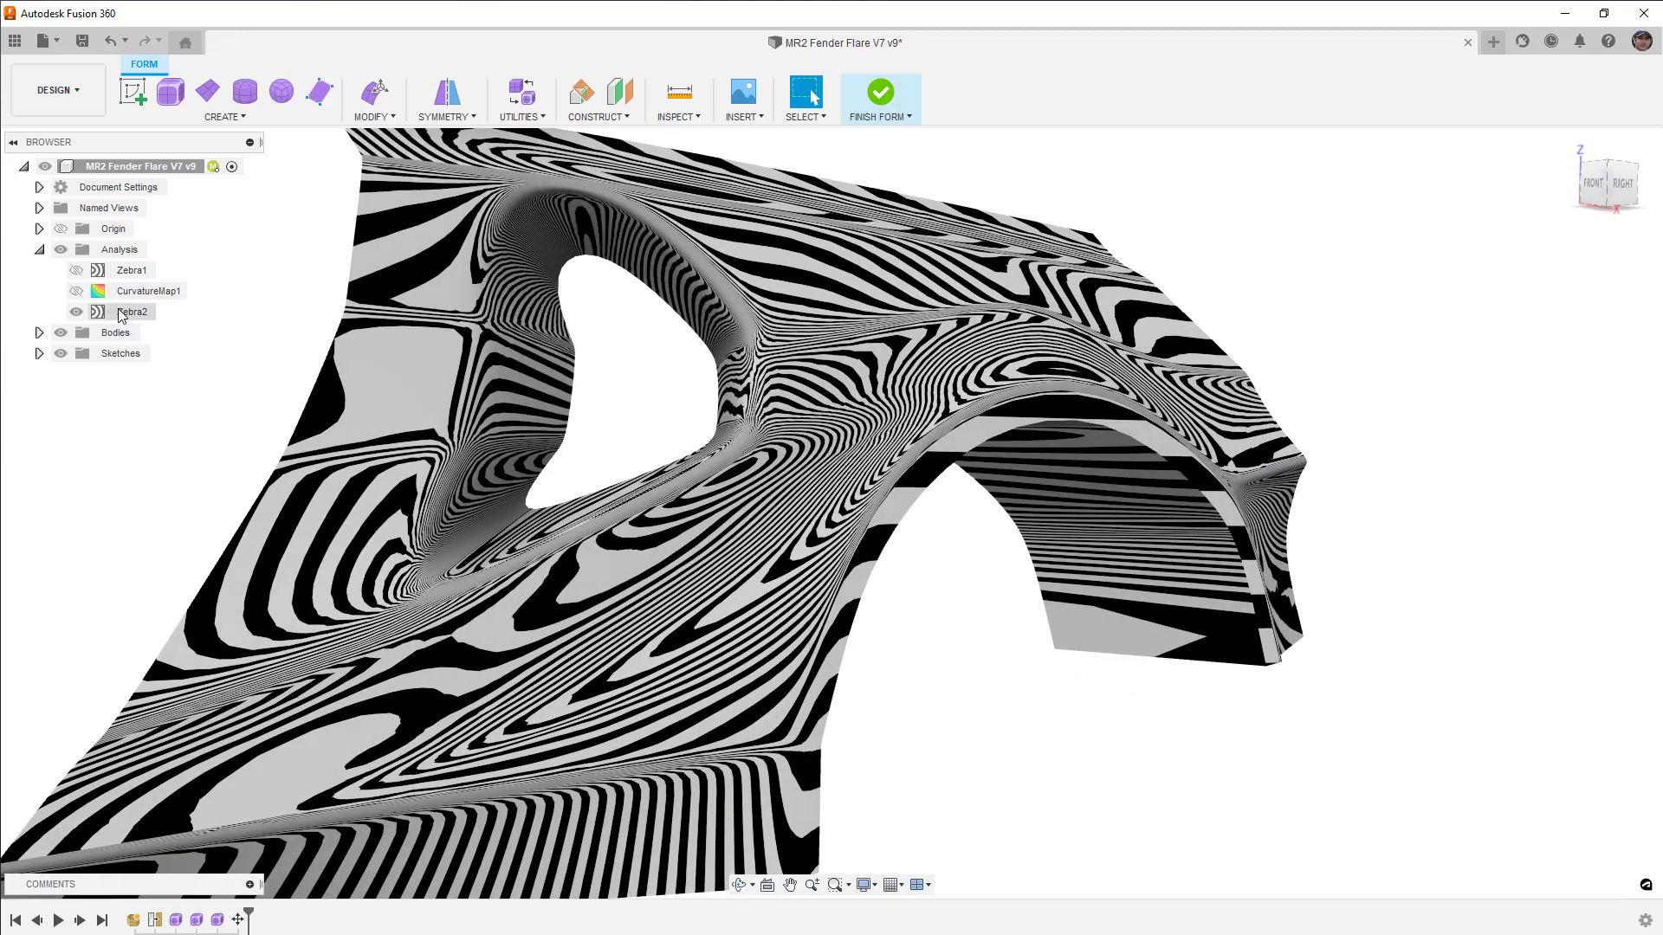
pyautogui.rightClick(121, 316)
pyautogui.click(173, 345)
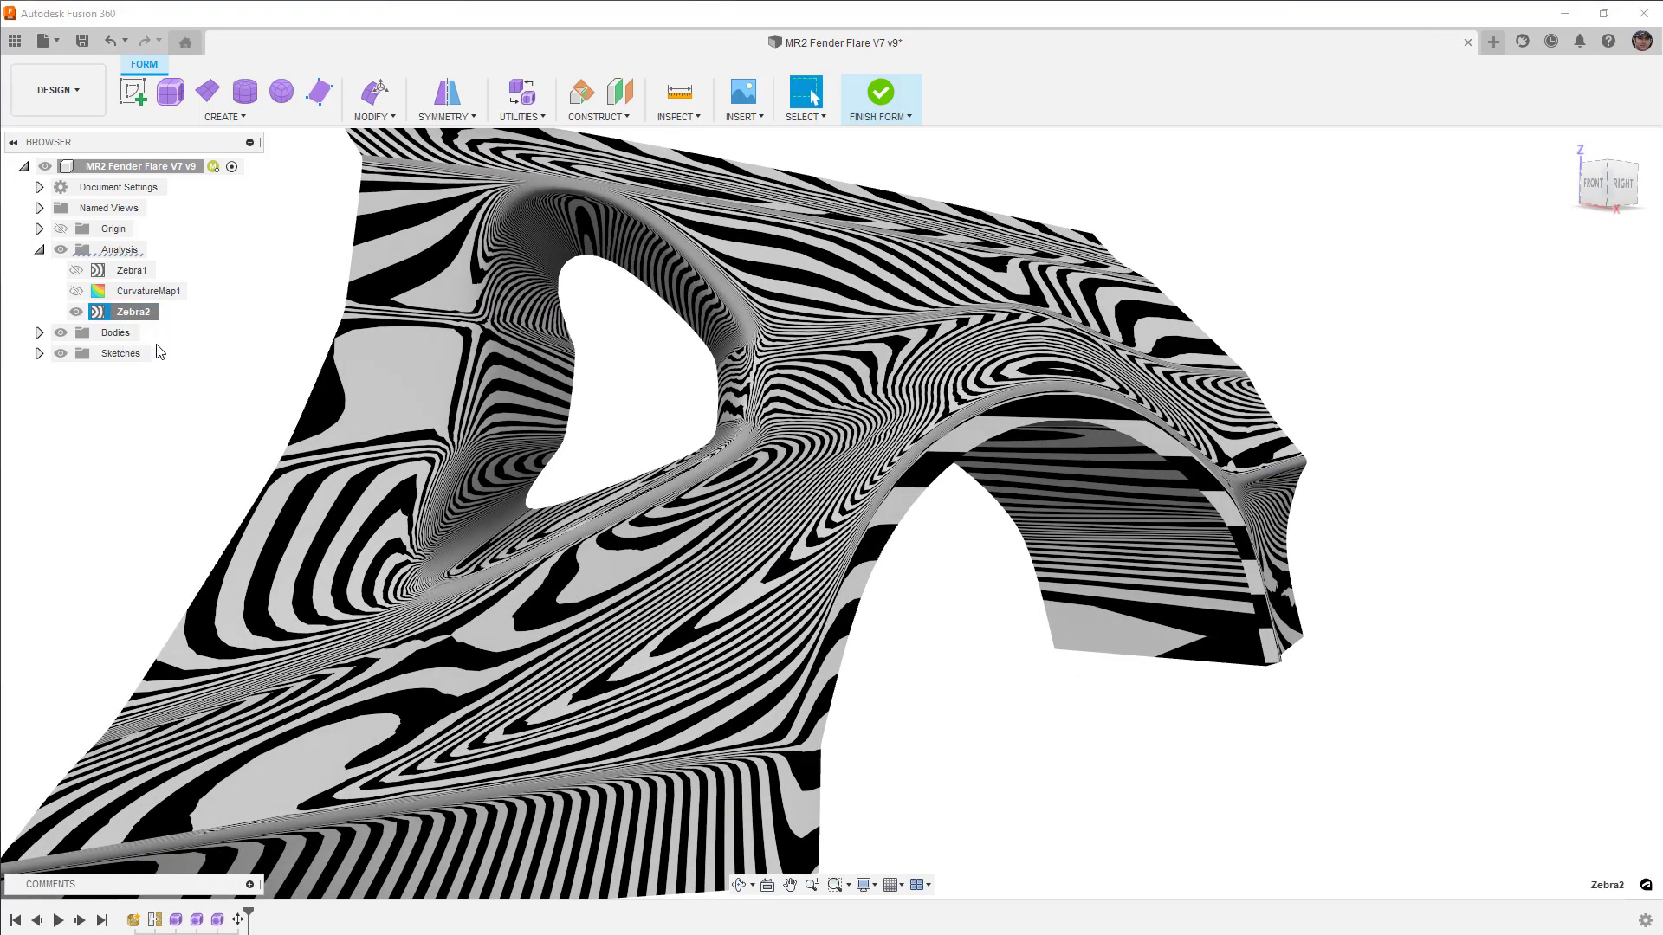
pyautogui.click(1625, 185)
# Toggle Lock Stripes on and back off while orbiting and zooming to inspect the stripe flow.
pyautogui.click(1529, 374)
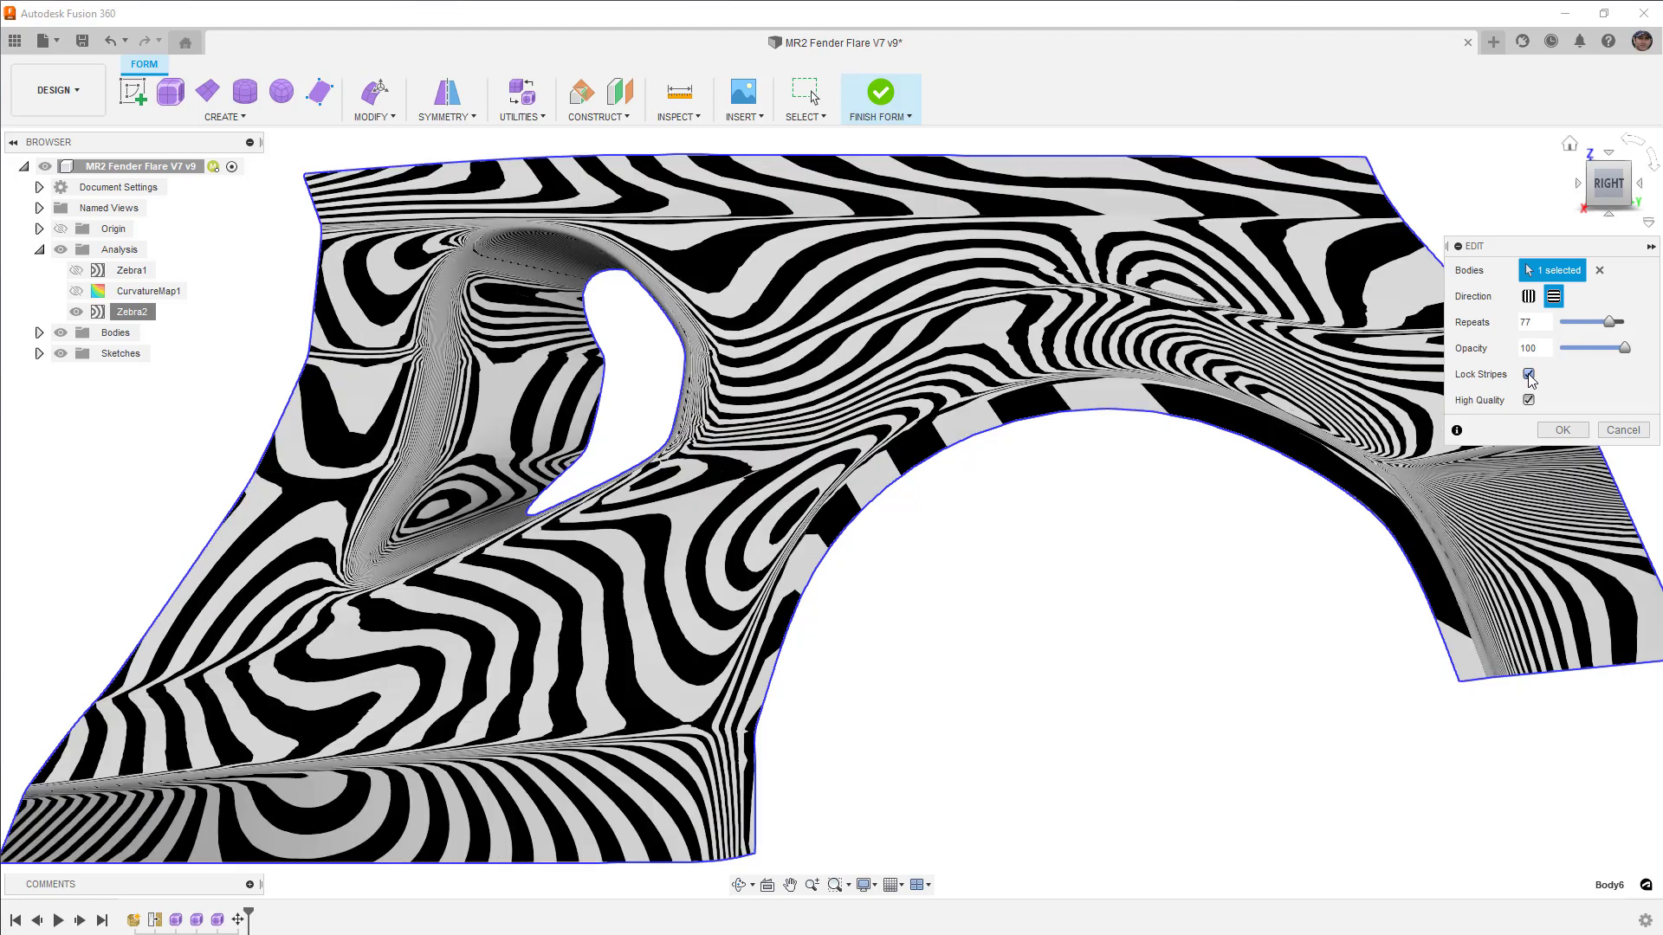
pyautogui.keyDown('shift'); pyautogui.moveTo(1126, 502); pyautogui.dragTo(1239, 507, button='middle'); pyautogui.keyUp('shift')
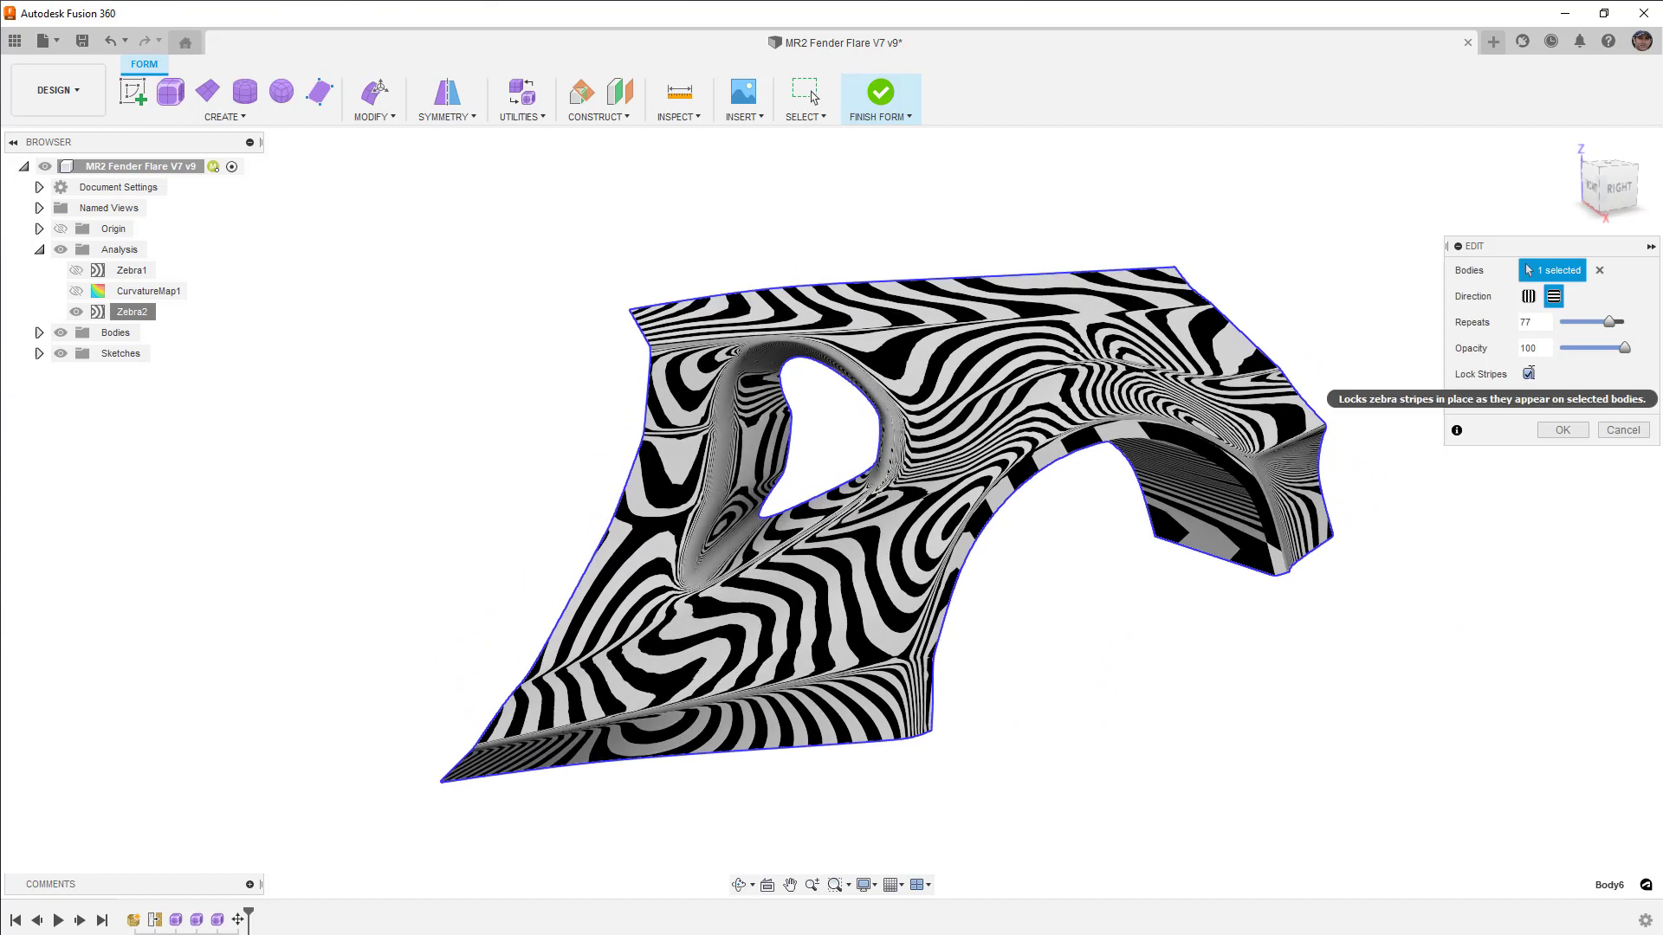
pyautogui.click(1529, 373)
pyautogui.scroll(4, 1135, 440)
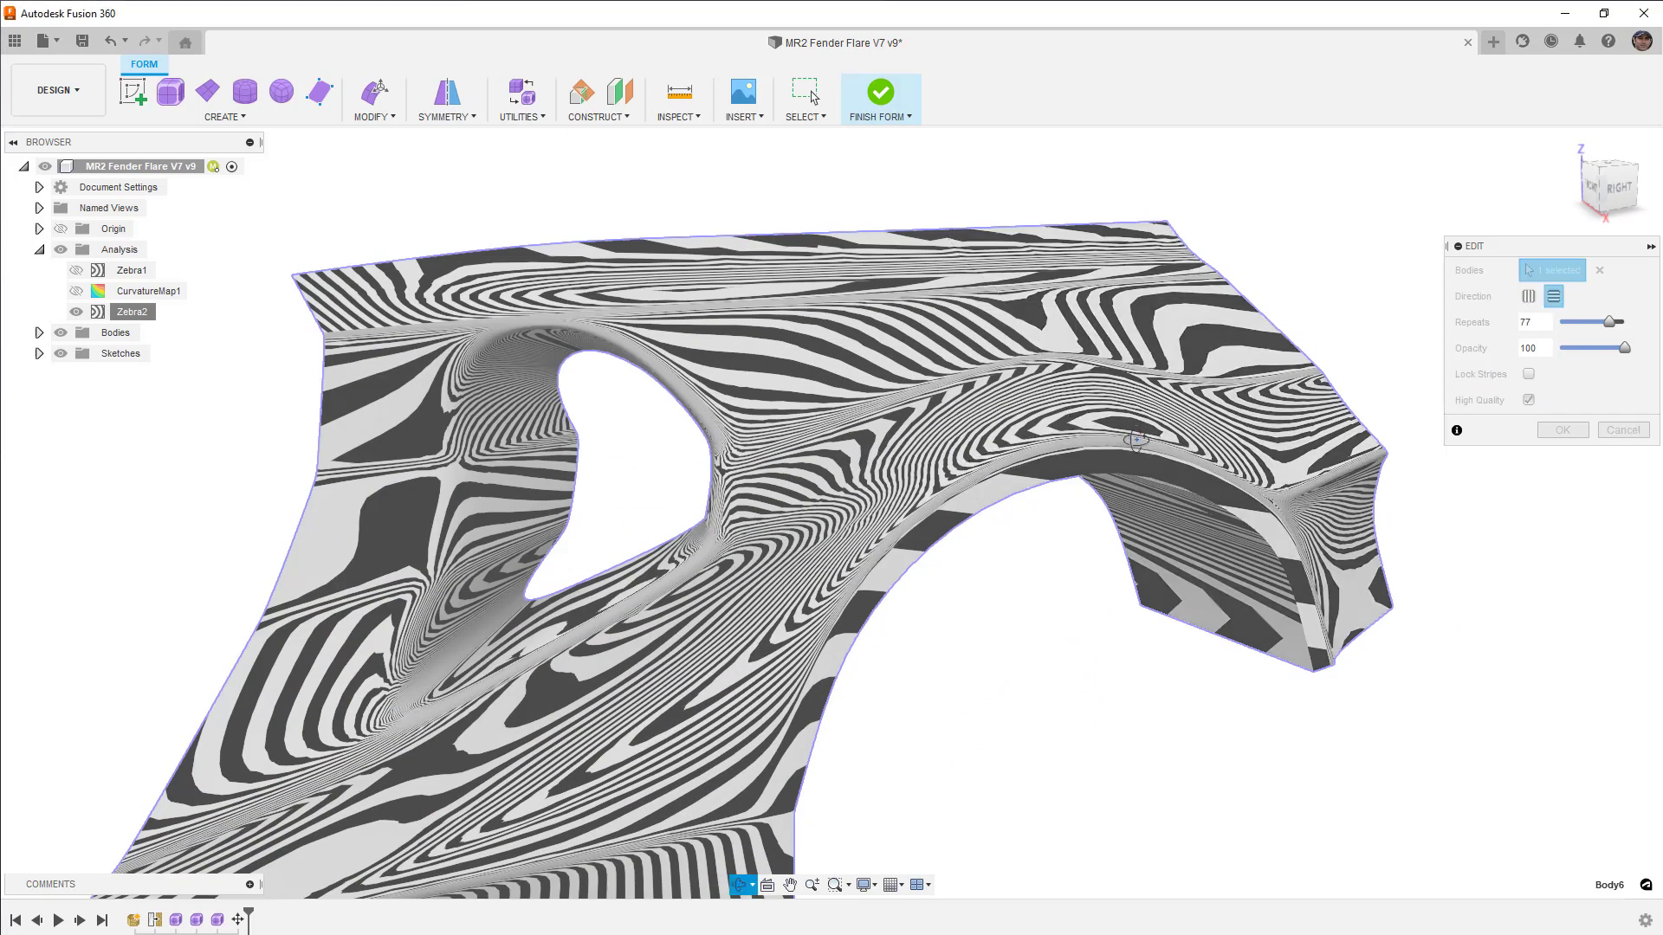
pyautogui.keyDown('shift'); pyautogui.moveTo(1136, 440); pyautogui.dragTo(1173, 438, button='middle'); pyautogui.keyUp('shift')
pyautogui.scroll(5, 889, 422)
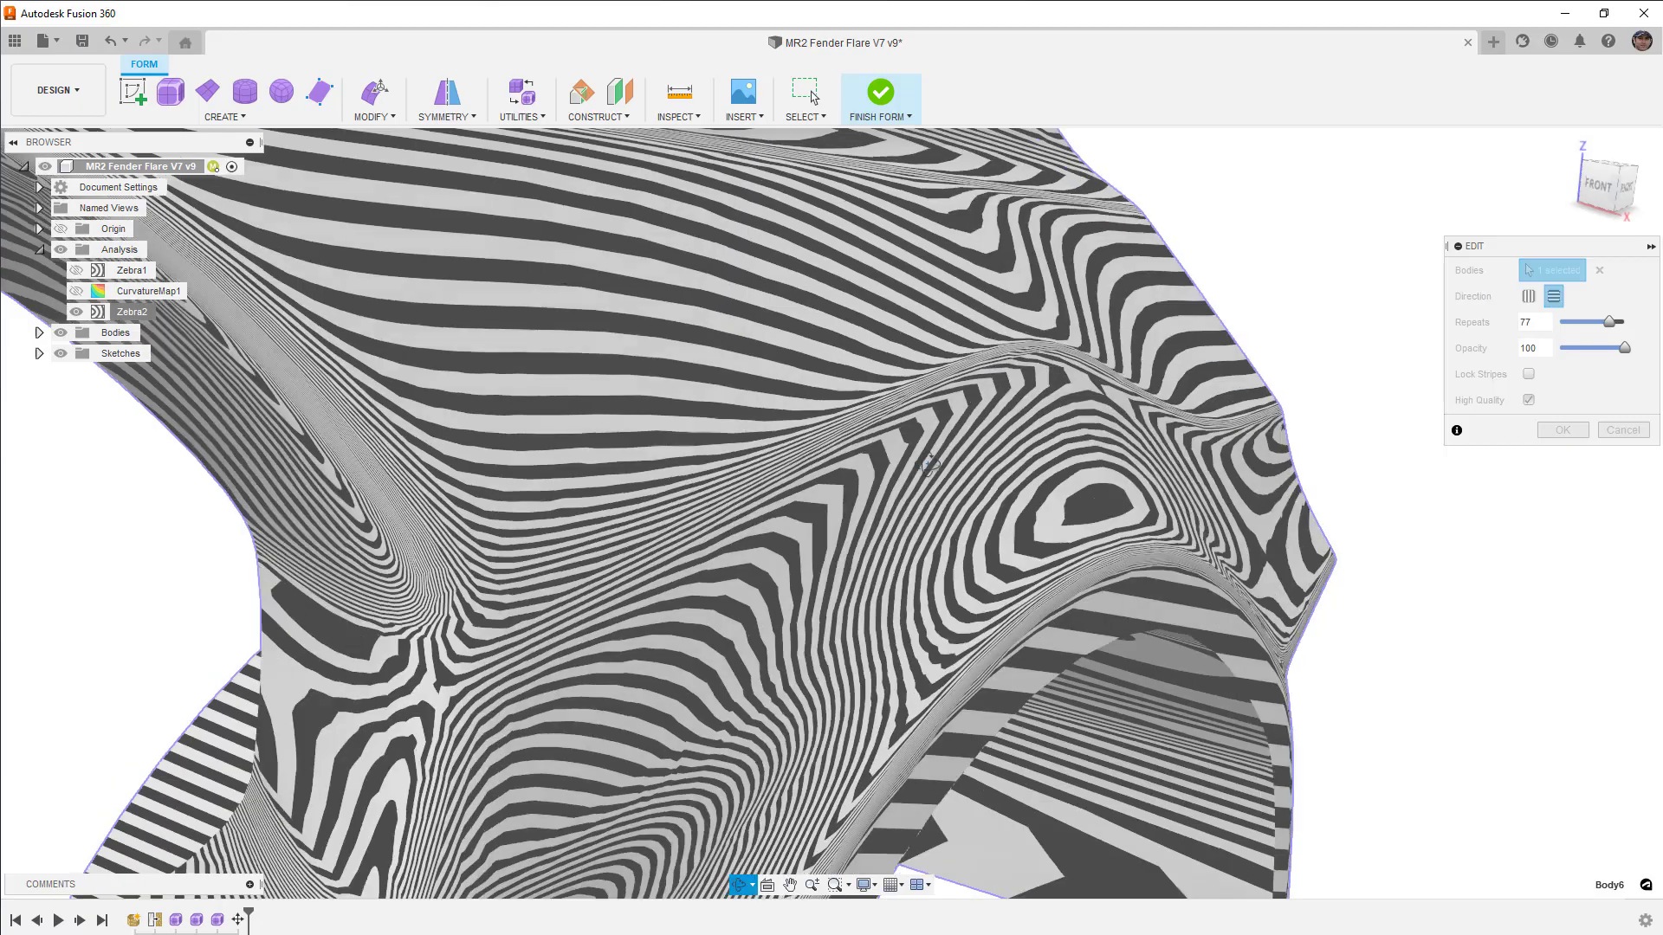
pyautogui.keyDown('shift'); pyautogui.moveTo(929, 407); pyautogui.dragTo(999, 524, button='middle'); pyautogui.keyUp('shift')
pyautogui.scroll(5, 840, 446)
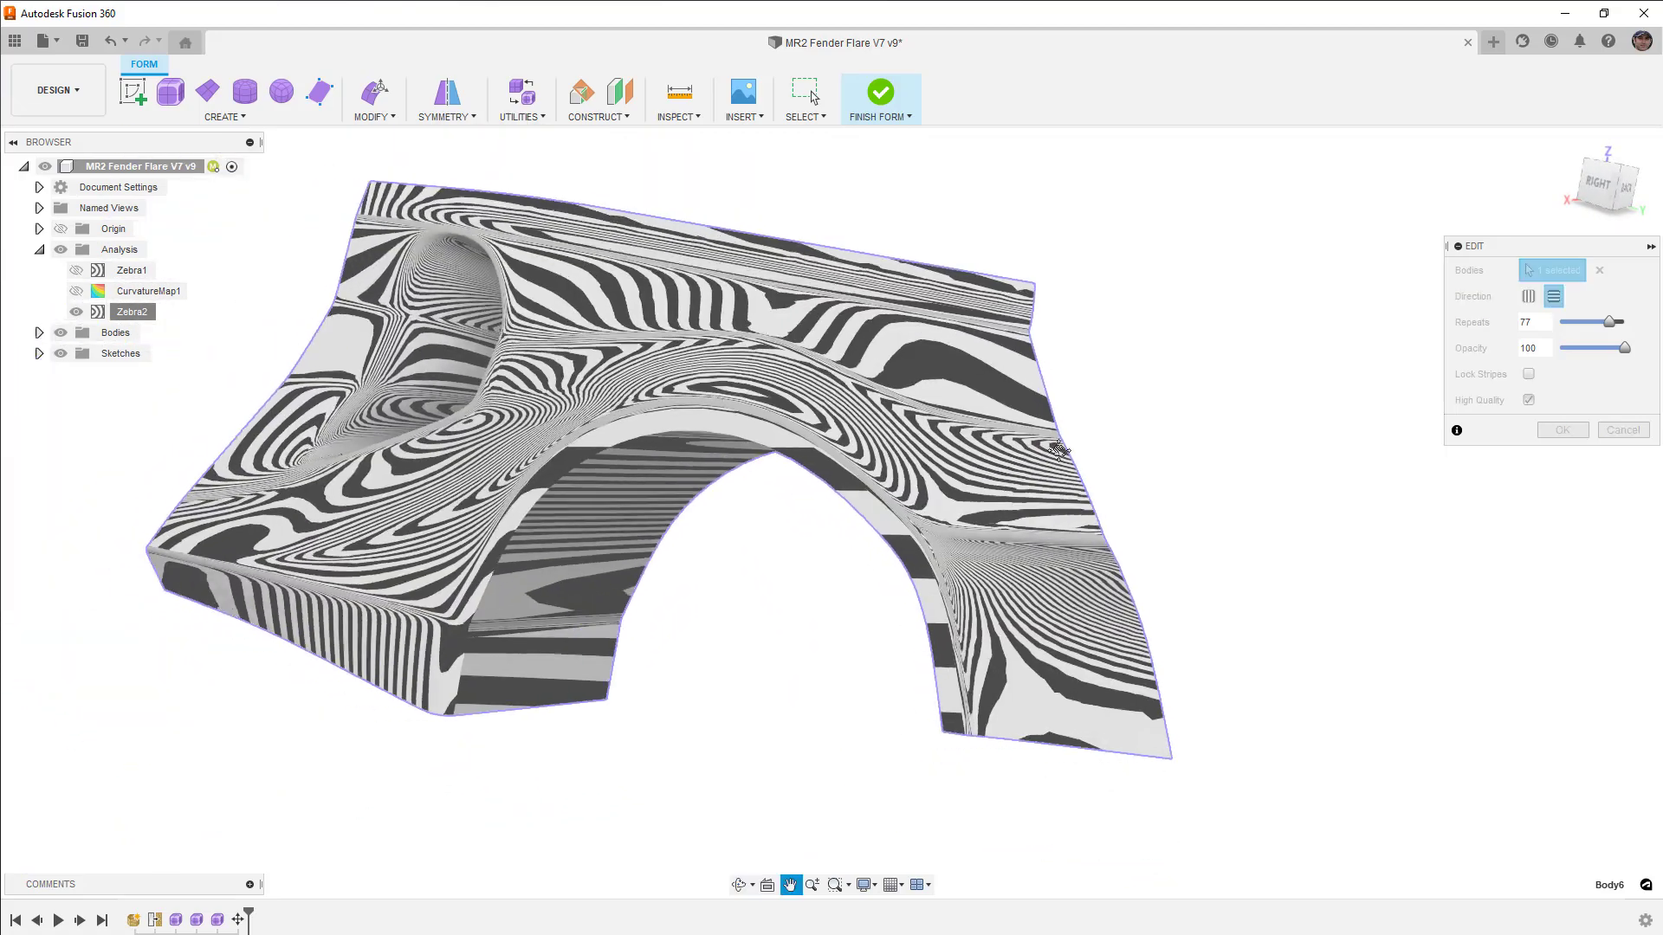
pyautogui.scroll(3, 904, 358)
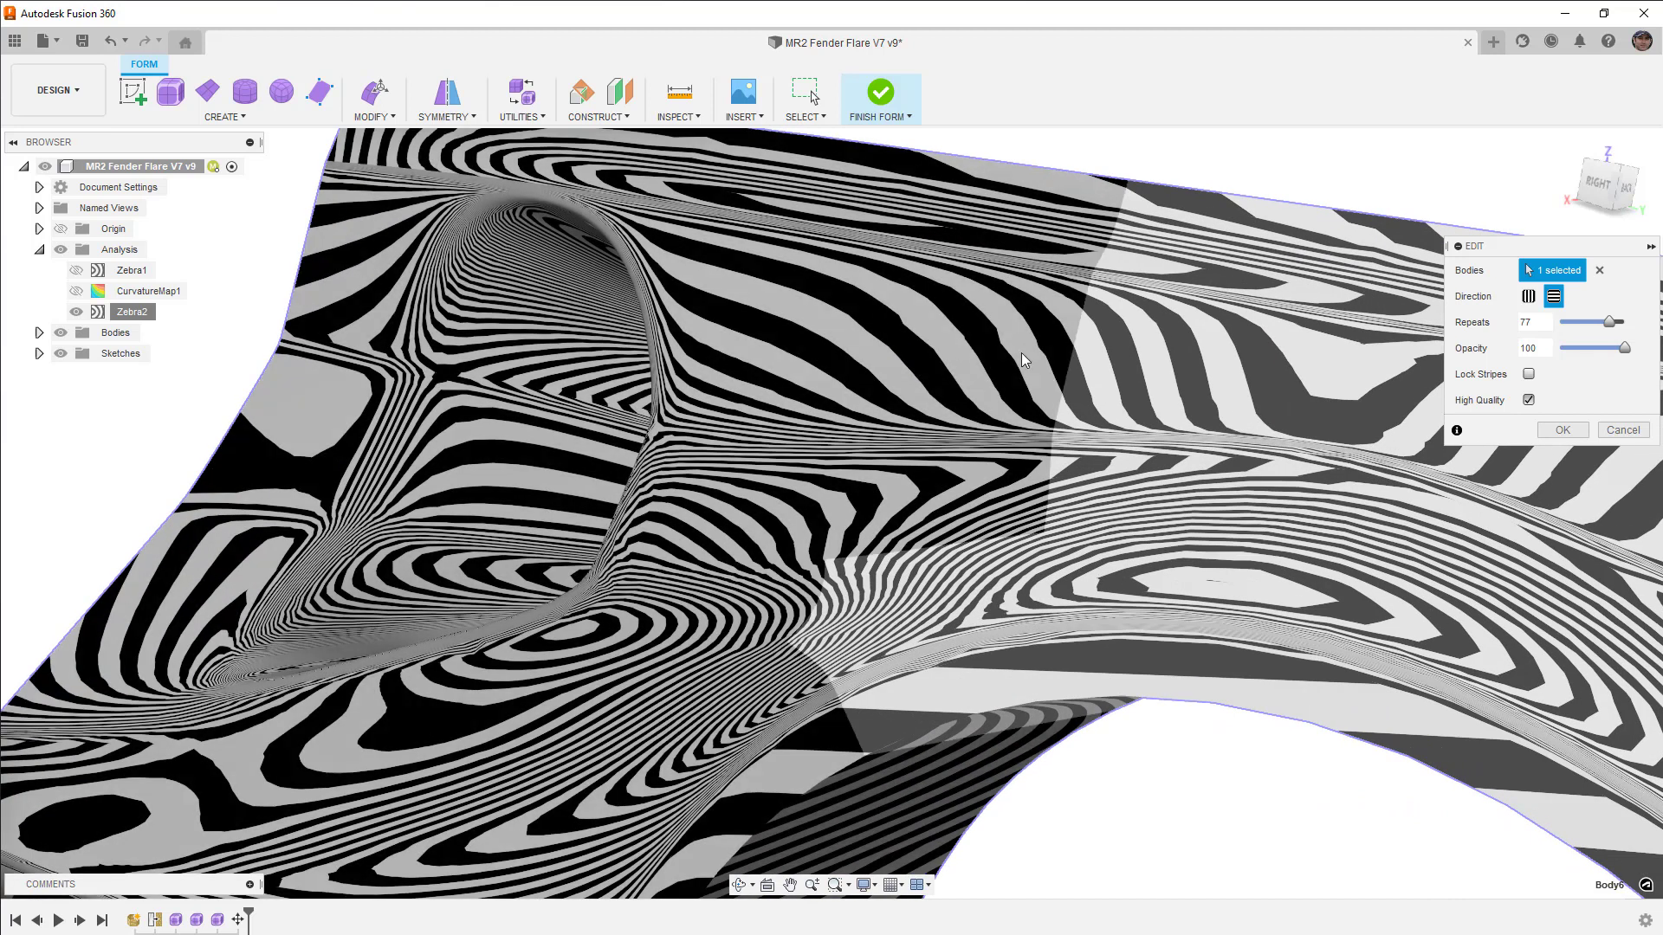
pyautogui.keyDown('shift'); pyautogui.moveTo(1016, 336); pyautogui.dragTo(1165, 265, button='middle'); pyautogui.keyUp('shift')
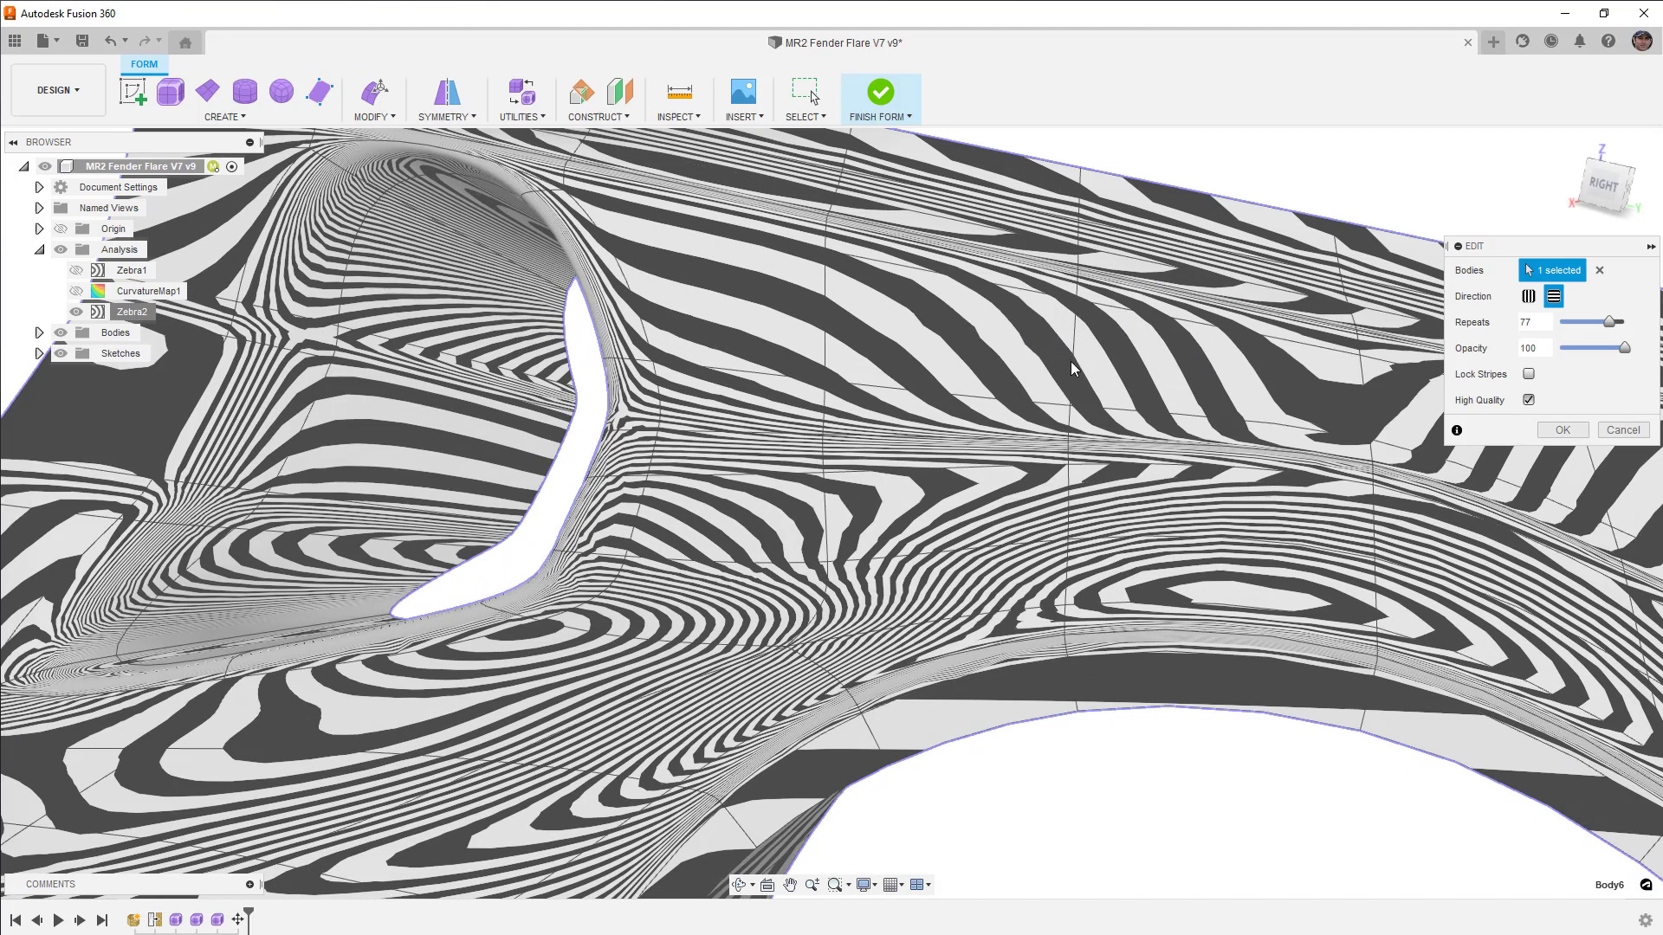
pyautogui.doubleClick(1155, 322)
pyautogui.scroll(2, 1155, 322)
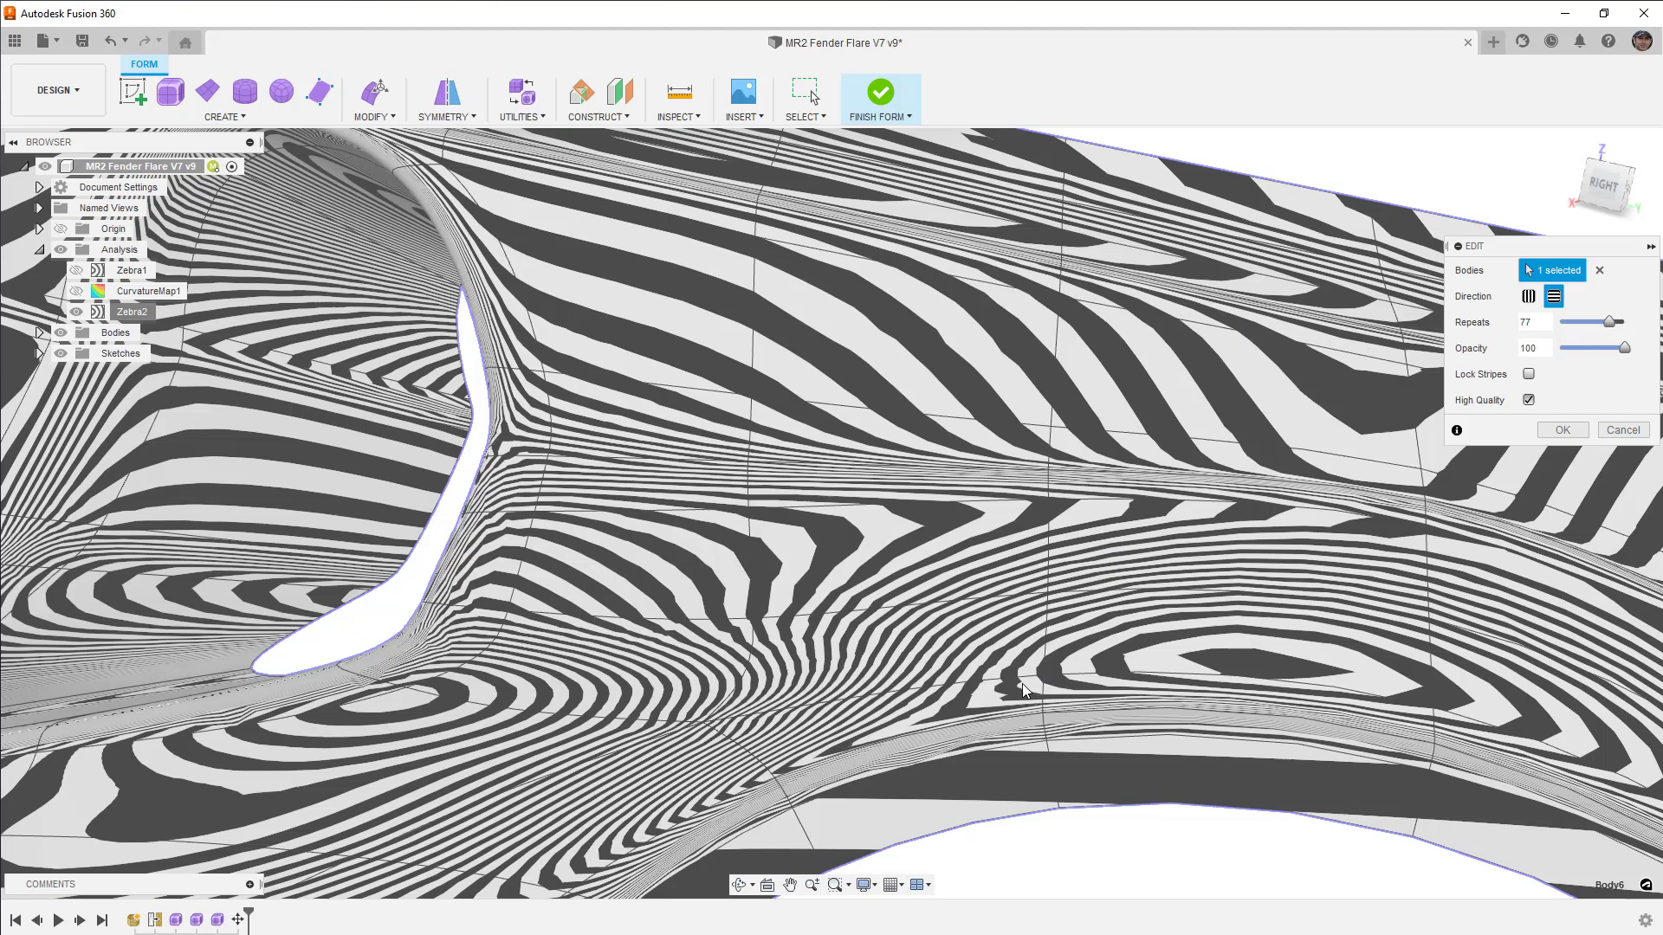
pyautogui.scroll(2, 1012, 690)
pyautogui.scroll(1, 1011, 690)
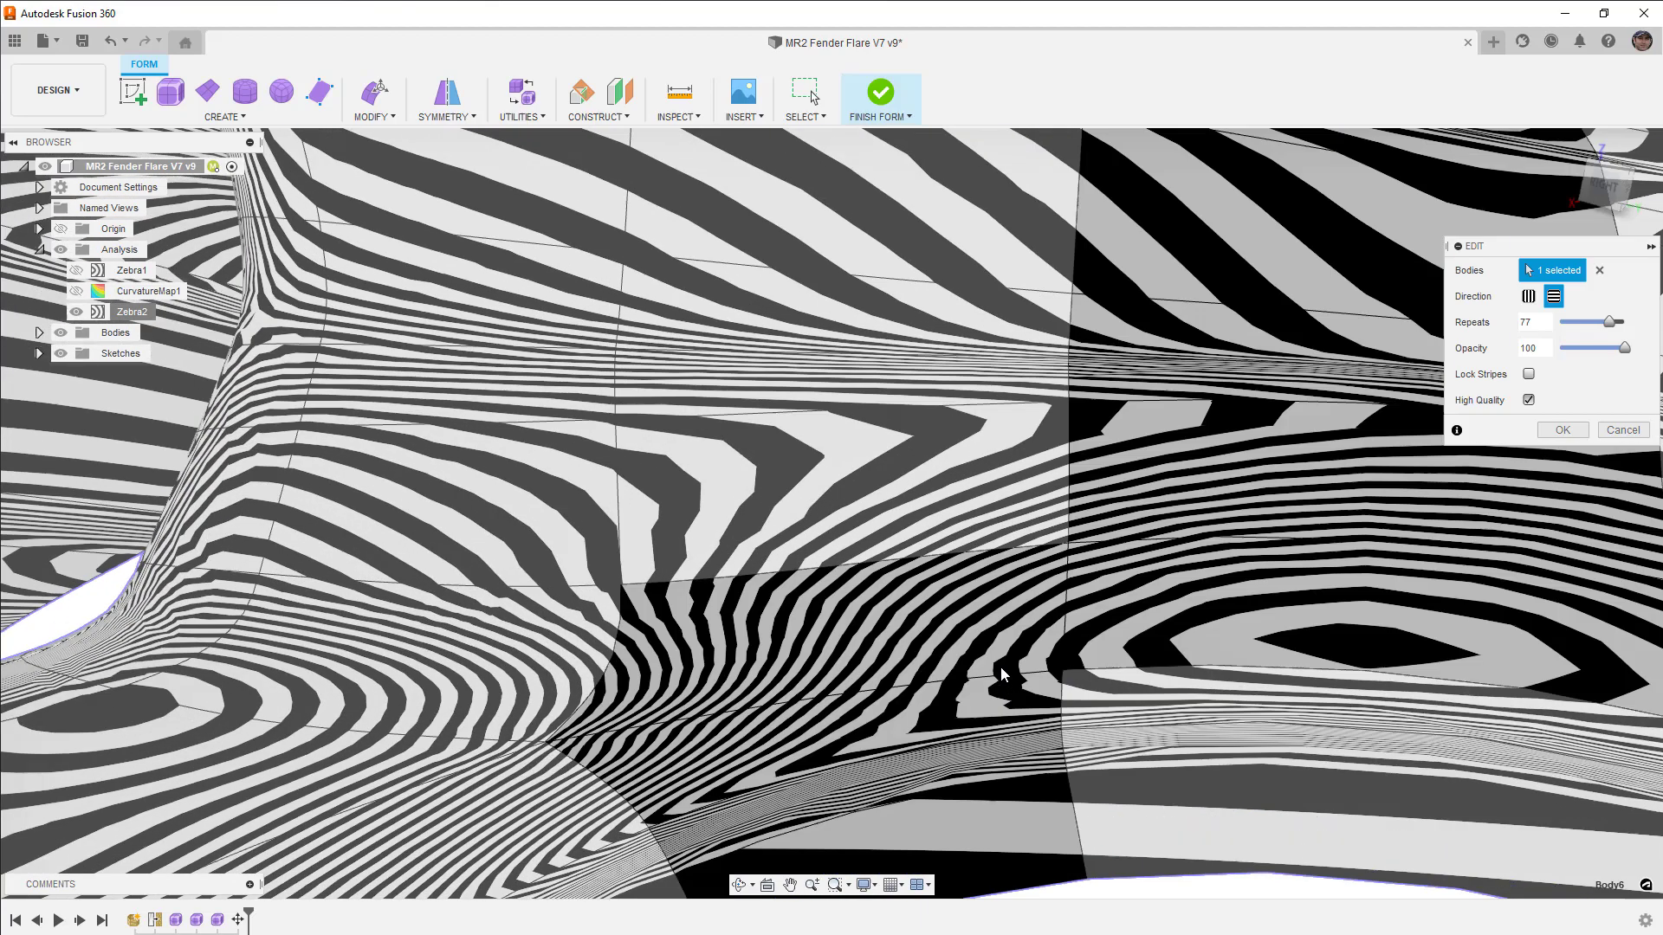
pyautogui.click(1009, 676)
pyautogui.click(1010, 680)
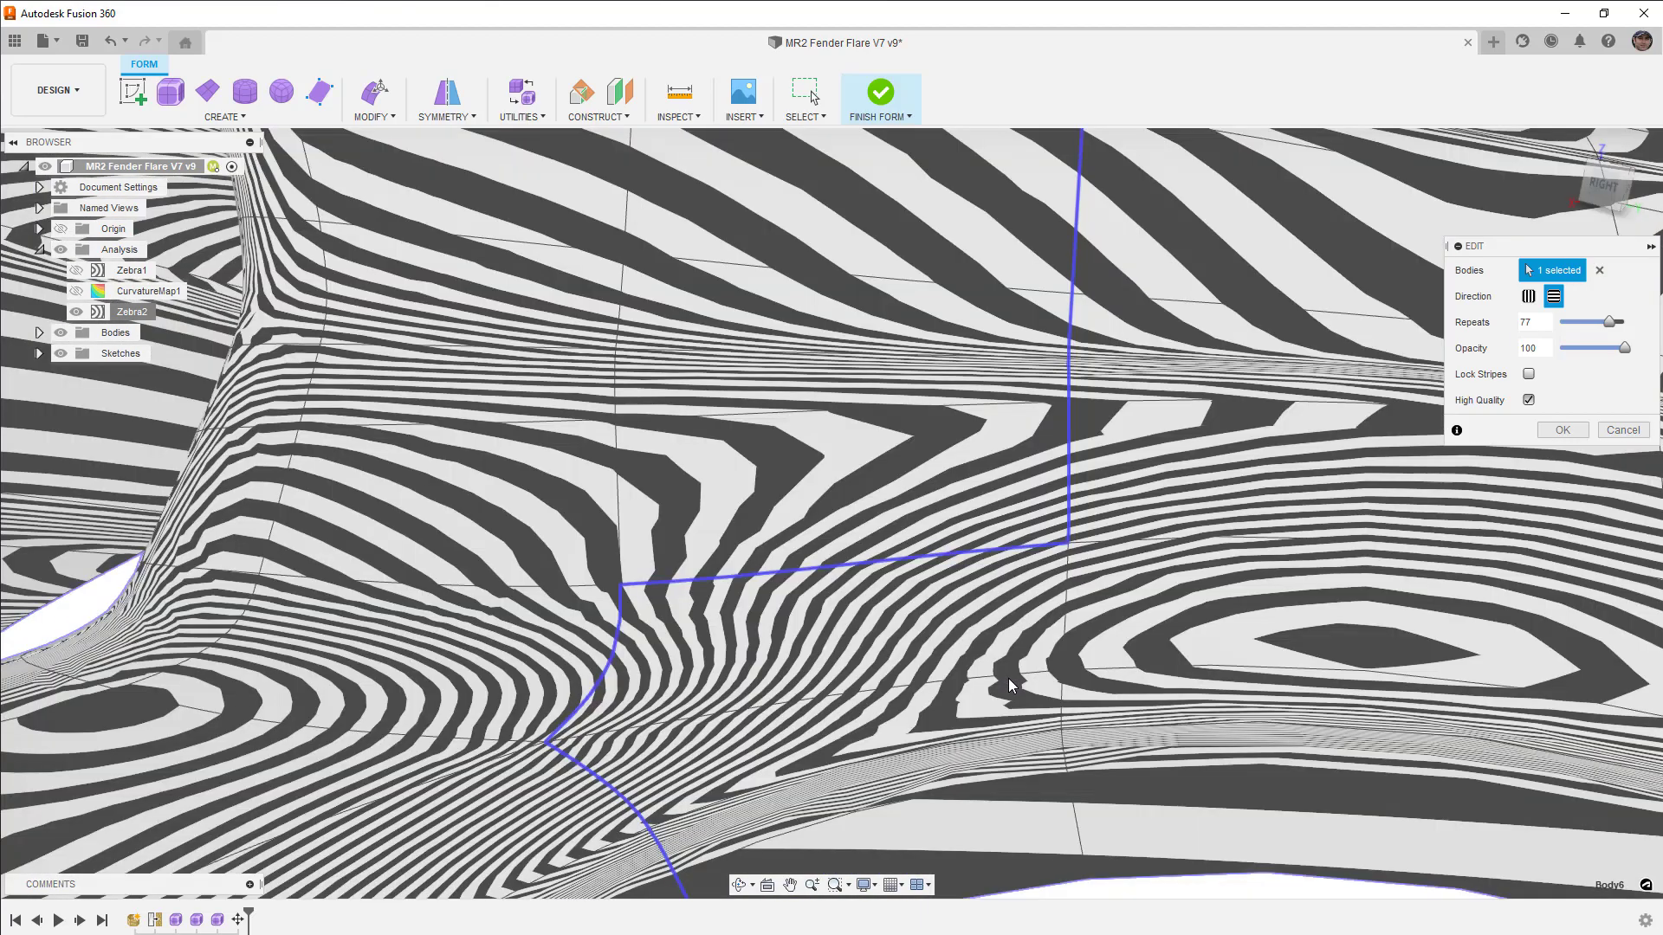
pyautogui.moveTo(1010, 681)
pyautogui.keyDown('shift'); pyautogui.mouseDown(button='middle')
pyautogui.moveTo(1208, 670)
pyautogui.moveTo(988, 681)
pyautogui.mouseUp(button='middle'); pyautogui.keyUp('shift')
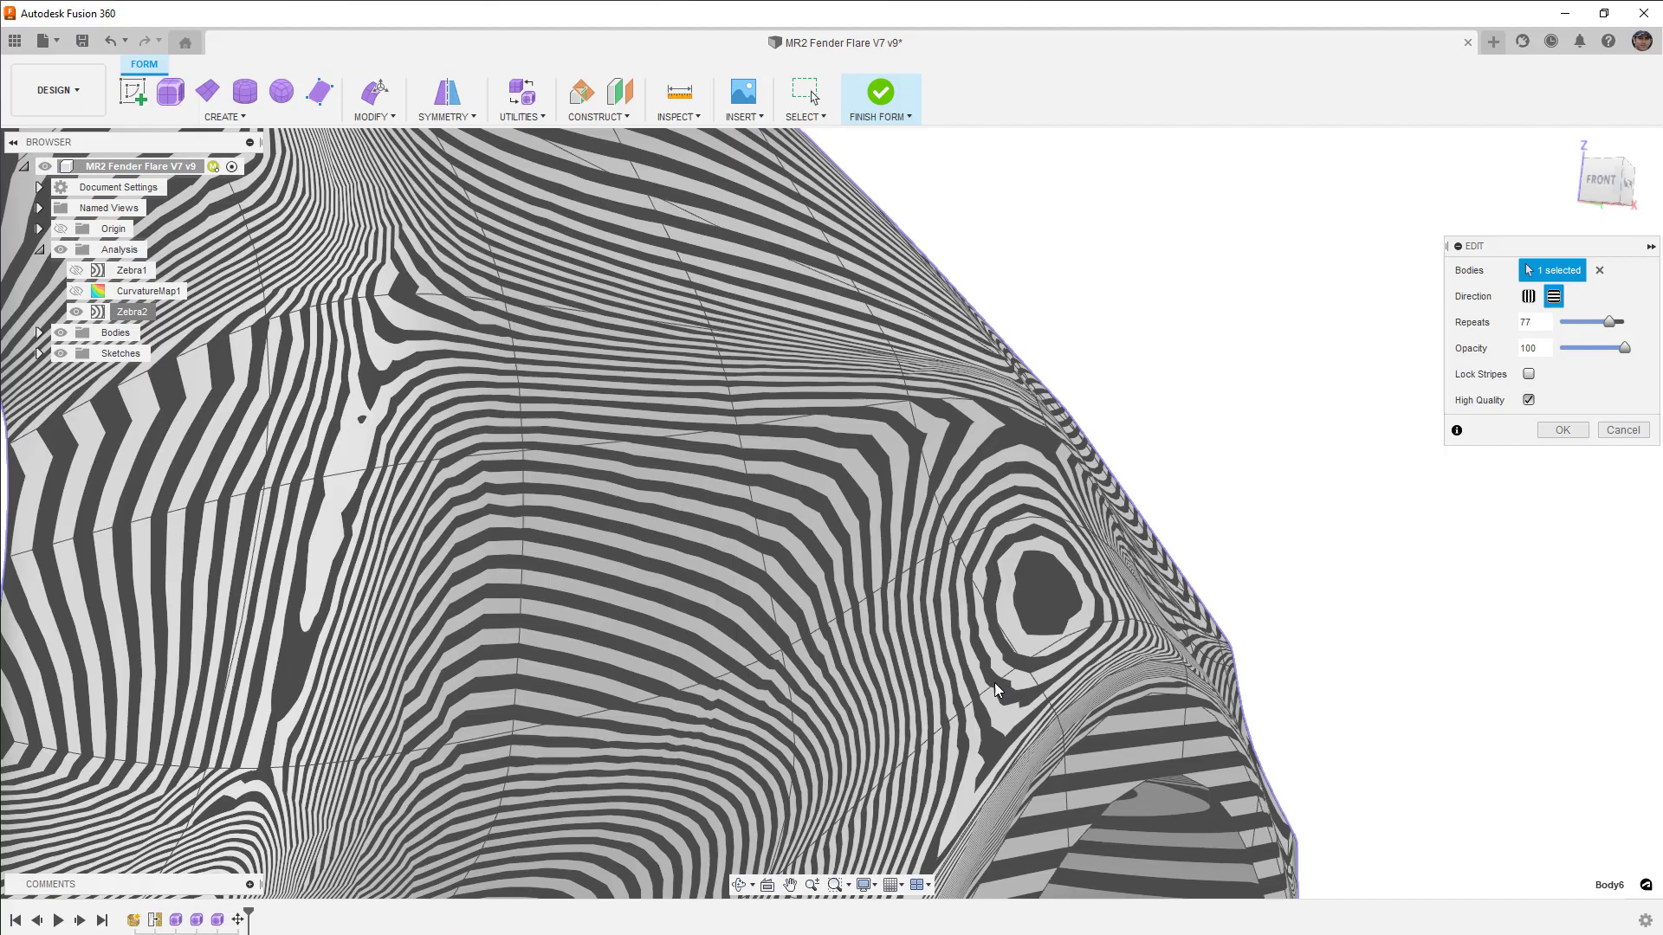
pyautogui.keyDown('shift'); pyautogui.moveTo(999, 690); pyautogui.dragTo(923, 693, button='middle'); pyautogui.keyUp('shift')
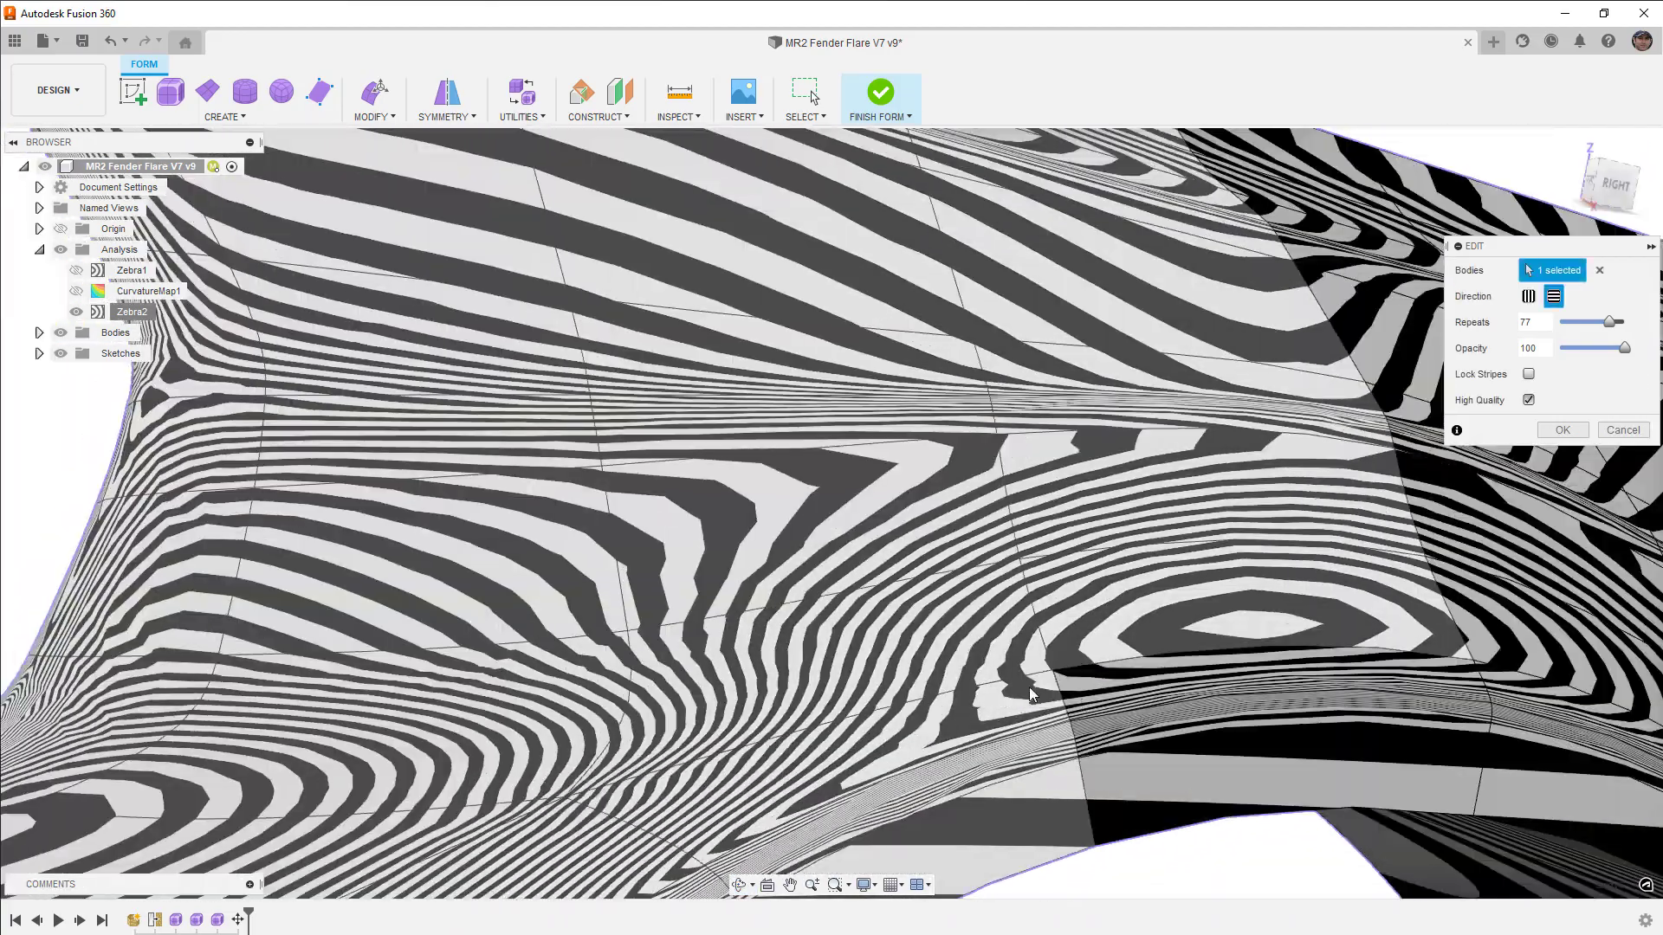
pyautogui.keyDown('shift'); pyautogui.moveTo(1079, 697); pyautogui.dragTo(1048, 667, button='middle'); pyautogui.keyUp('shift')
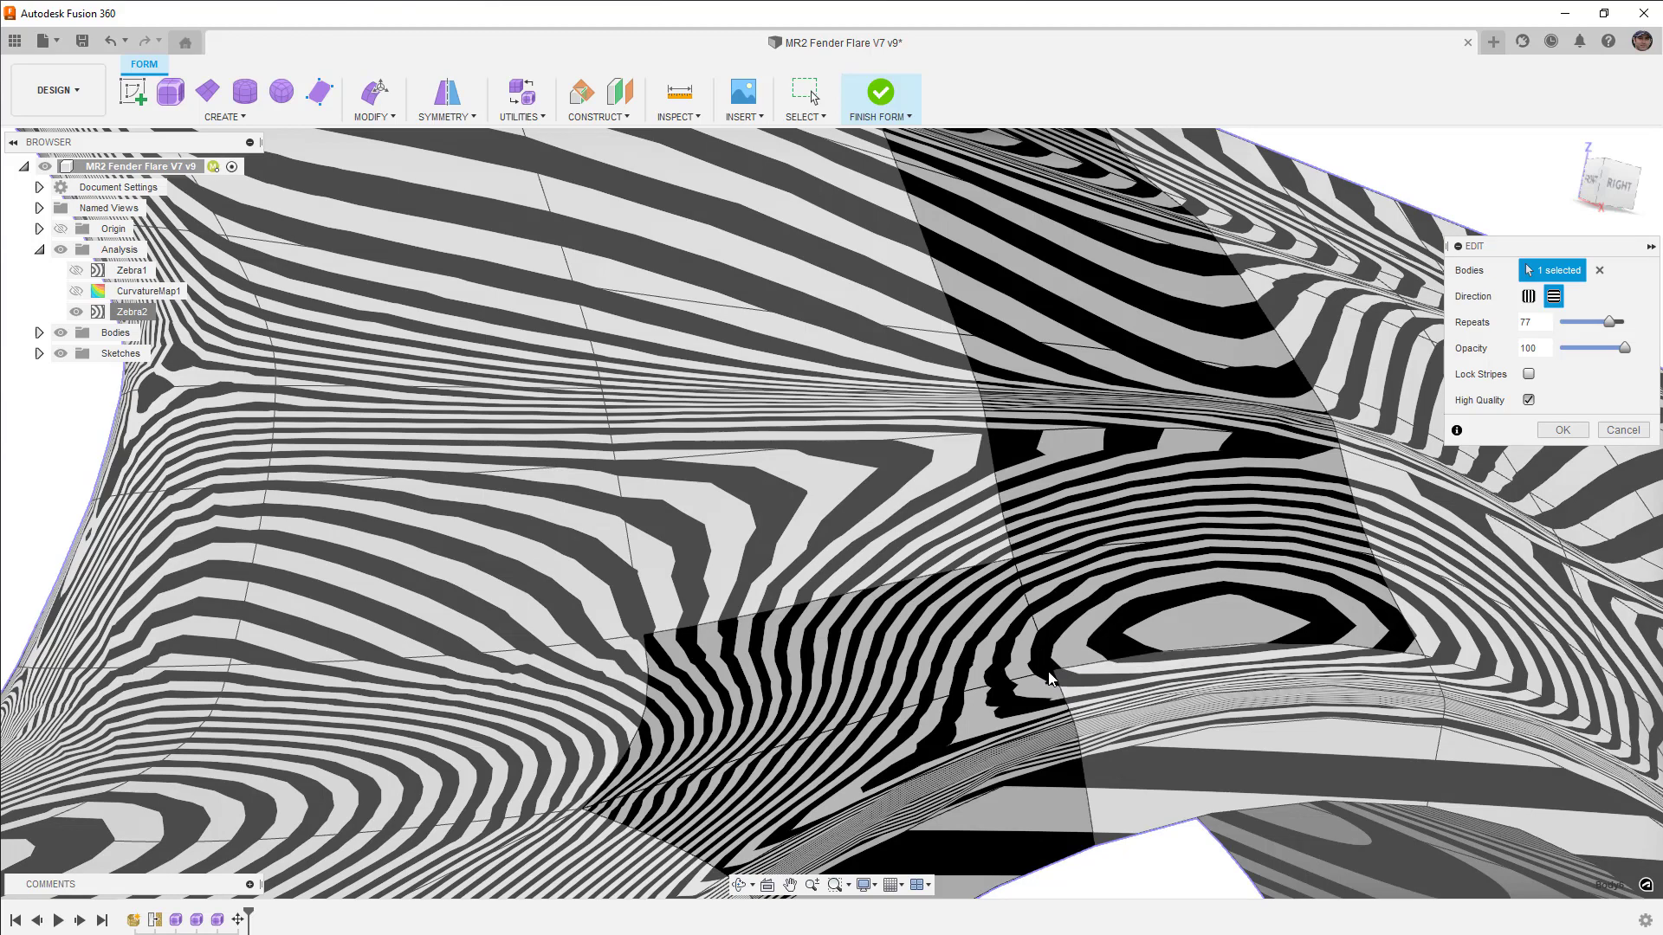
pyautogui.scroll(-5, 1040, 654)
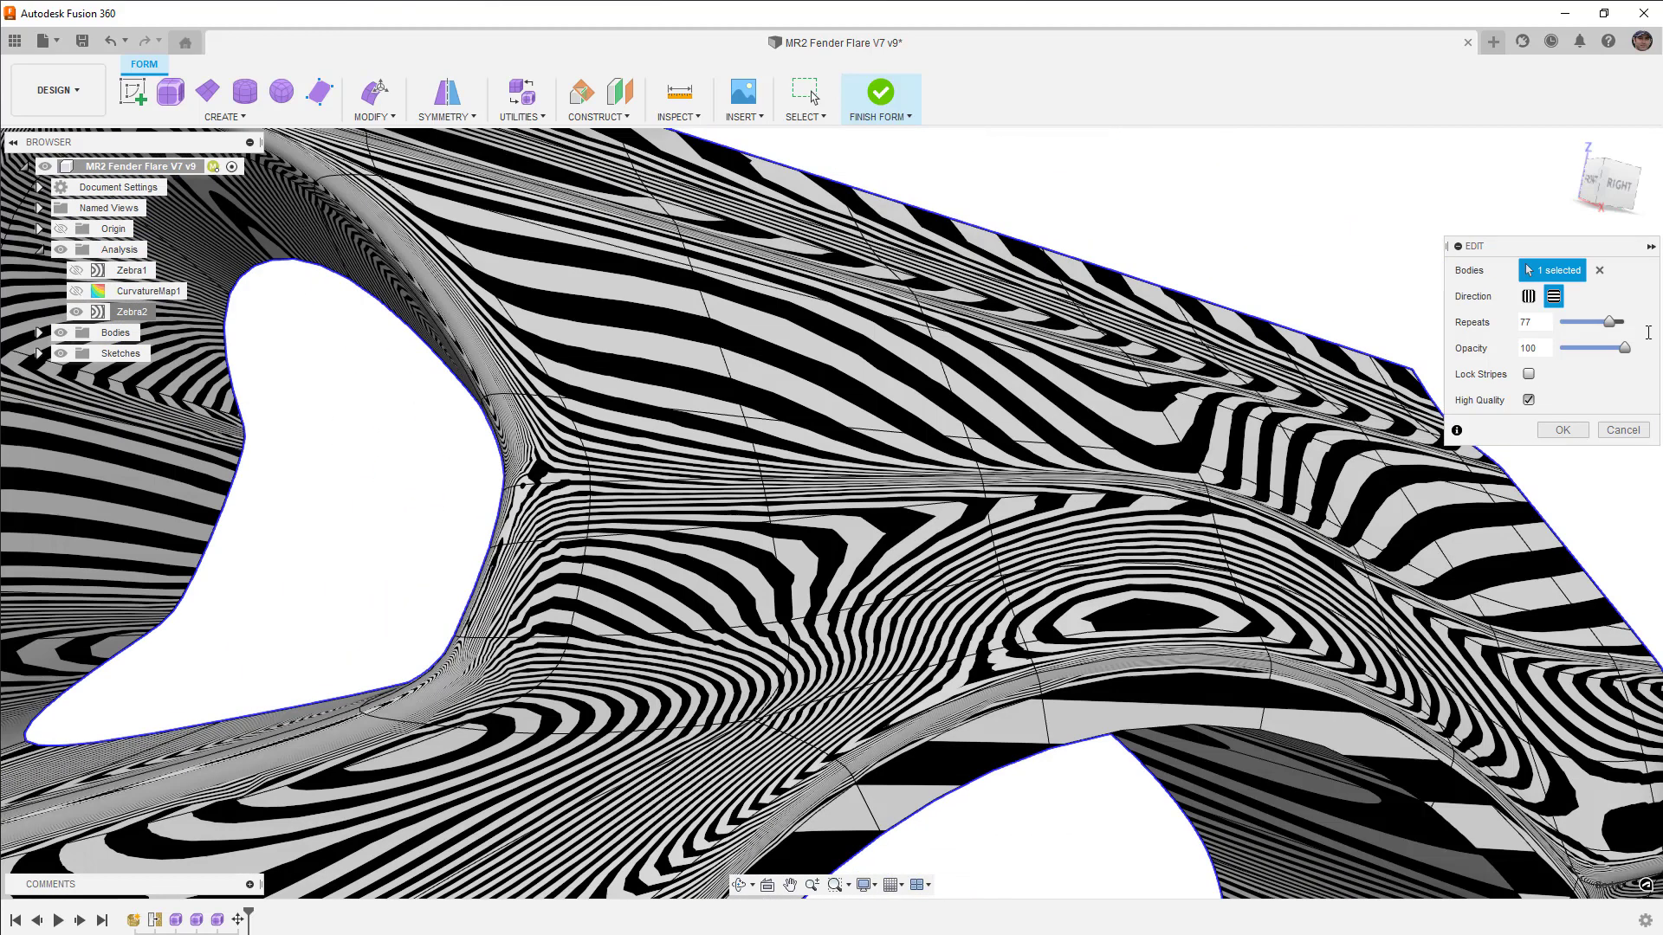
# Lower Zebra2's stripe repeats to 20, confirm the change, and hide the Zebra2 analysis.
pyautogui.moveTo(1609, 322); pyautogui.dragTo(1575, 327)
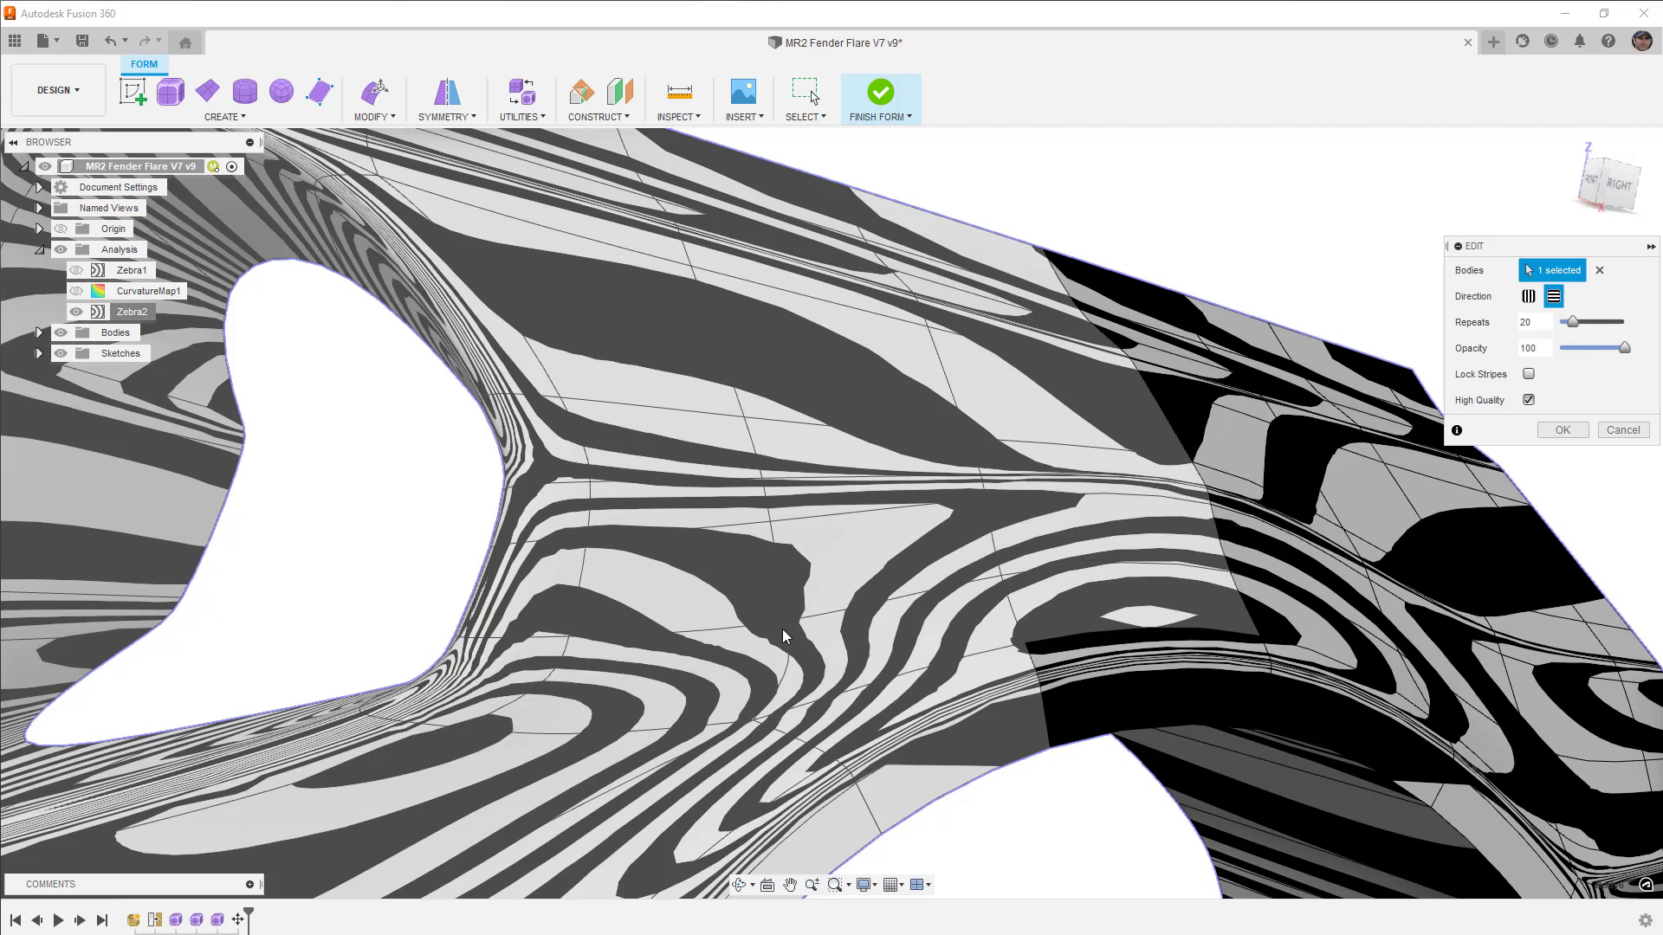
pyautogui.scroll(-5, 805, 598)
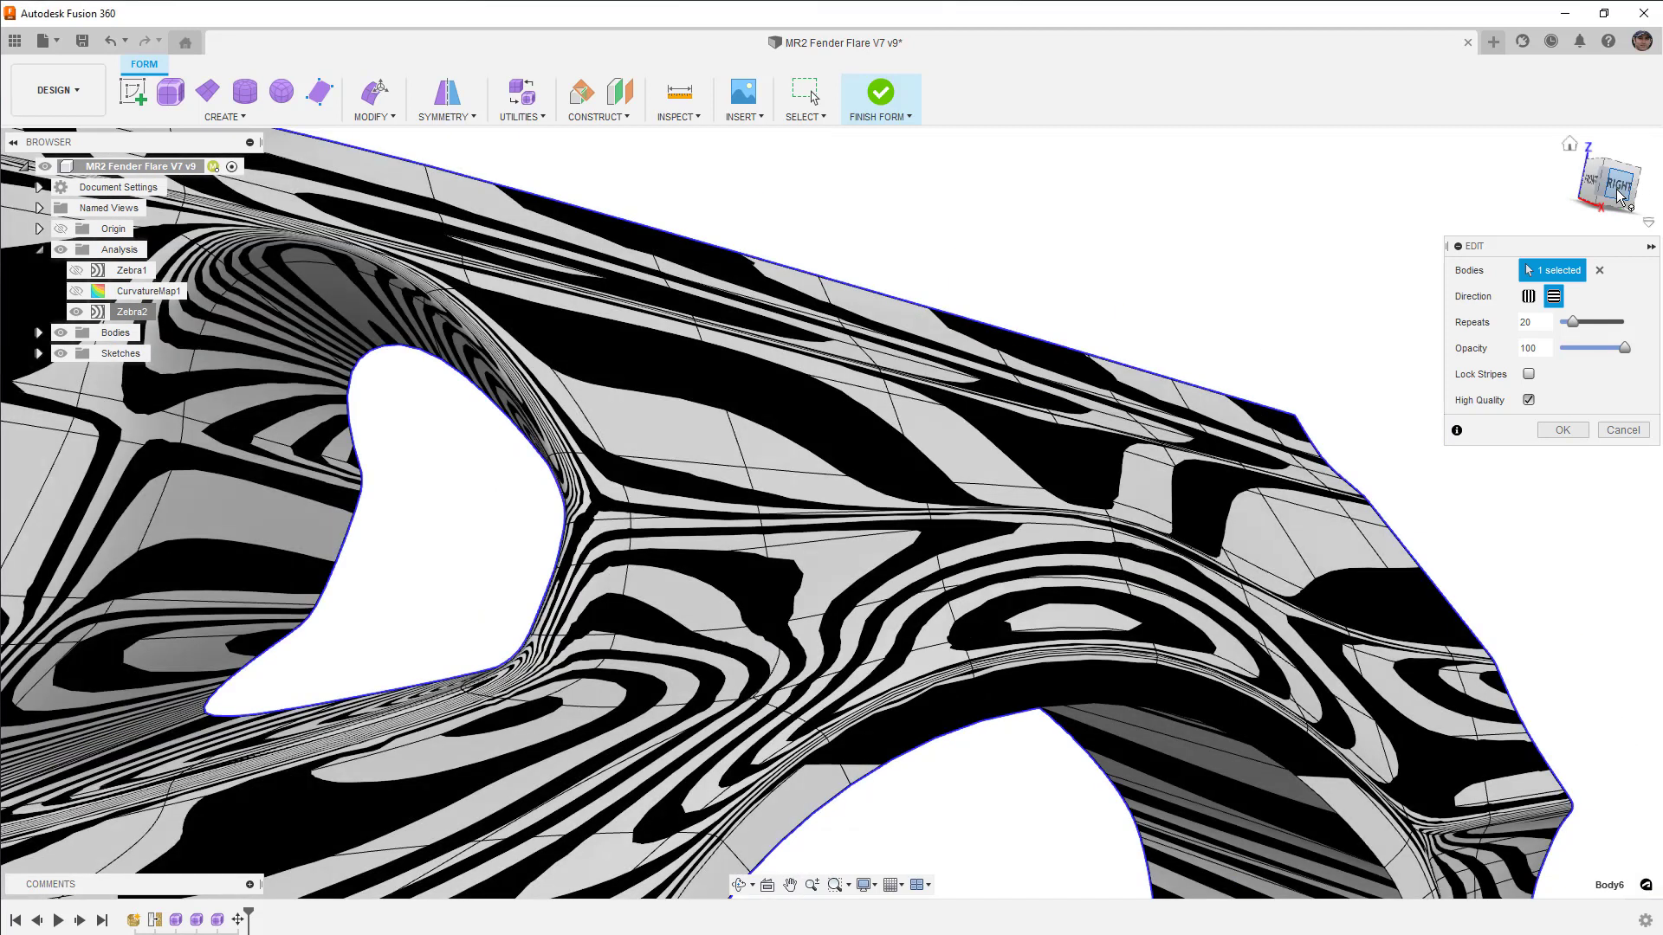
pyautogui.click(1615, 184)
pyautogui.scroll(-8, 656, 461)
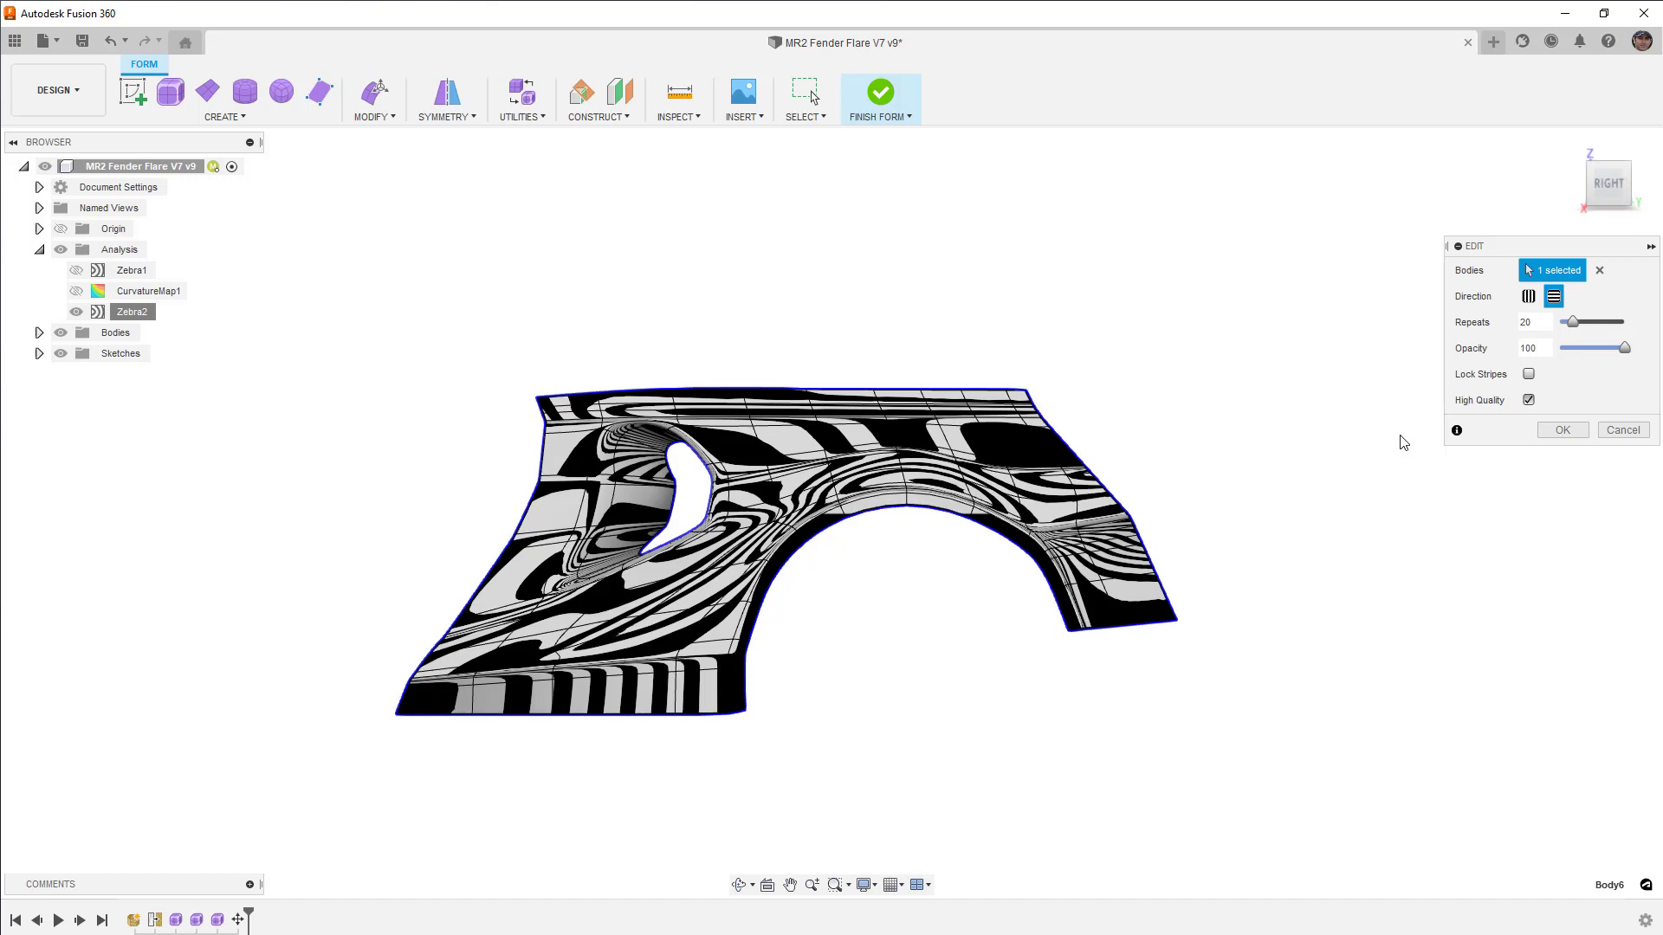
pyautogui.click(1563, 430)
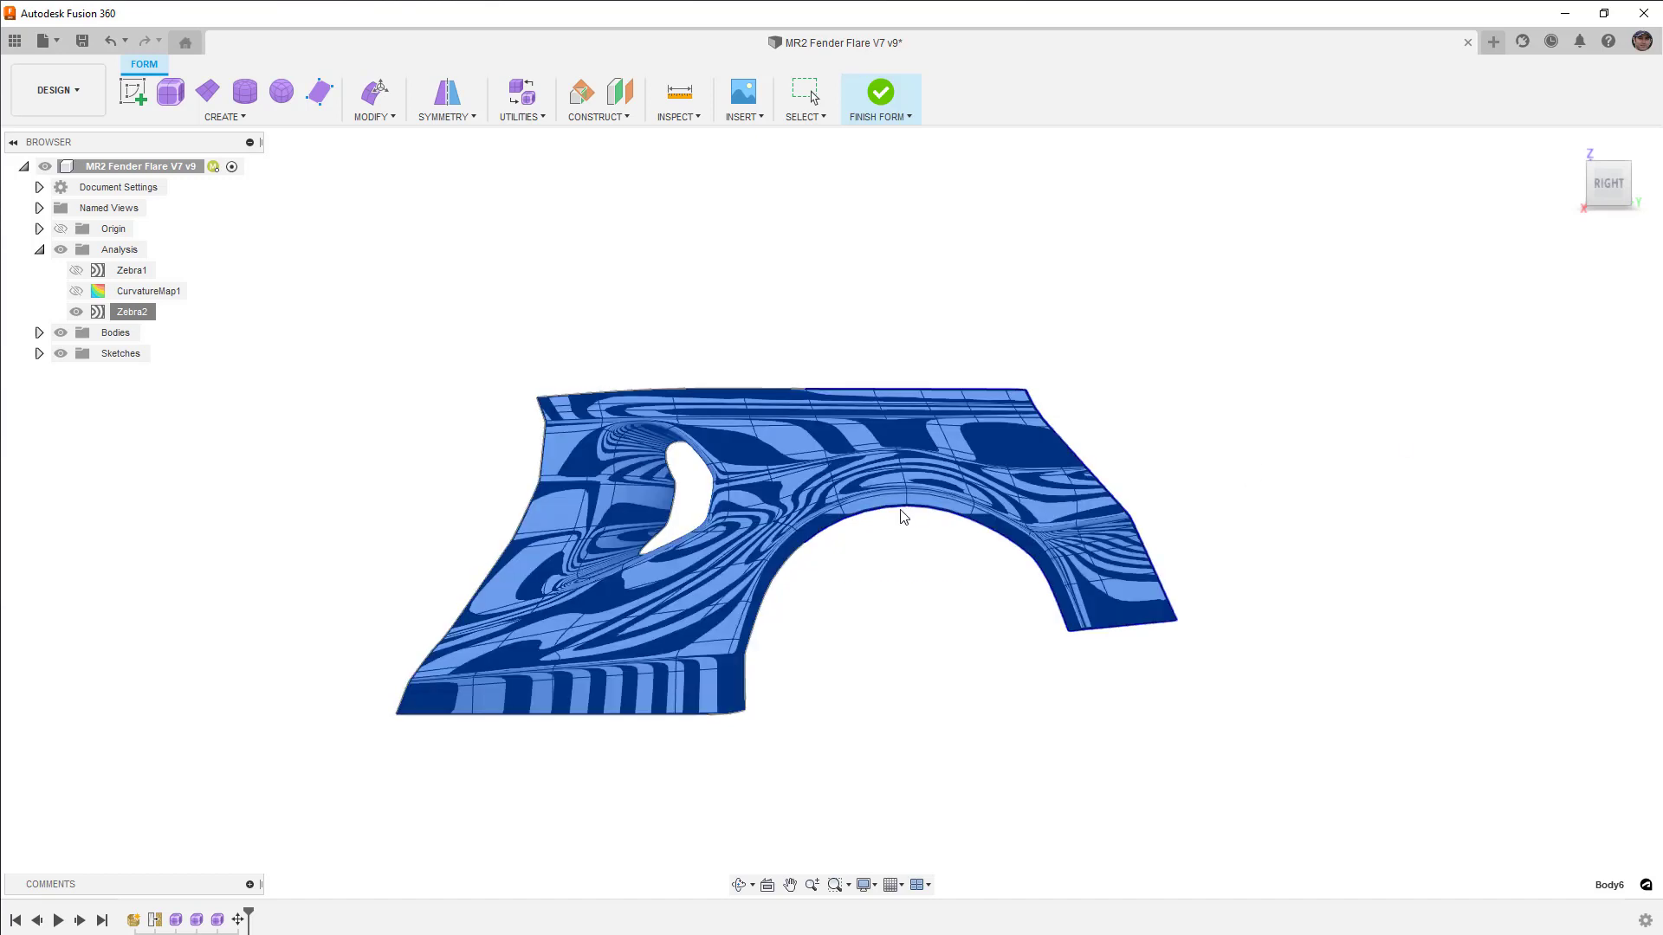
pyautogui.click(76, 311)
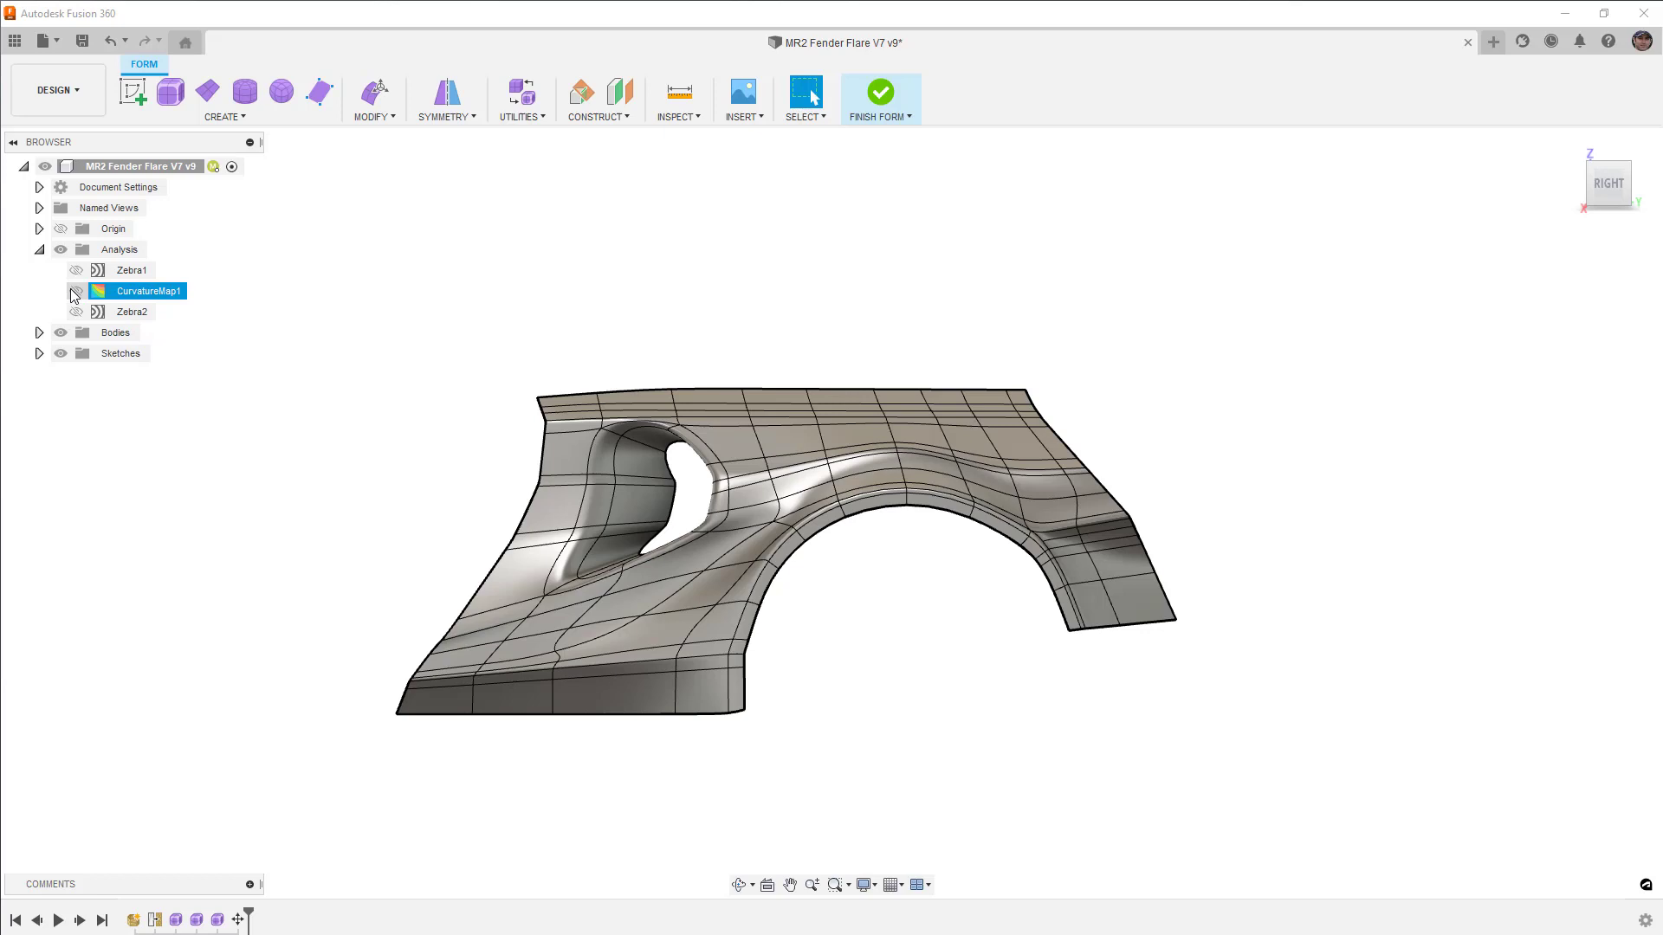
pyautogui.click(76, 292)
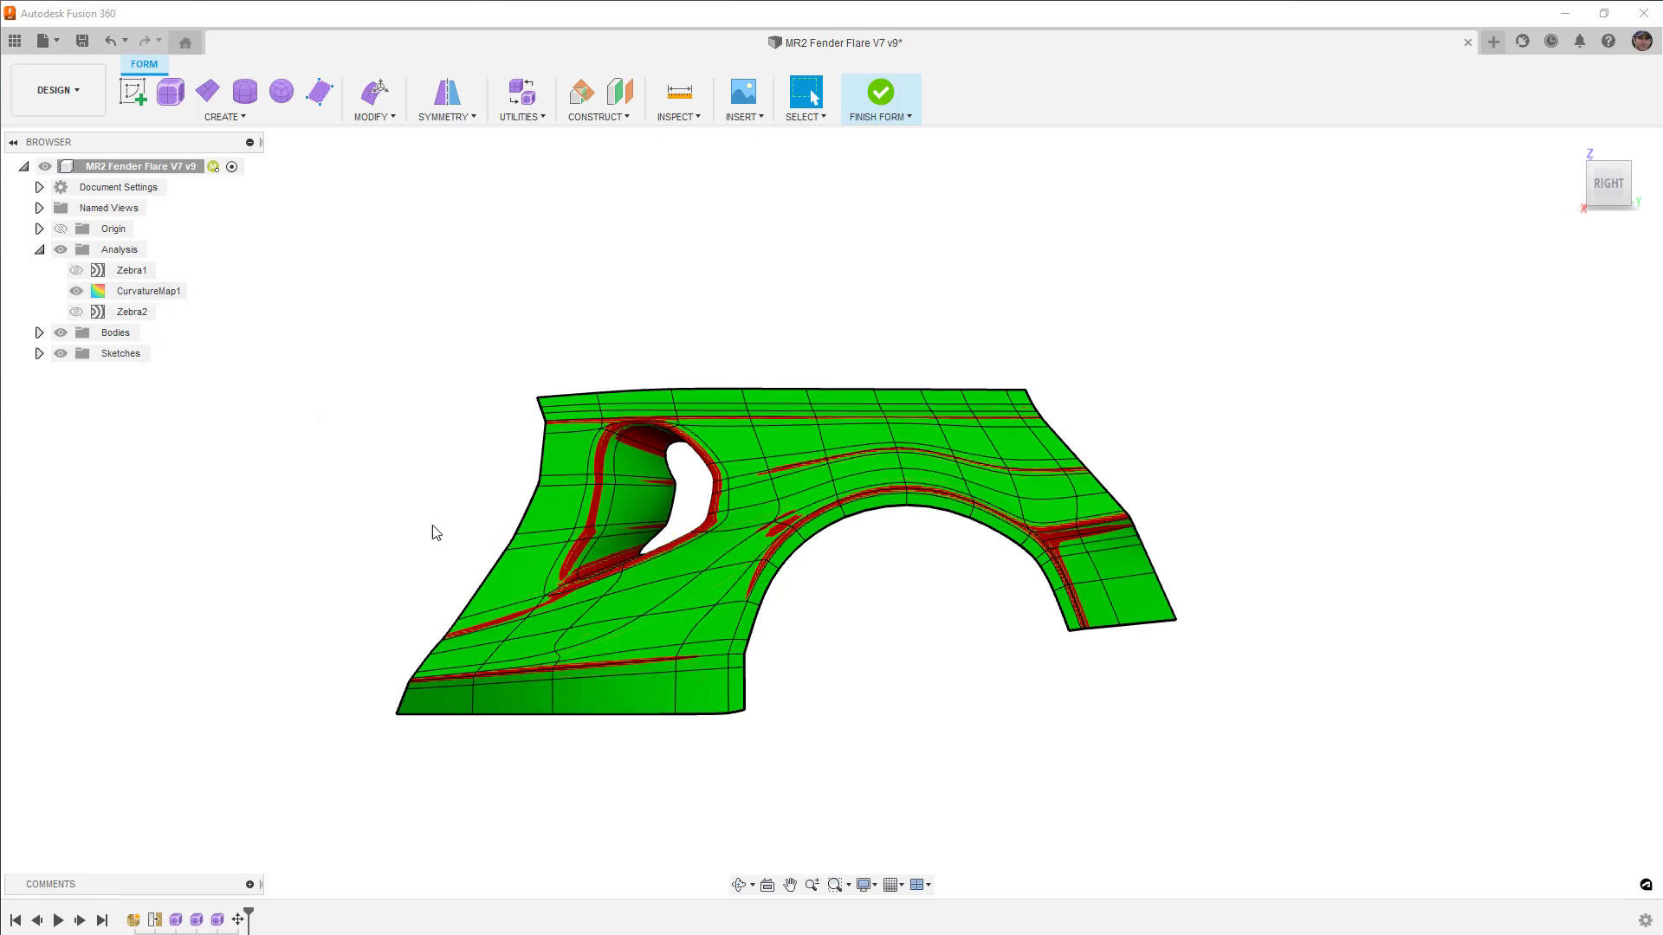
pyautogui.click(76, 291)
pyautogui.keyDown('shift'); pyautogui.moveTo(329, 463); pyautogui.dragTo(519, 466, button='middle'); pyautogui.keyUp('shift')
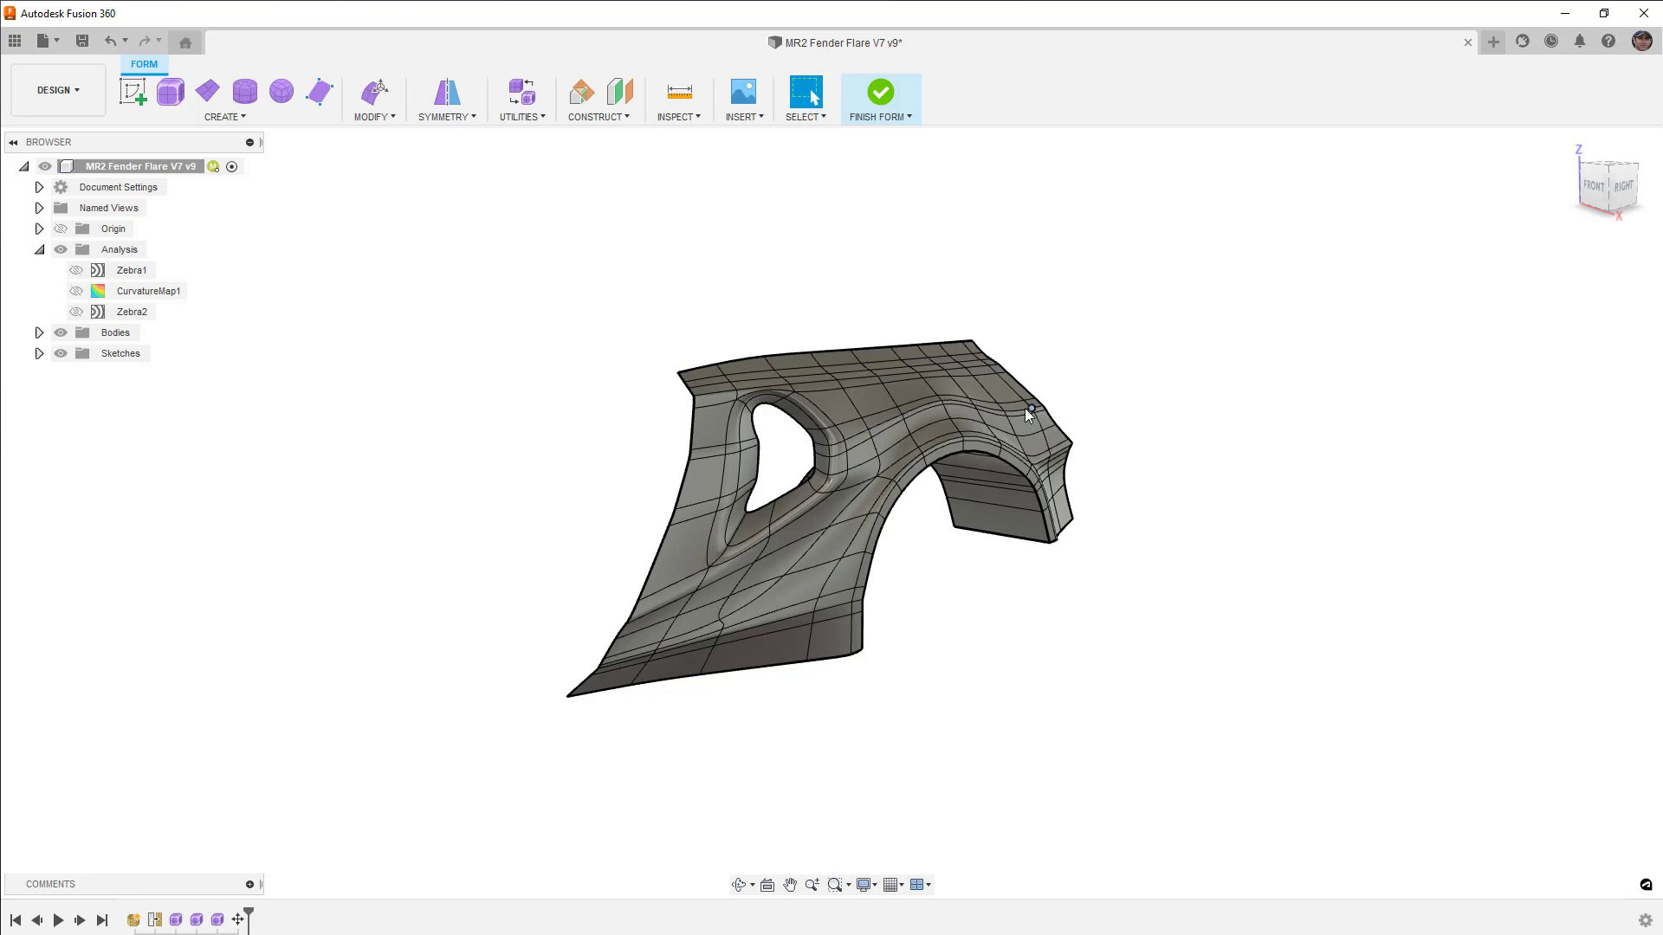
pyautogui.click(77, 291)
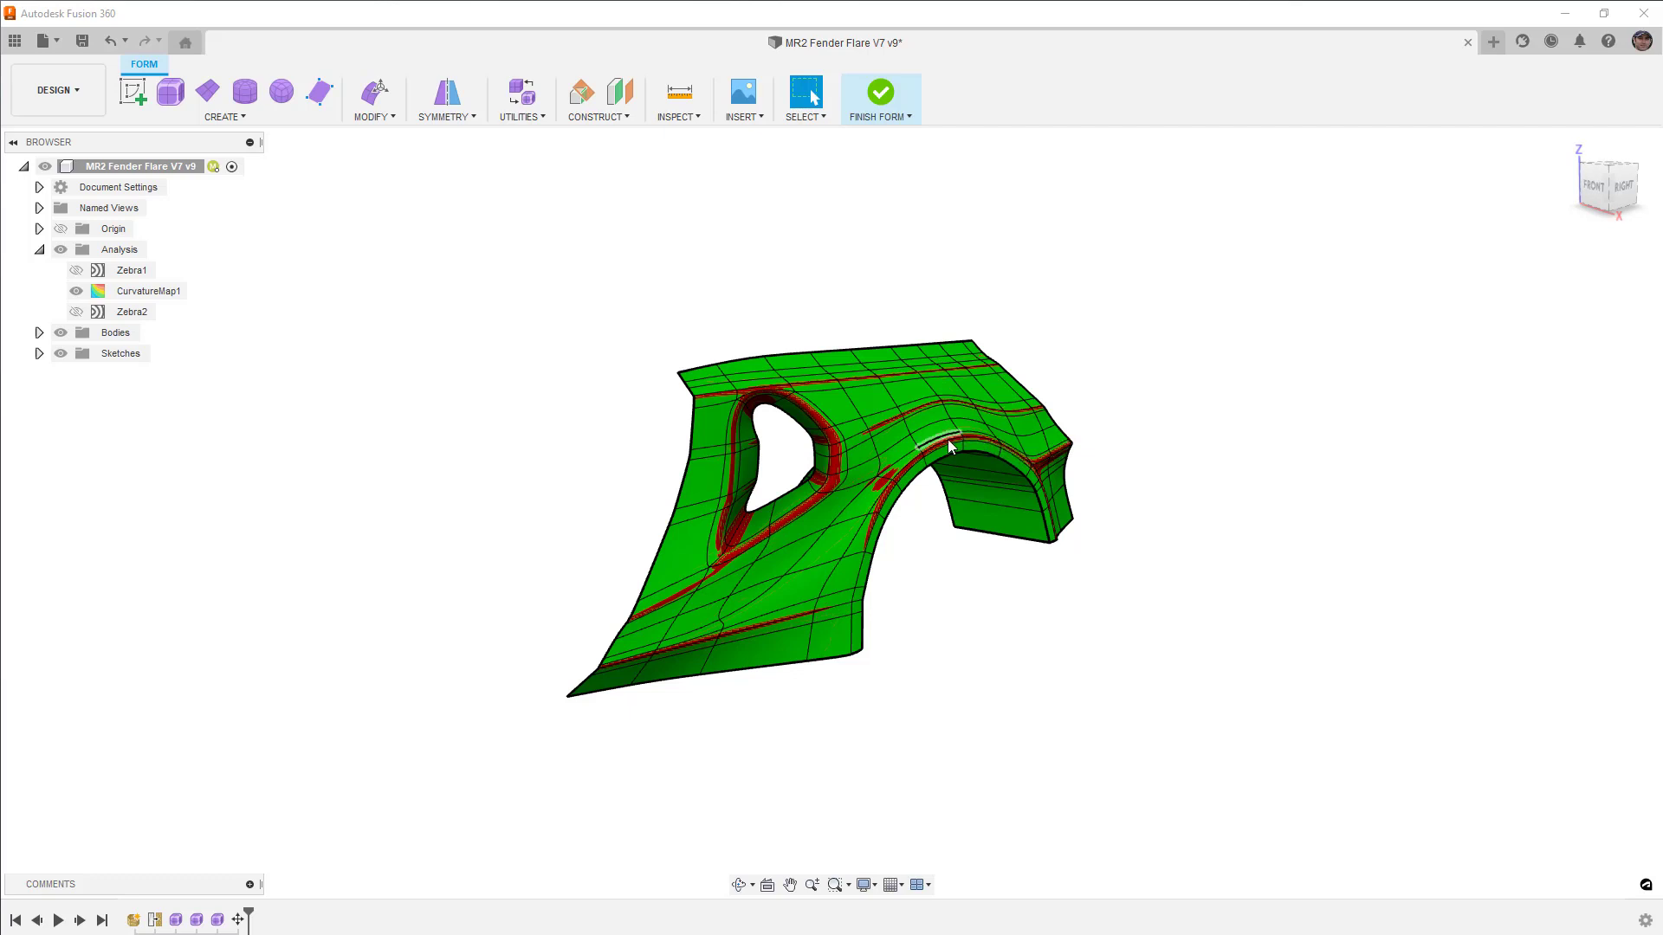
pyautogui.click(76, 292)
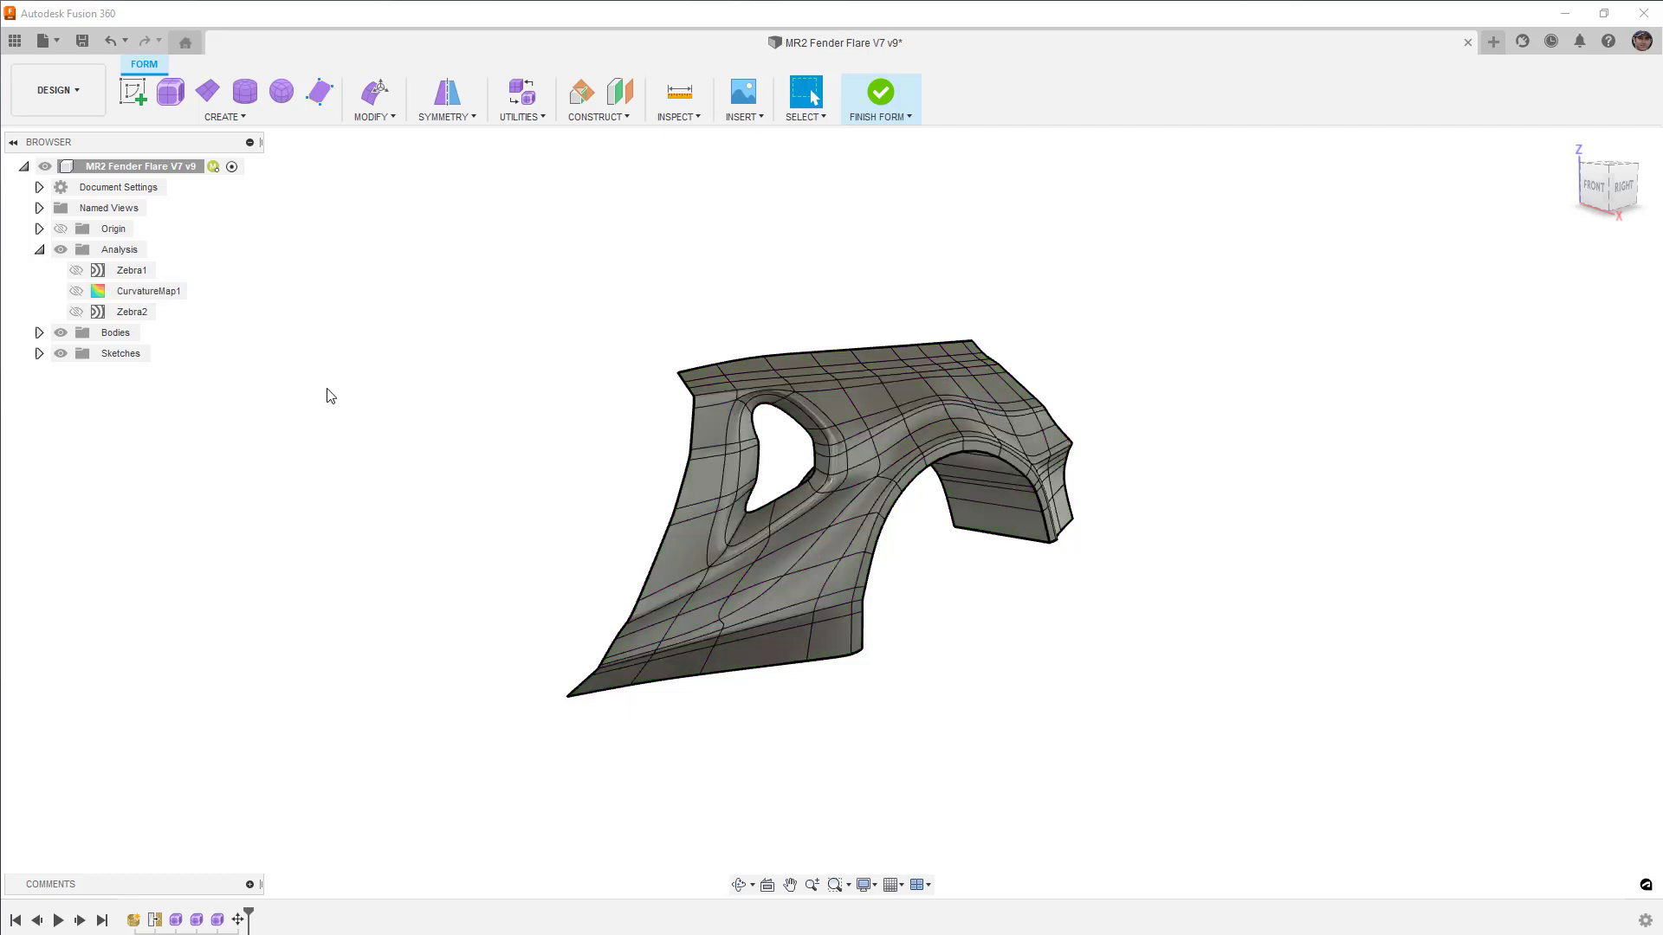
pyautogui.click(1640, 187)
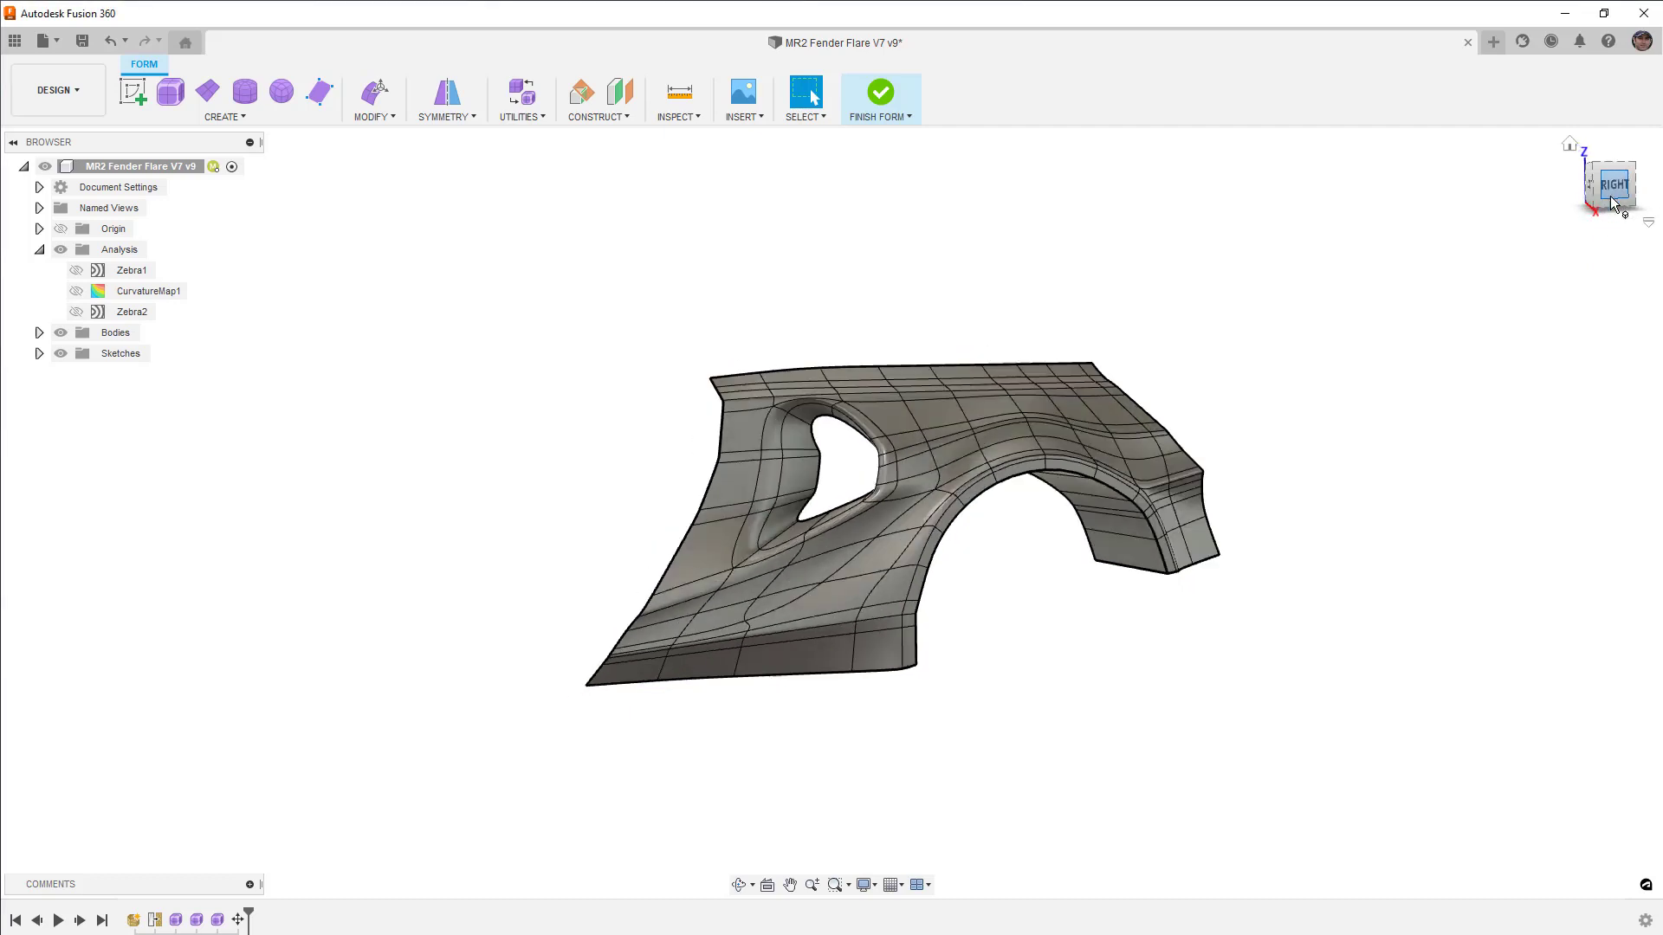
pyautogui.moveTo(1303, 656); pyautogui.dragTo(1042, 511, button='middle')
pyautogui.scroll(1, 1044, 520)
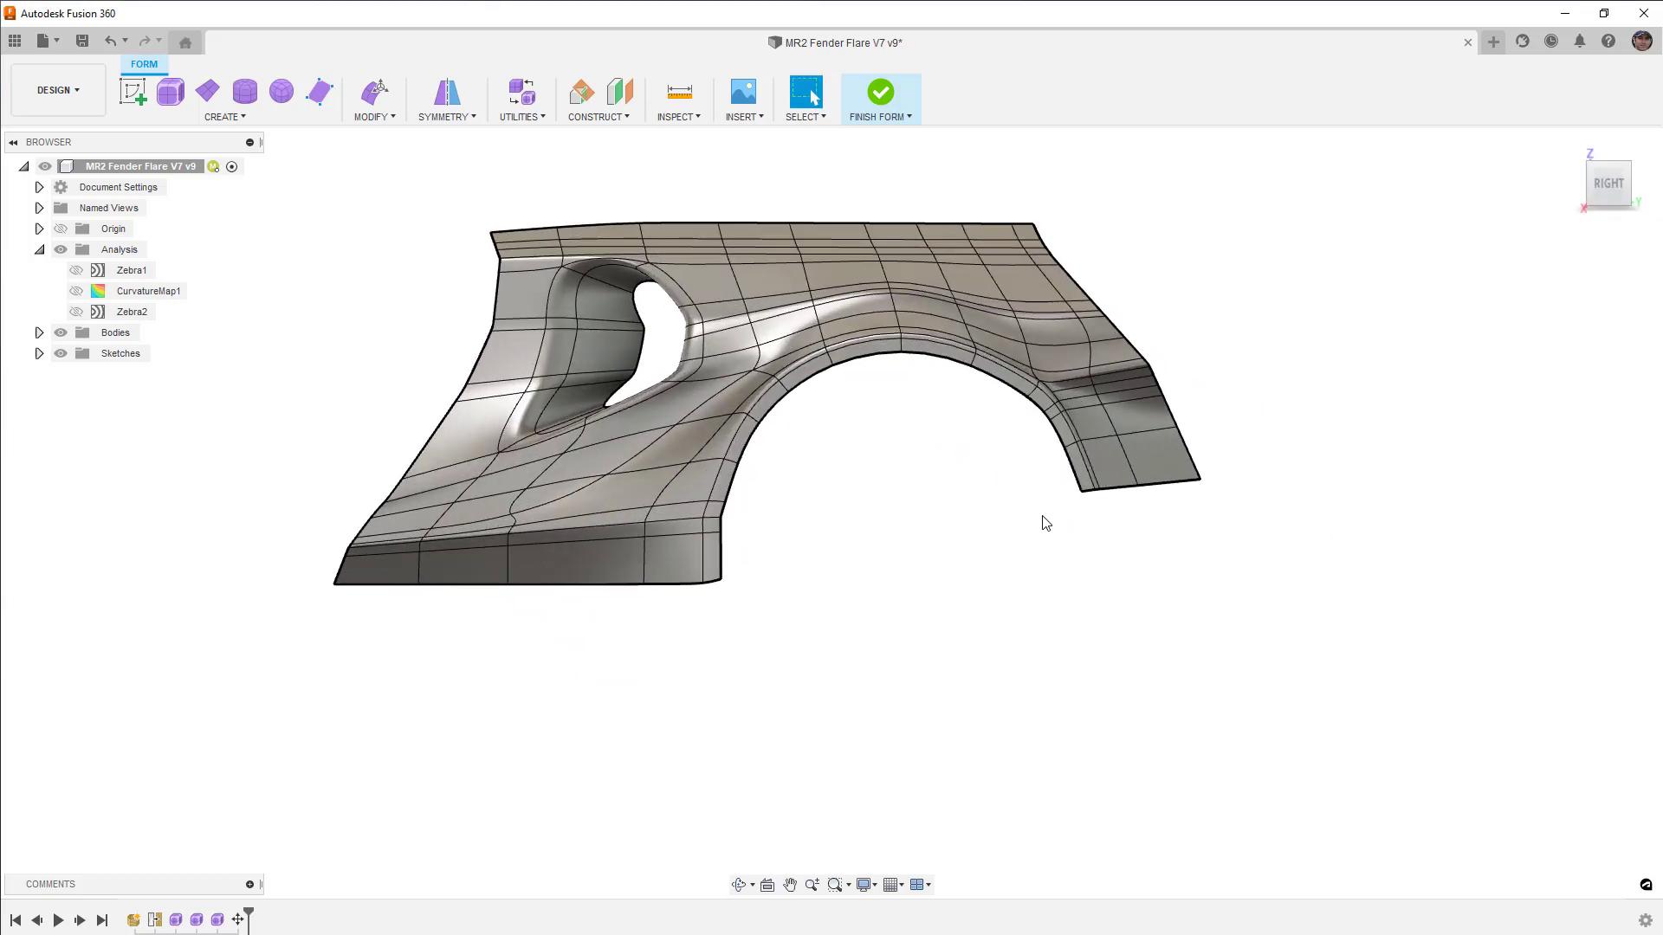